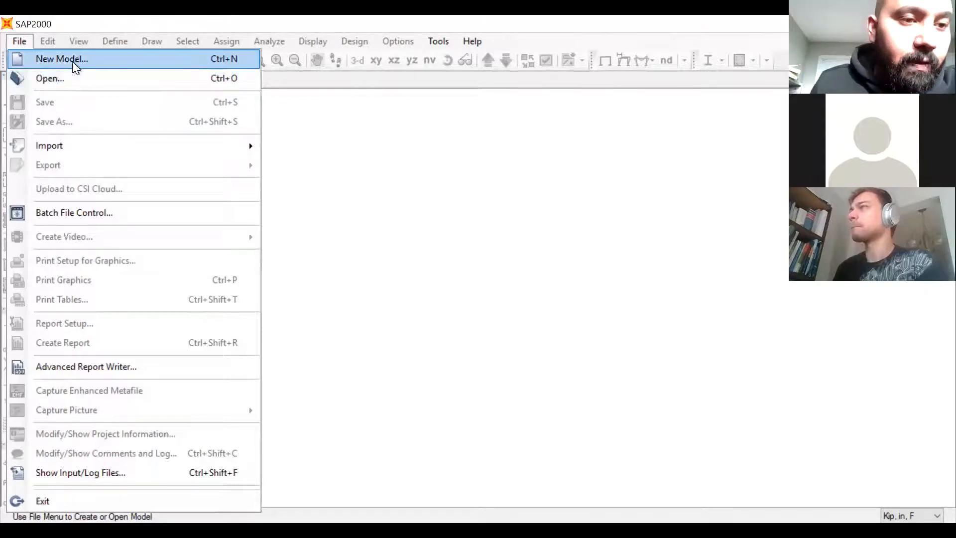
# Step: Start importing a SAP2000 .s2k text file as a new model and browse to the drive C on WE-N-CEE-0021
pyautogui.moveTo(216, 149)
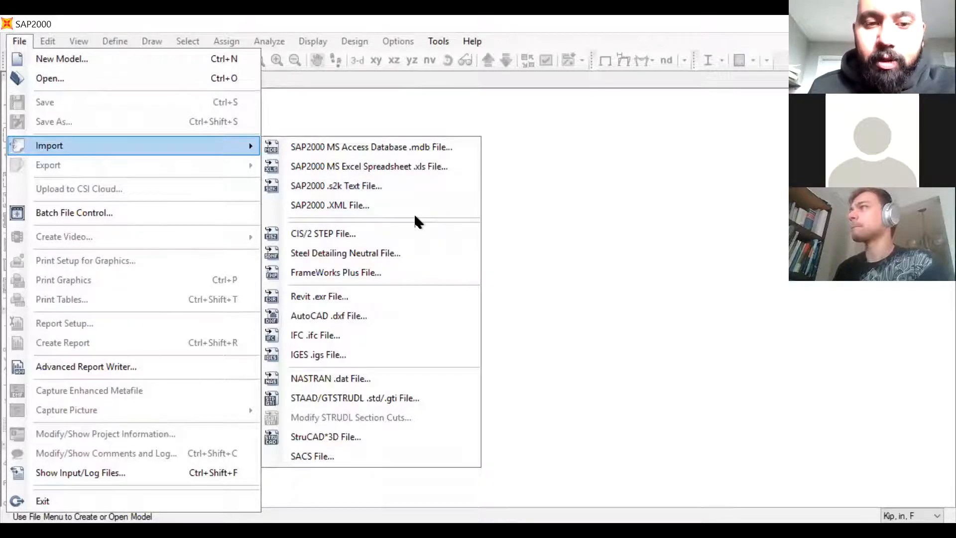
pyautogui.click(416, 185)
pyautogui.click(420, 323)
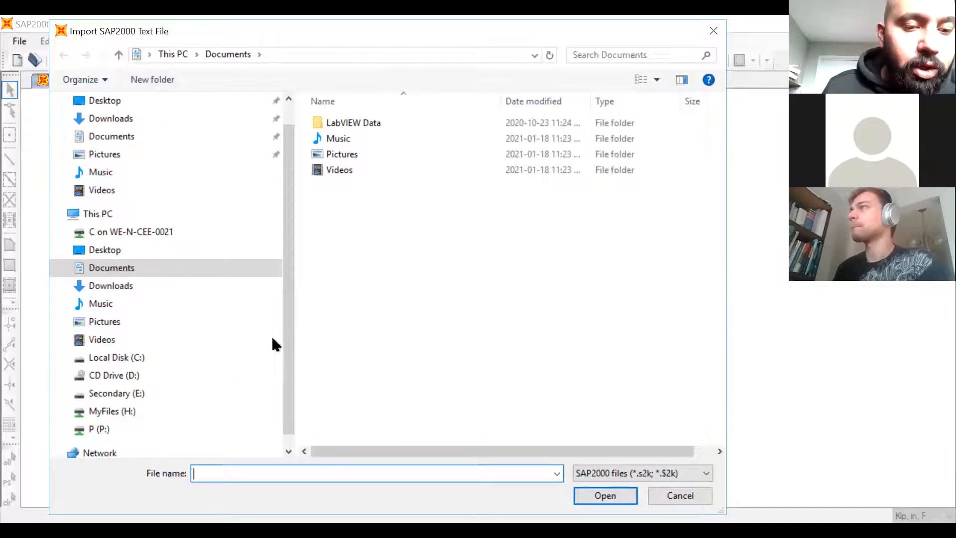
pyautogui.scroll(-1, 106, 371)
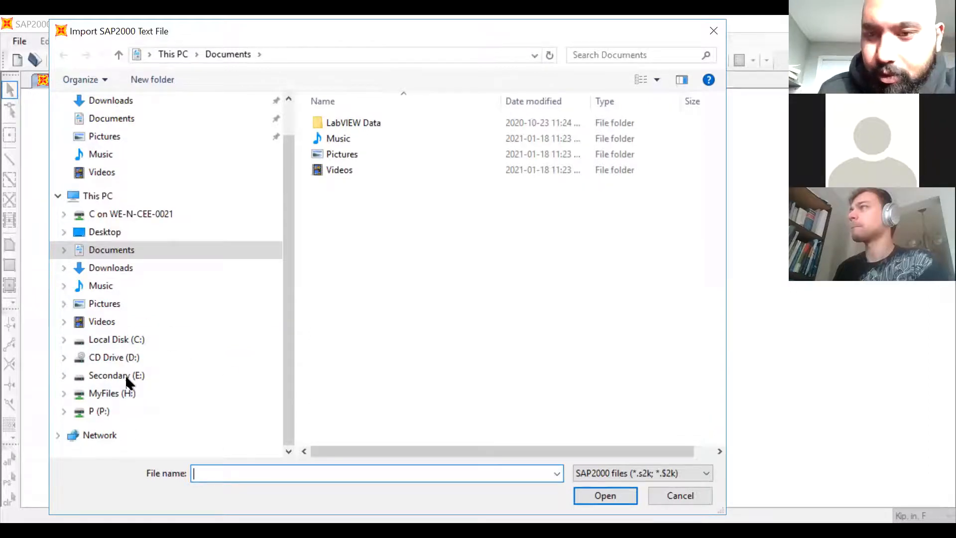
pyautogui.click(118, 213)
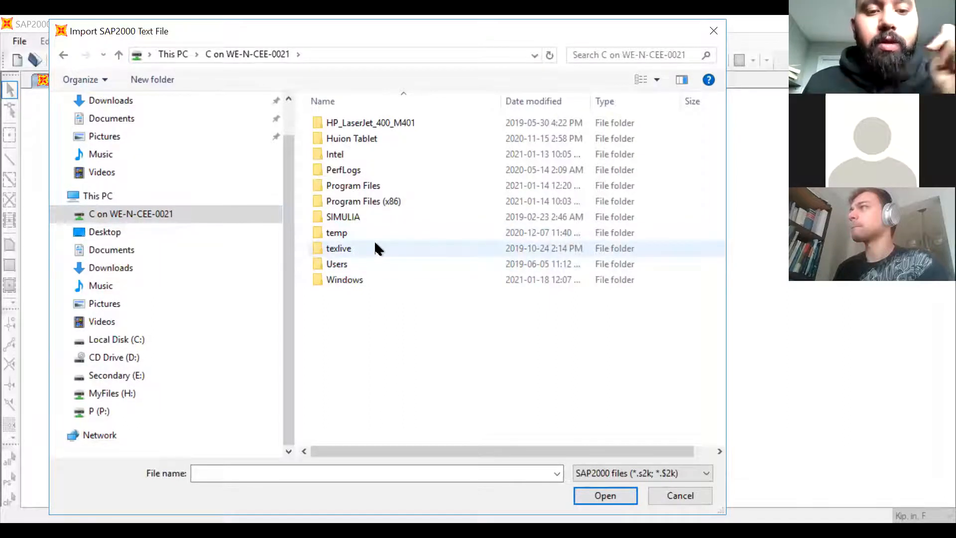
# Step: Import 3D frame.S2k from the Desktop folder of the personal user profile under Users
pyautogui.click(386, 268)
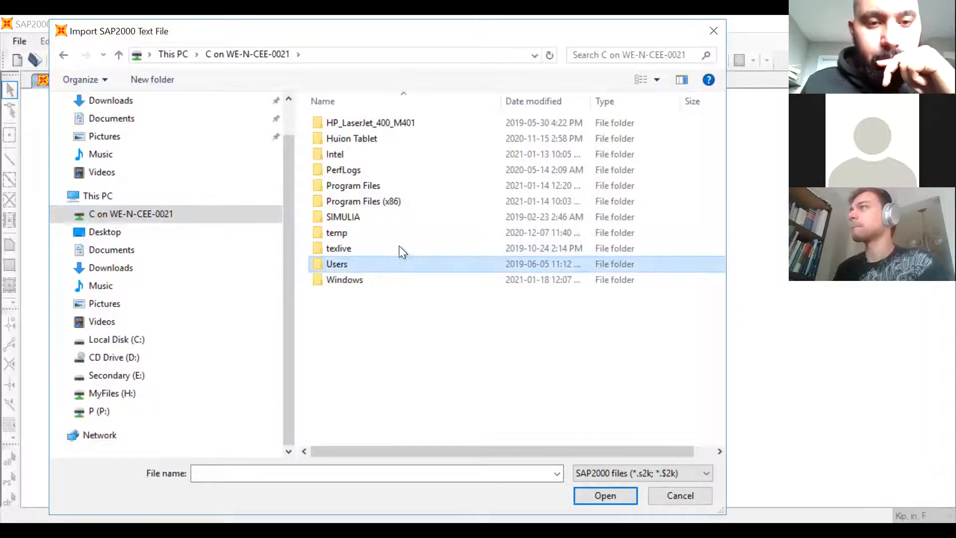
pyautogui.doubleClick(422, 261)
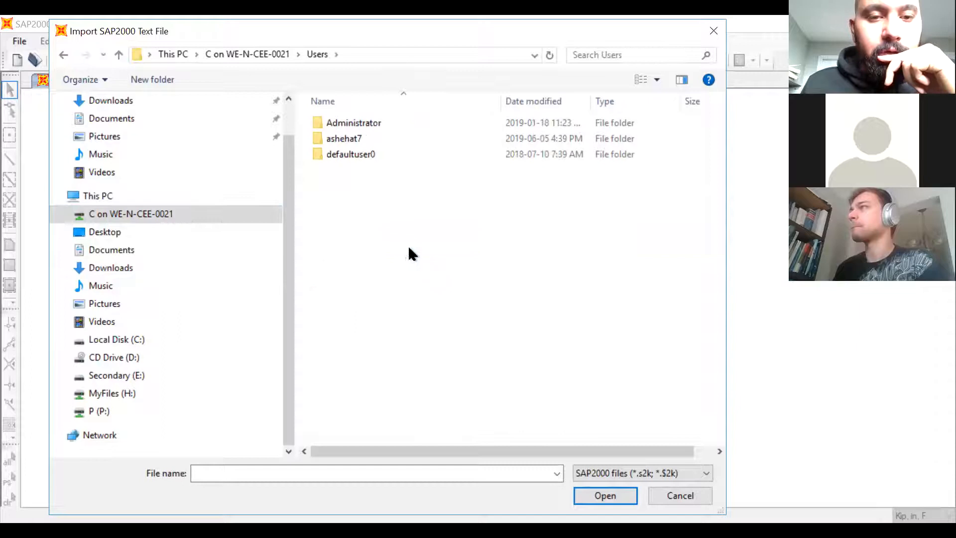
pyautogui.click(353, 204)
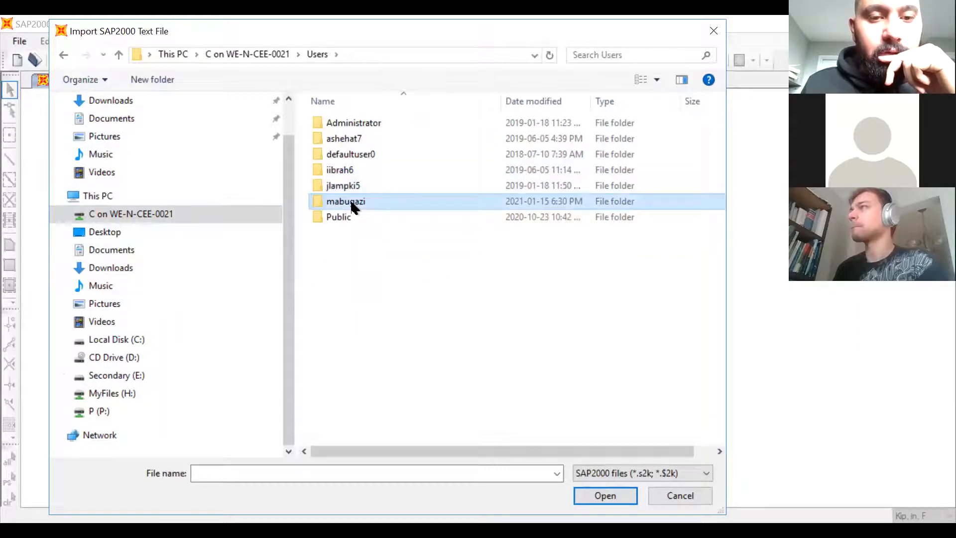
pyautogui.doubleClick(351, 202)
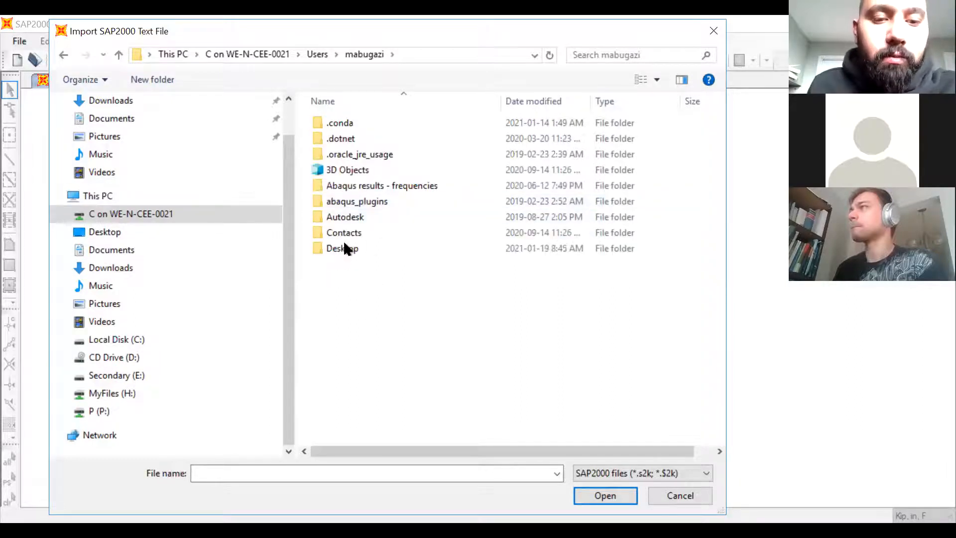
pyautogui.doubleClick(349, 249)
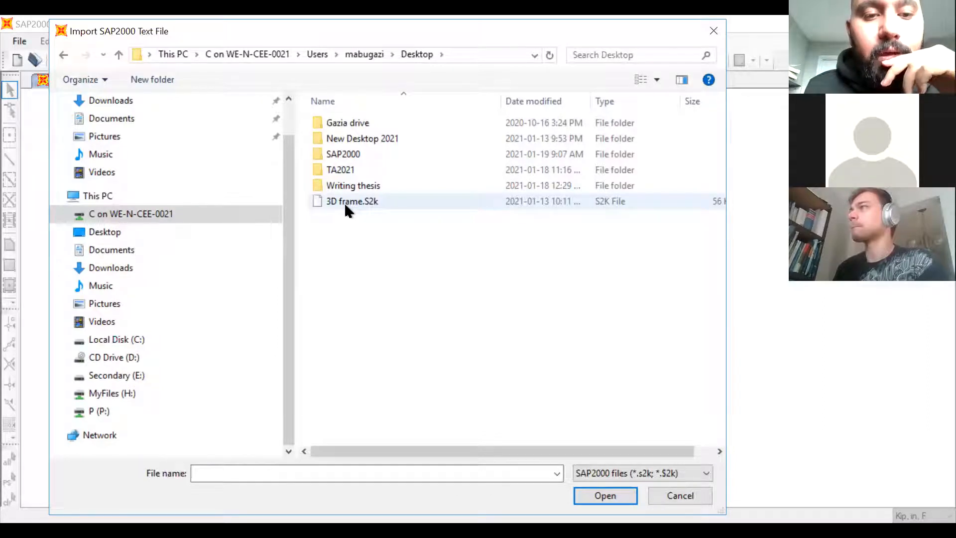
pyautogui.click(344, 202)
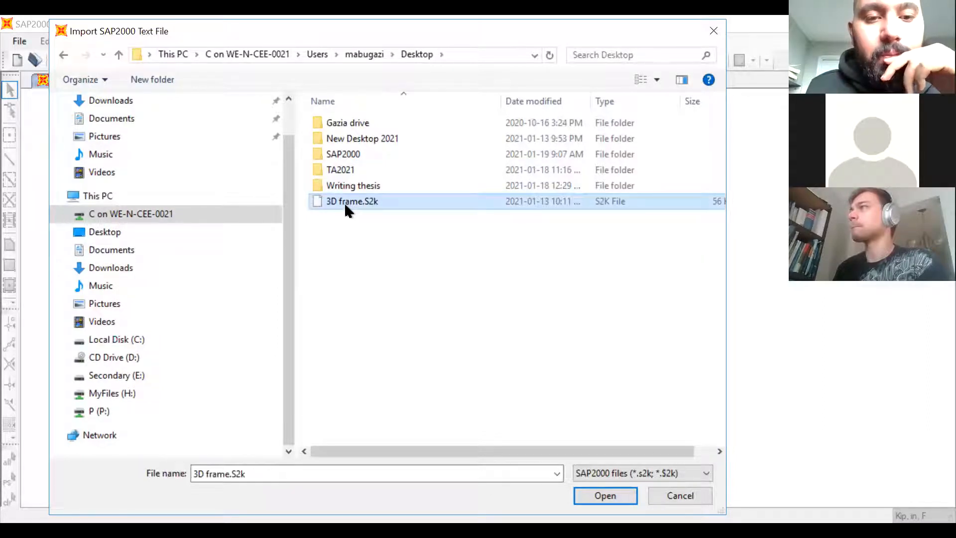
pyautogui.doubleClick(345, 202)
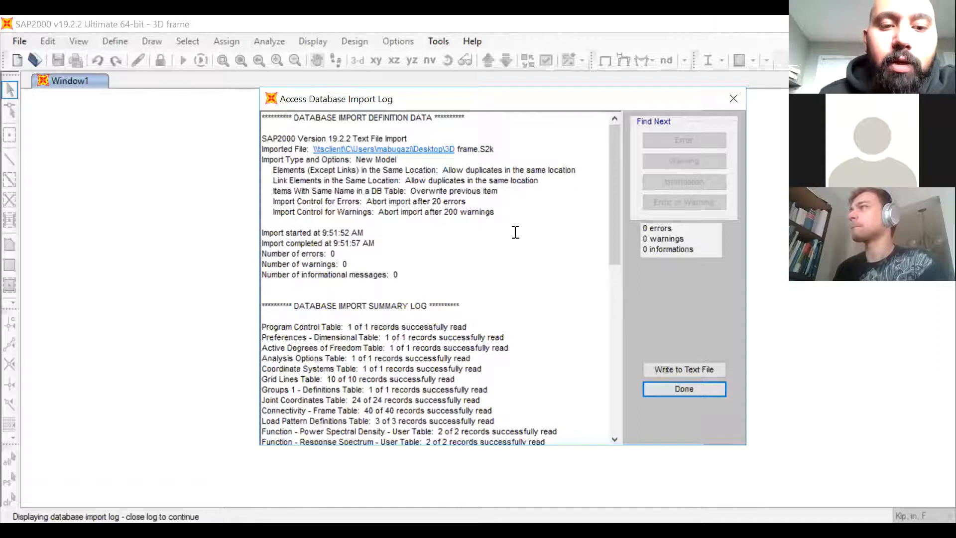
# Step: Review the database import log down to its last tables, including the response spectrum and steady state functions, and close it
pyautogui.moveTo(611, 150); pyautogui.dragTo(615, 199)
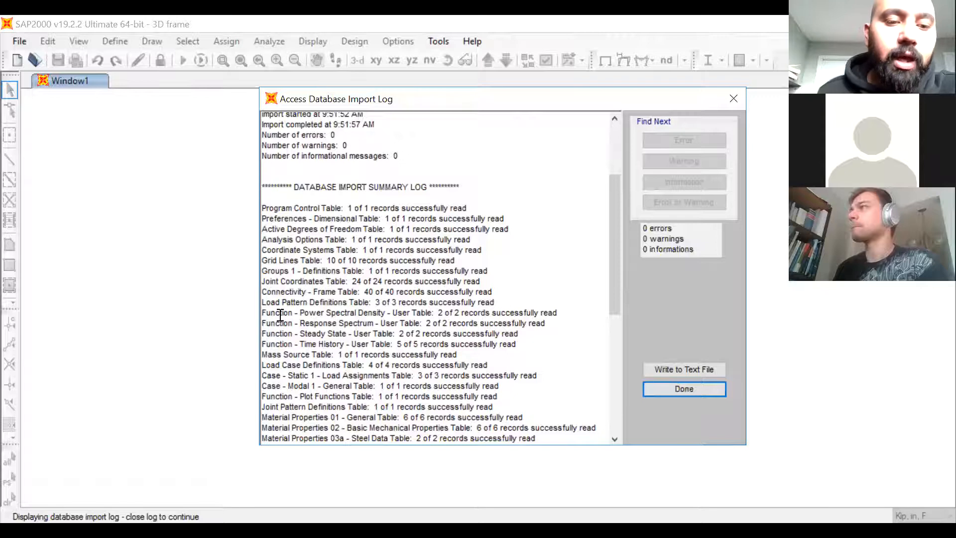
pyautogui.moveTo(283, 324); pyautogui.dragTo(500, 336)
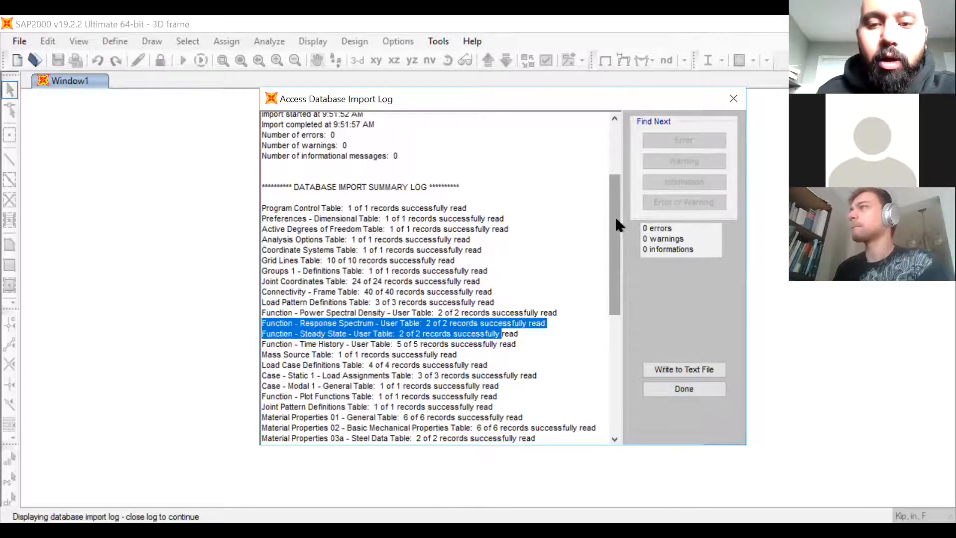
pyautogui.moveTo(614, 216); pyautogui.dragTo(674, 399)
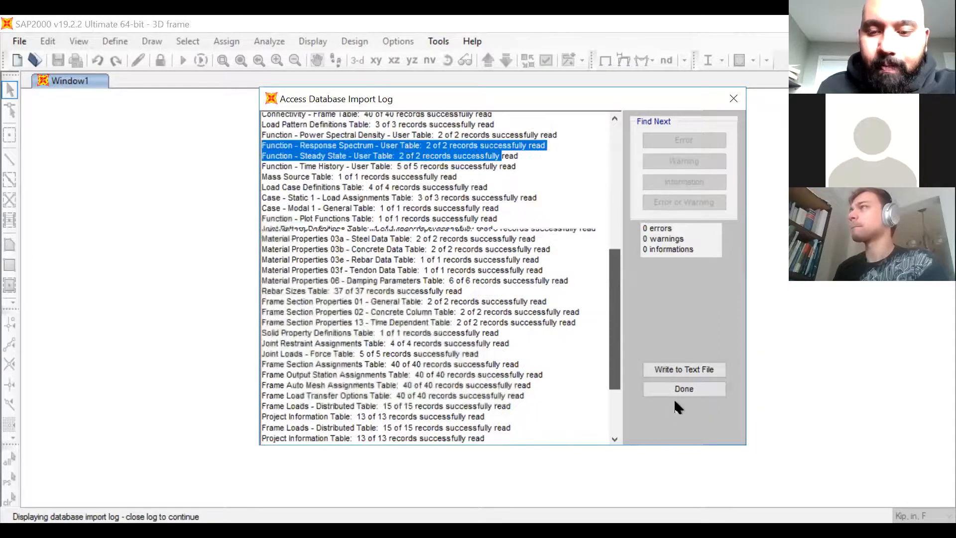
pyautogui.press('Return')
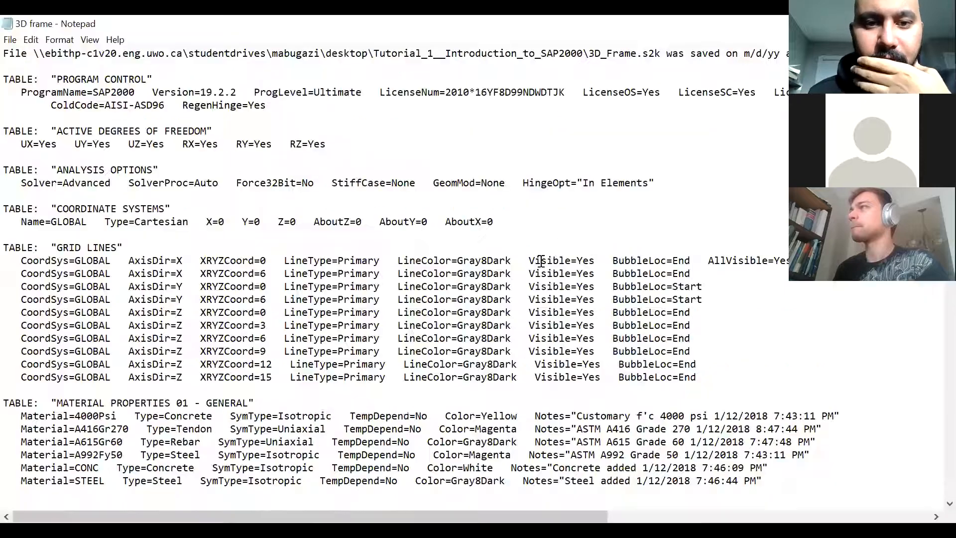
# Step: Examine the 3D frame text file in Notepad, from materials and sections through load patterns, joint coordinates, frame connectivity and output stations
pyautogui.scroll(-4, 689, 241)
pyautogui.scroll(-4, 605, 288)
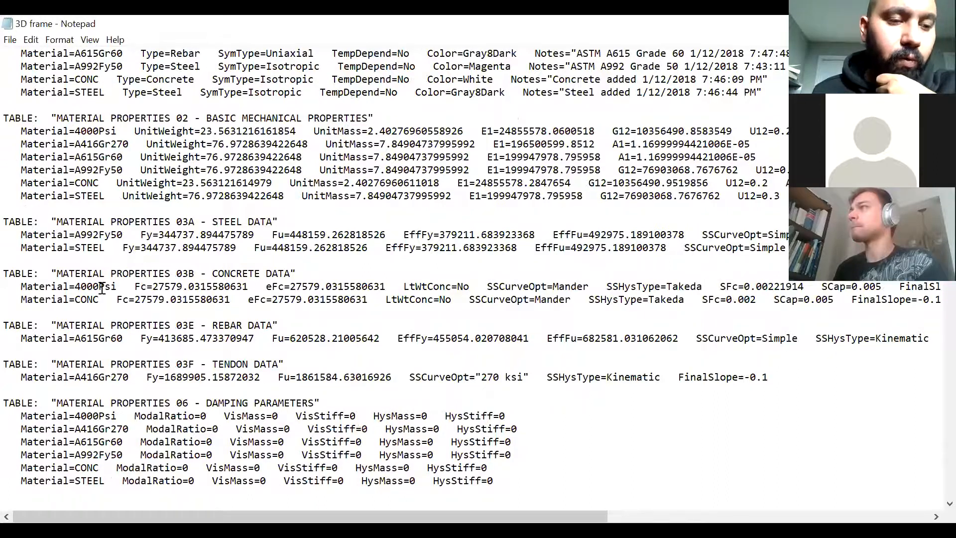
pyautogui.scroll(-4, 101, 288)
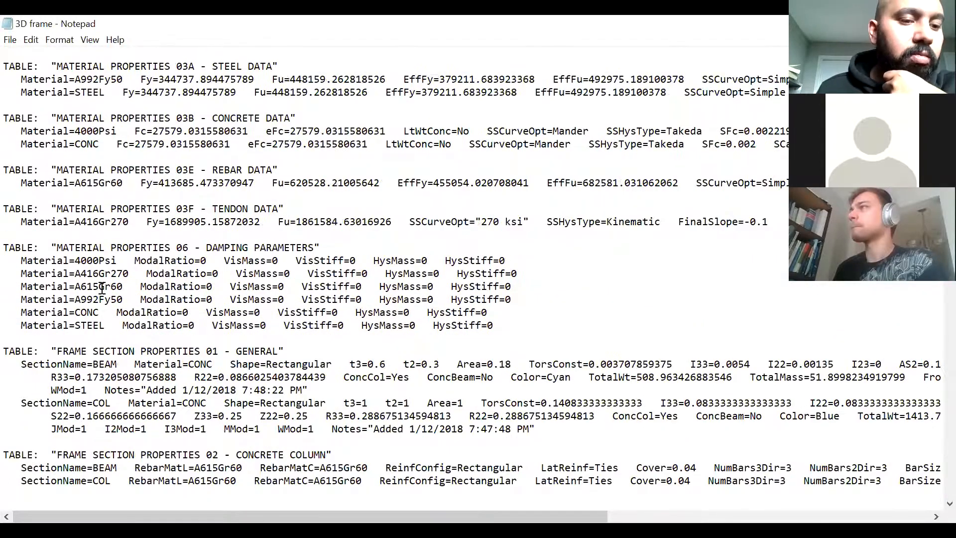
pyautogui.scroll(-15, 101, 288)
pyautogui.scroll(-1, 247, 294)
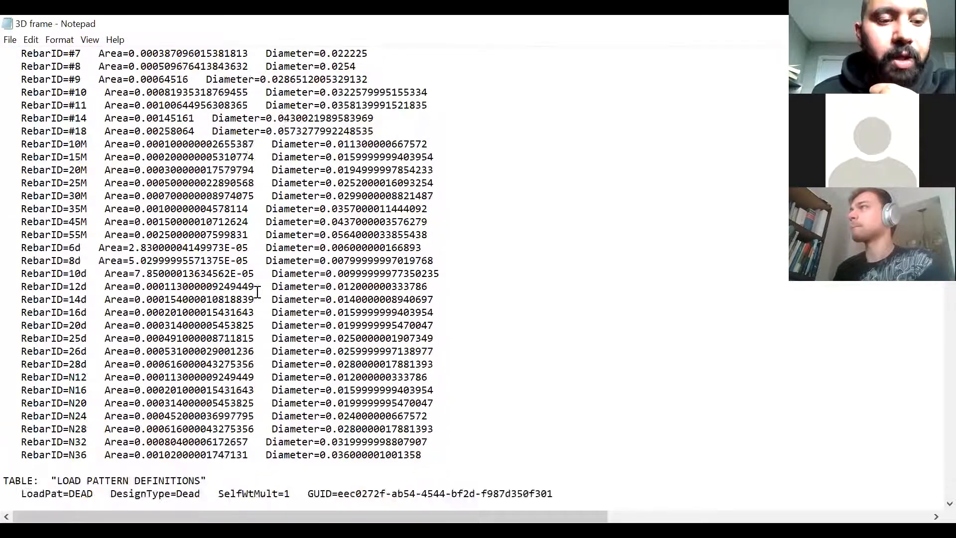
pyautogui.scroll(-6, 284, 274)
pyautogui.scroll(-5, 753, 171)
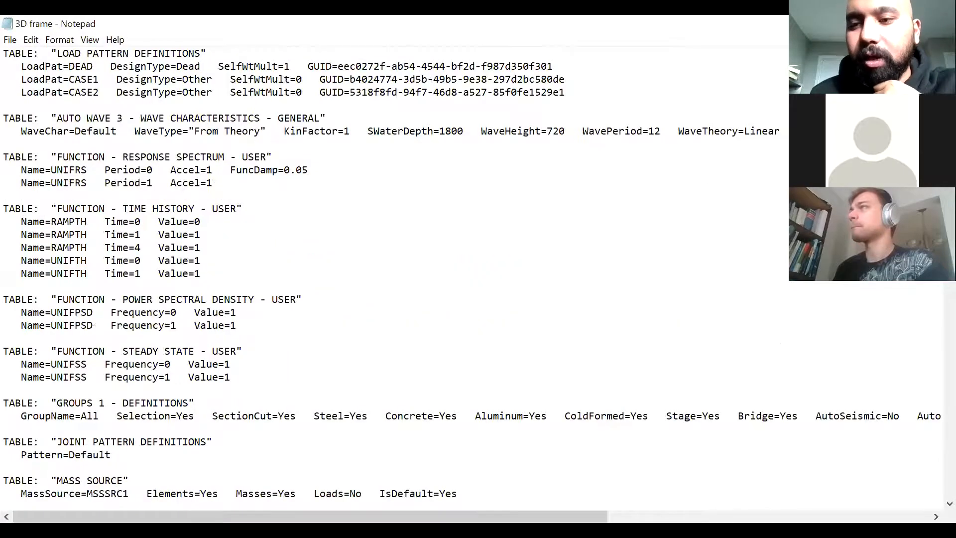
pyautogui.scroll(-13, 472, 273)
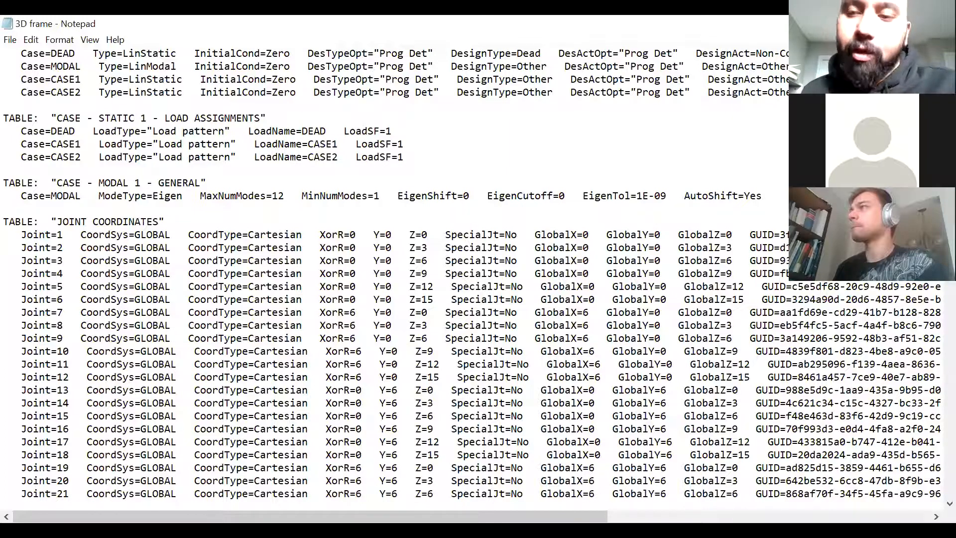
pyautogui.scroll(-6, 394, 274)
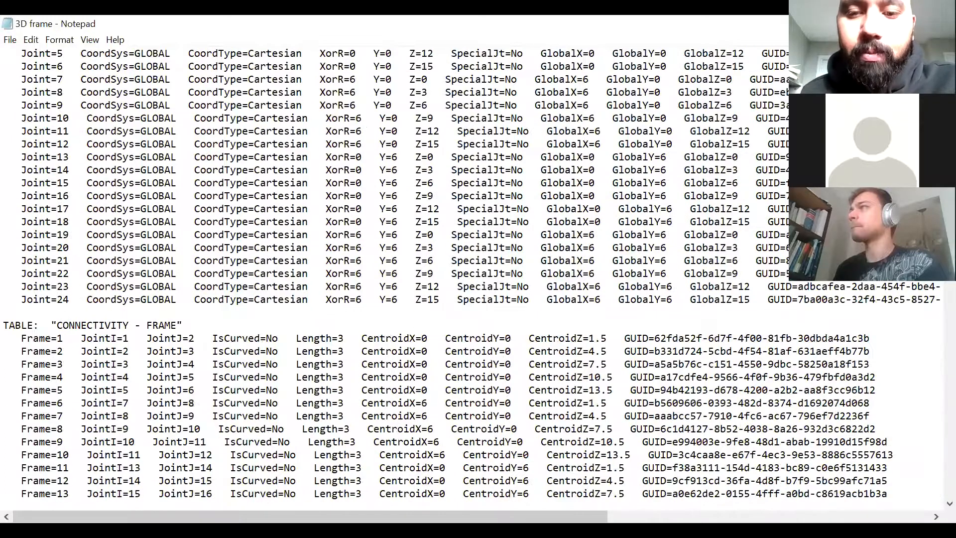
pyautogui.scroll(-10, 935, 283)
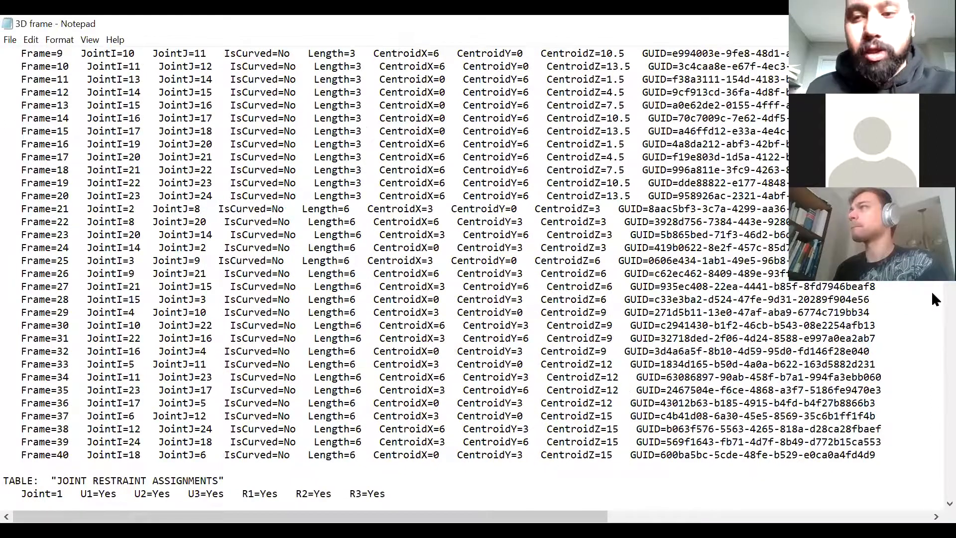
pyautogui.scroll(-15, 933, 302)
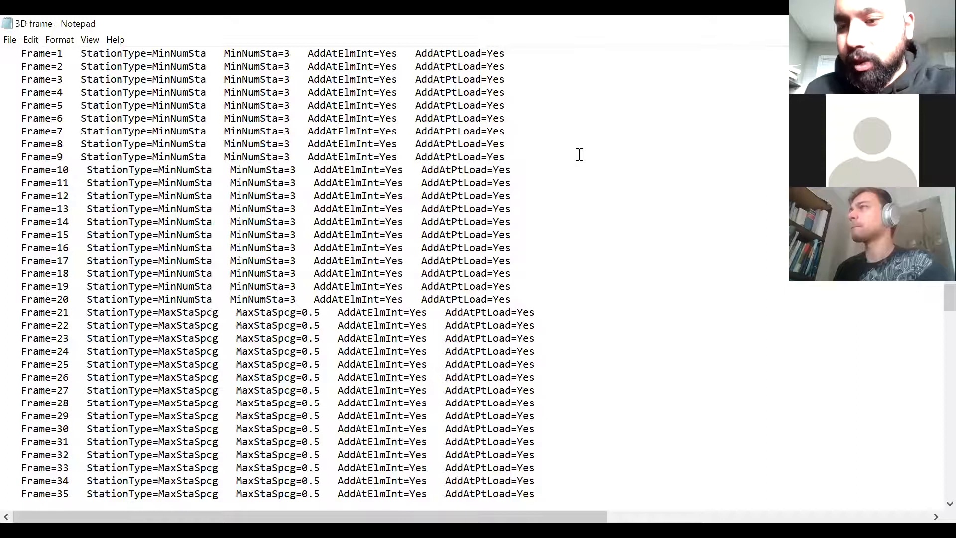
pyautogui.moveTo(949, 297); pyautogui.dragTo(941, 224)
pyautogui.scroll(20, 506, 68)
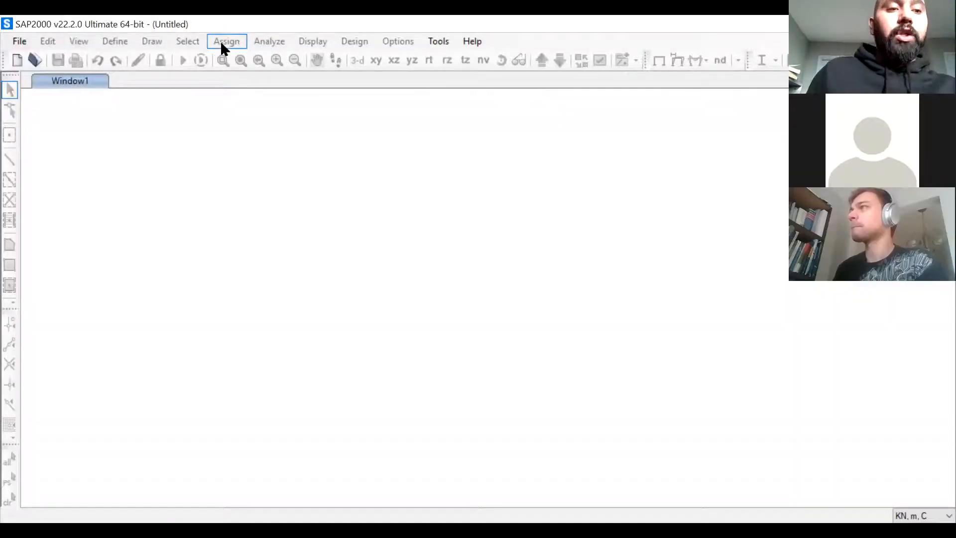
# Step: In SAP2000 v22, open the 3D_Frame model from the SDB files folder and accept its conversion from version 19.2.2
pyautogui.click(20, 41)
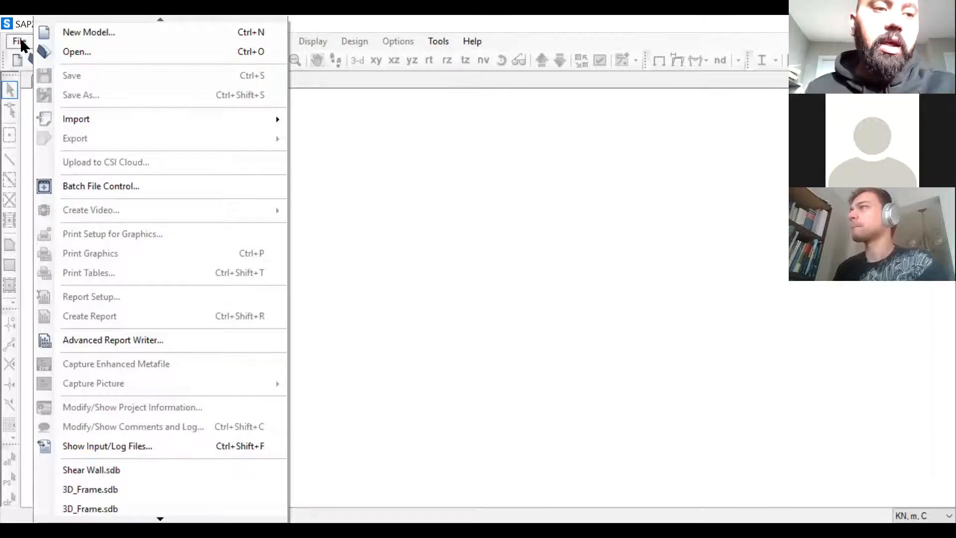
pyautogui.click(88, 56)
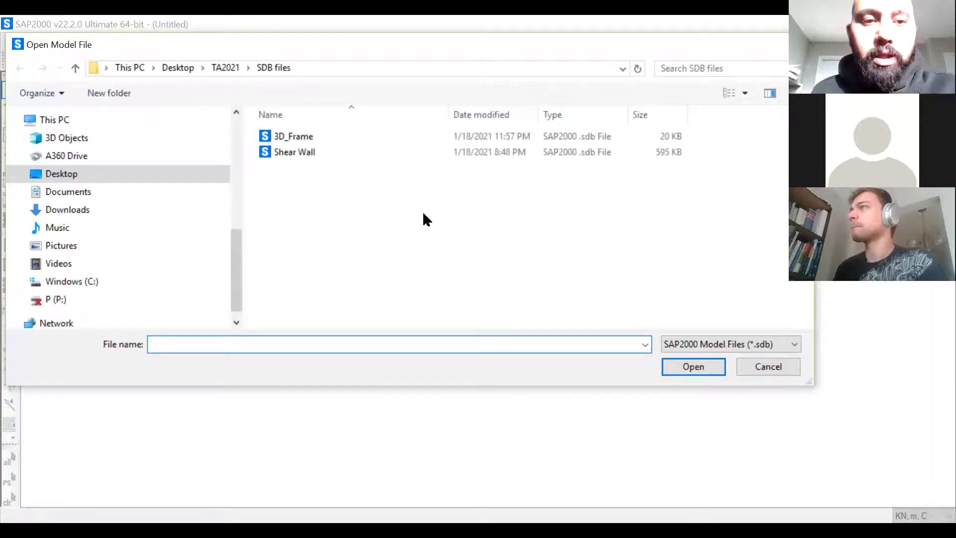
pyautogui.scroll(-1, 239, 293)
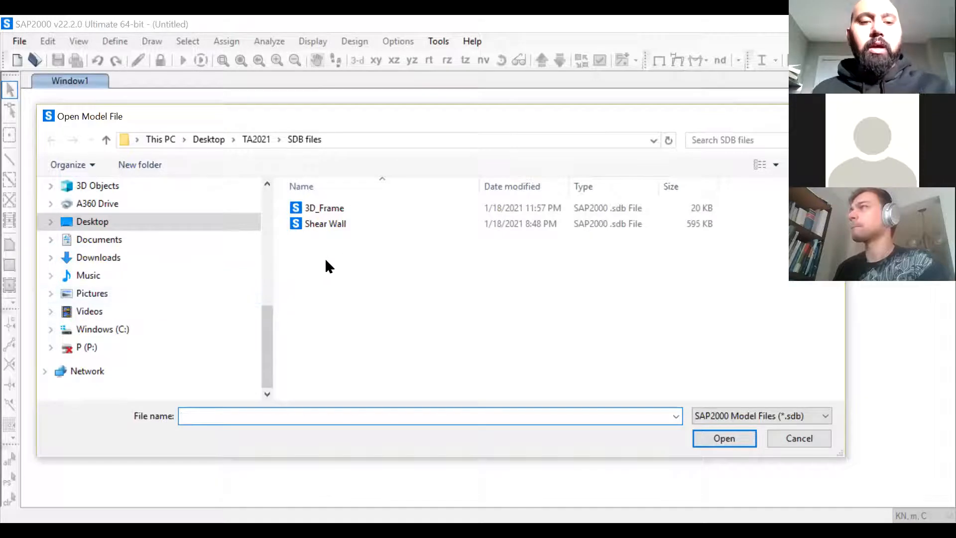
pyautogui.click(343, 214)
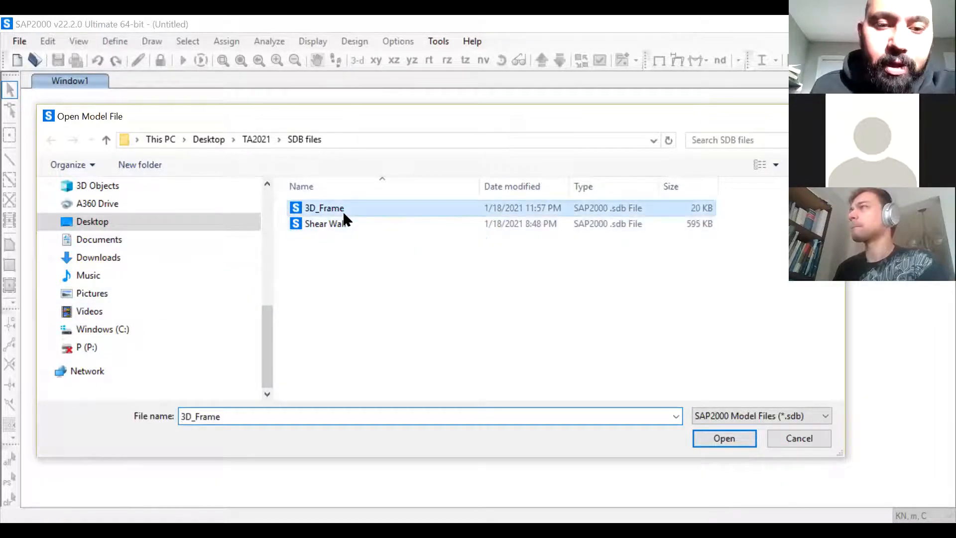
pyautogui.press('Return')
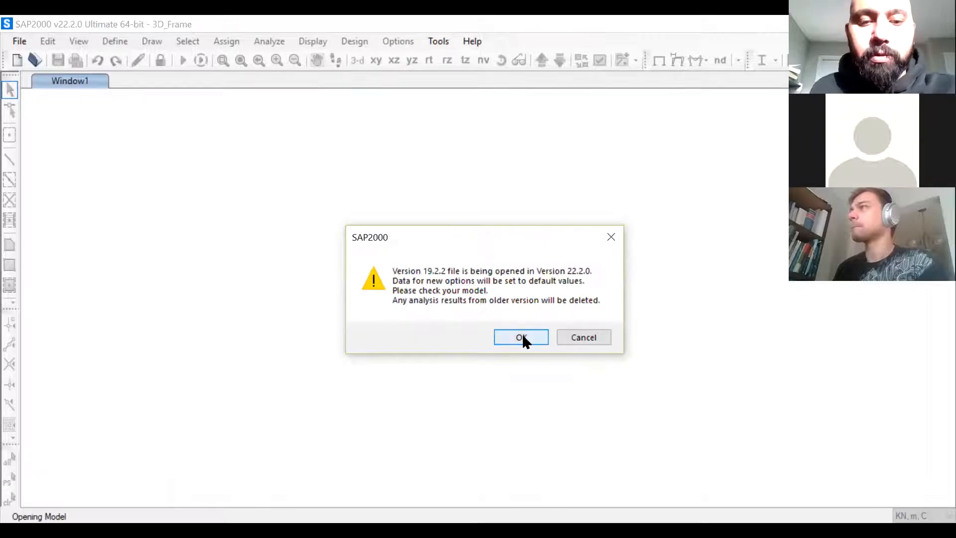
pyautogui.click(518, 338)
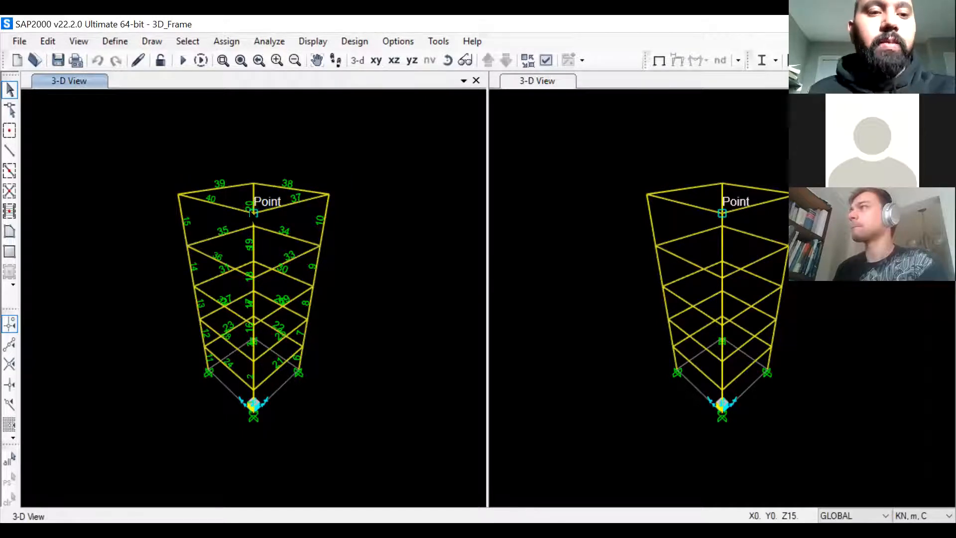
# Step: Turn on joint labels in the display options and apply them to the active 3-D view
pyautogui.click(78, 41)
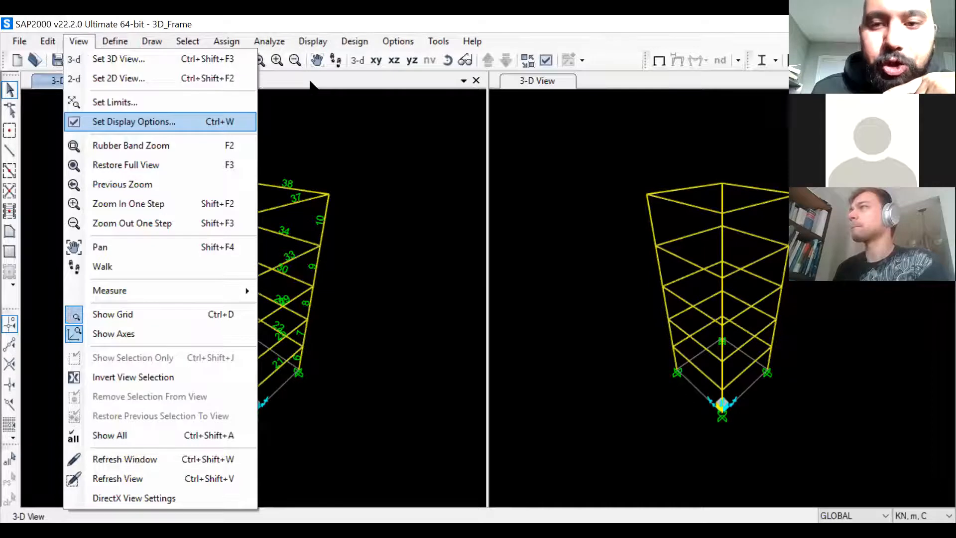
pyautogui.press('Return')
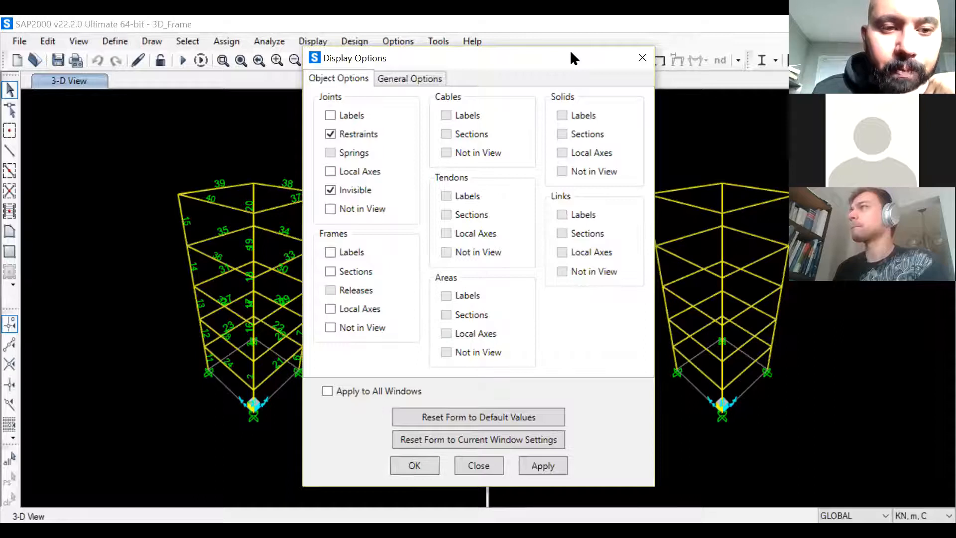
pyautogui.moveTo(571, 52); pyautogui.dragTo(485, 95)
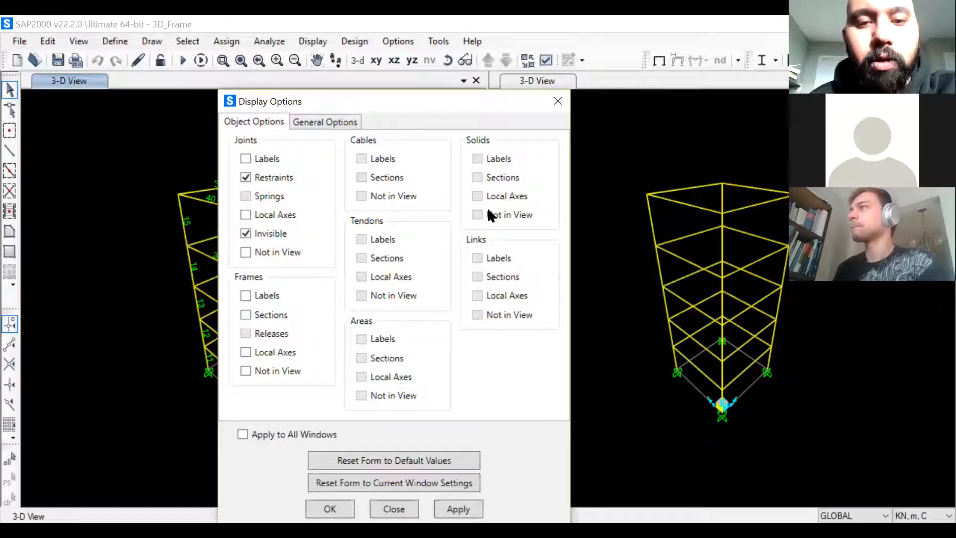
pyautogui.click(244, 156)
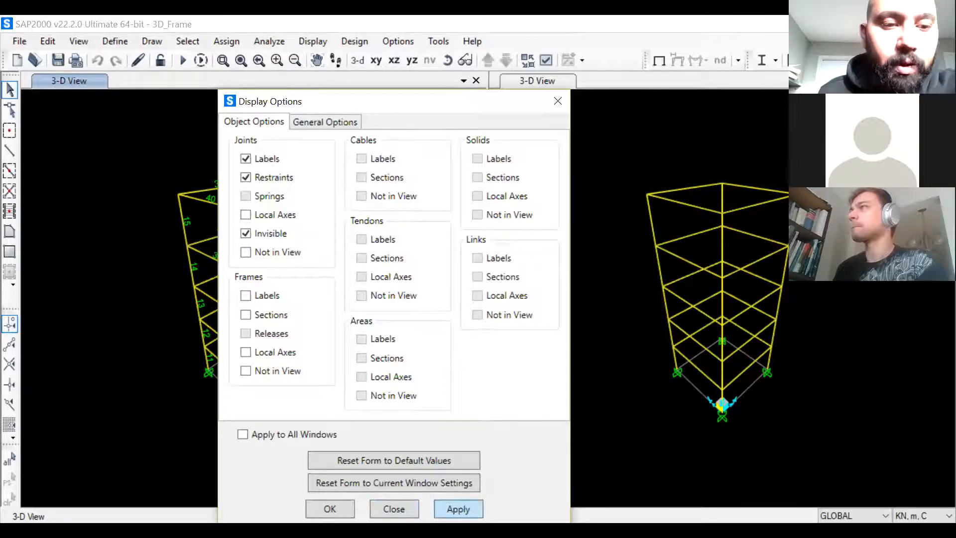
pyautogui.click(457, 508)
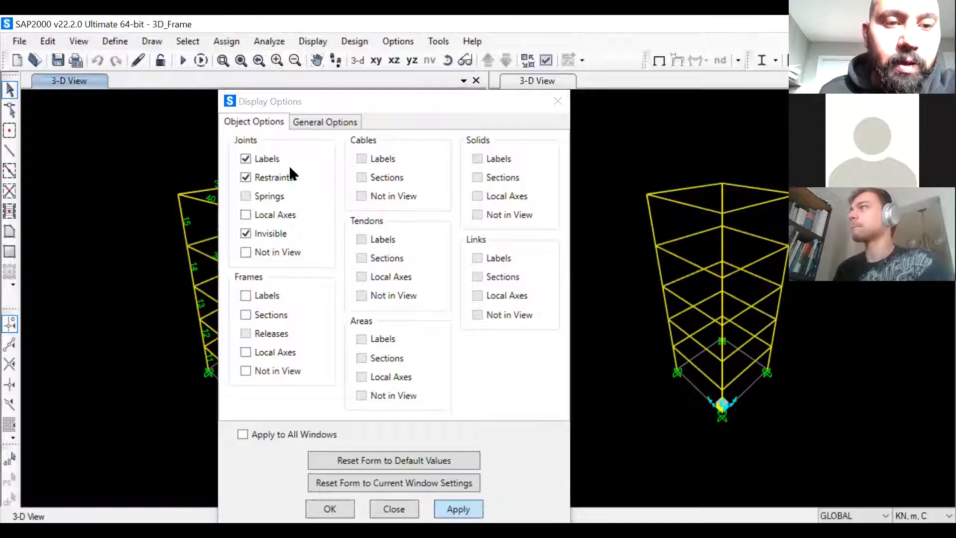
# Step: Turn off the joint labels in the active 3-D view and move the display options off the frame model
pyautogui.click(252, 154)
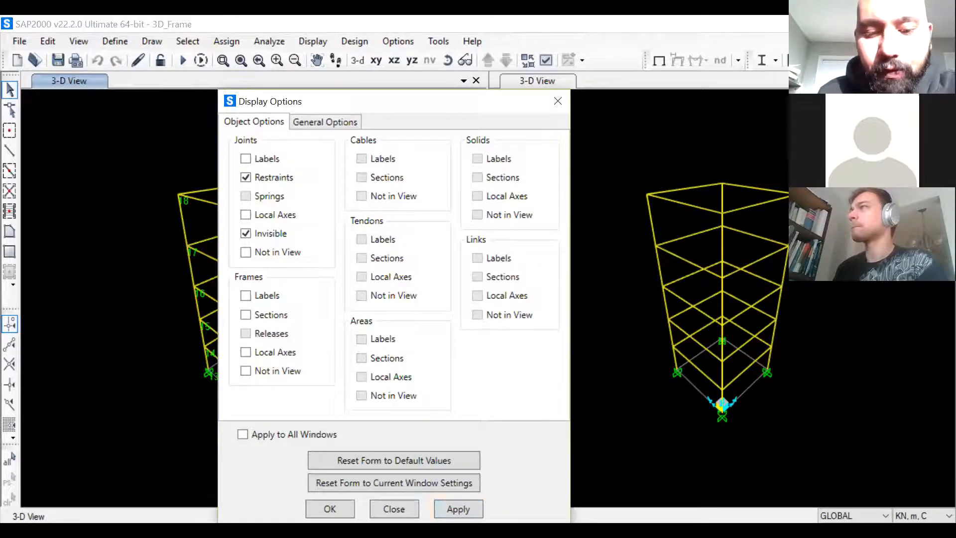
pyautogui.click(457, 508)
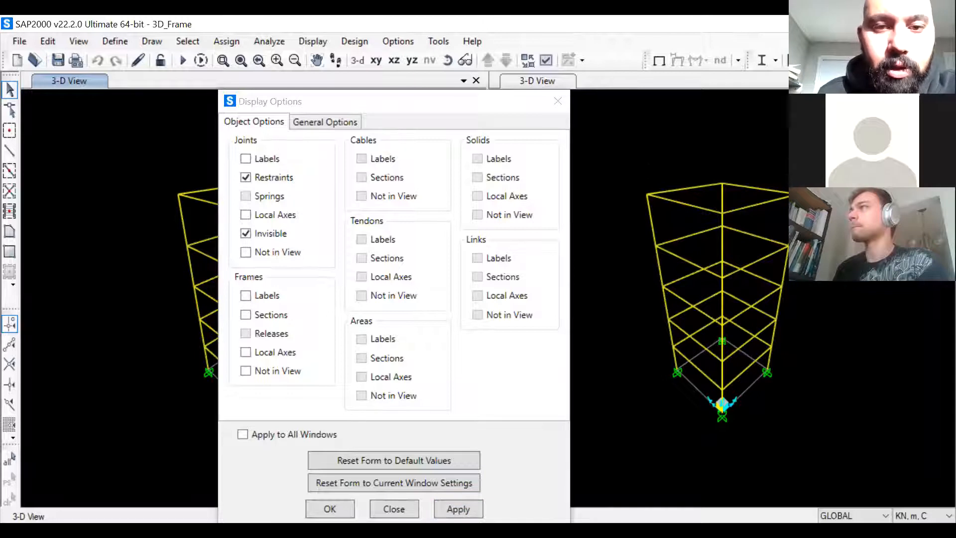
pyautogui.moveTo(388, 95); pyautogui.dragTo(726, 106)
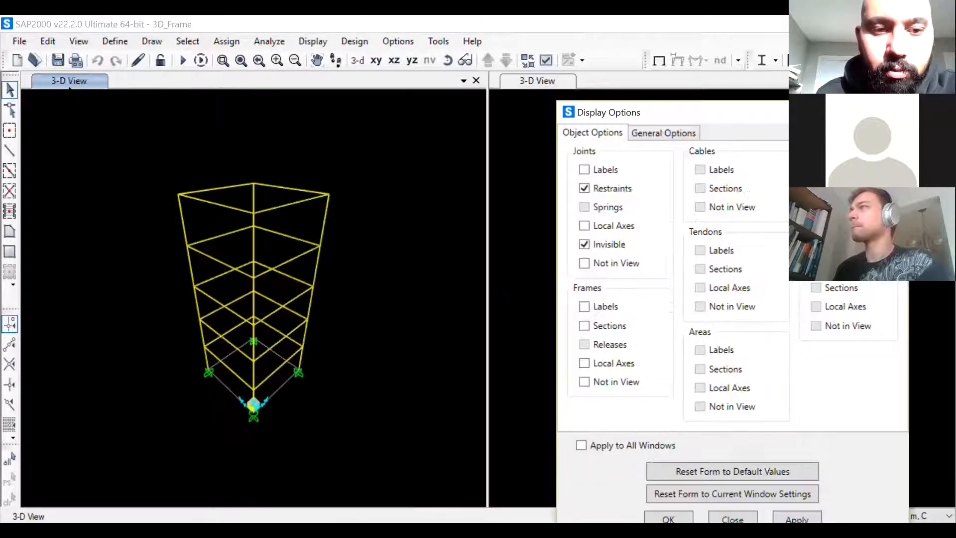
# Step: Turn joint labels back on in the display options and apply them to the active 3-D view
pyautogui.click(607, 172)
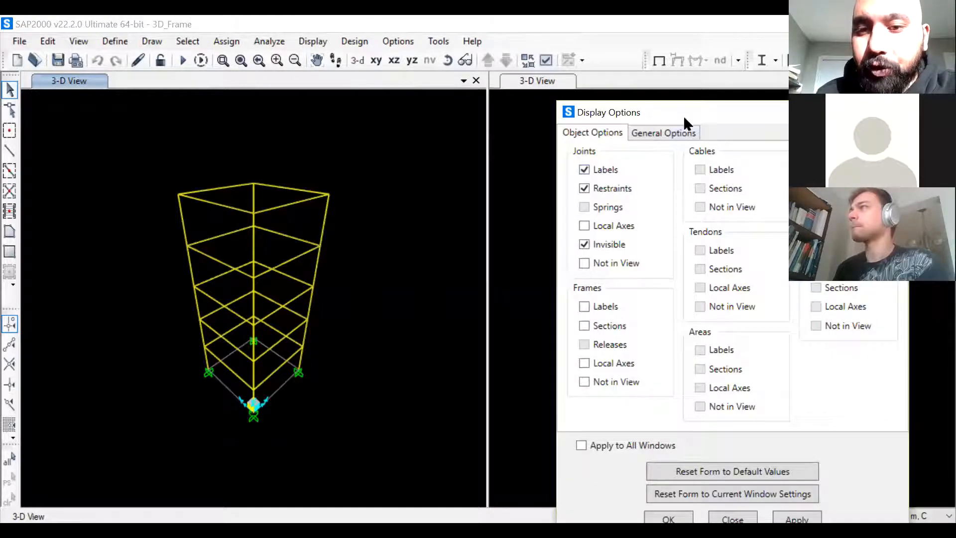
pyautogui.moveTo(687, 105); pyautogui.dragTo(564, 58)
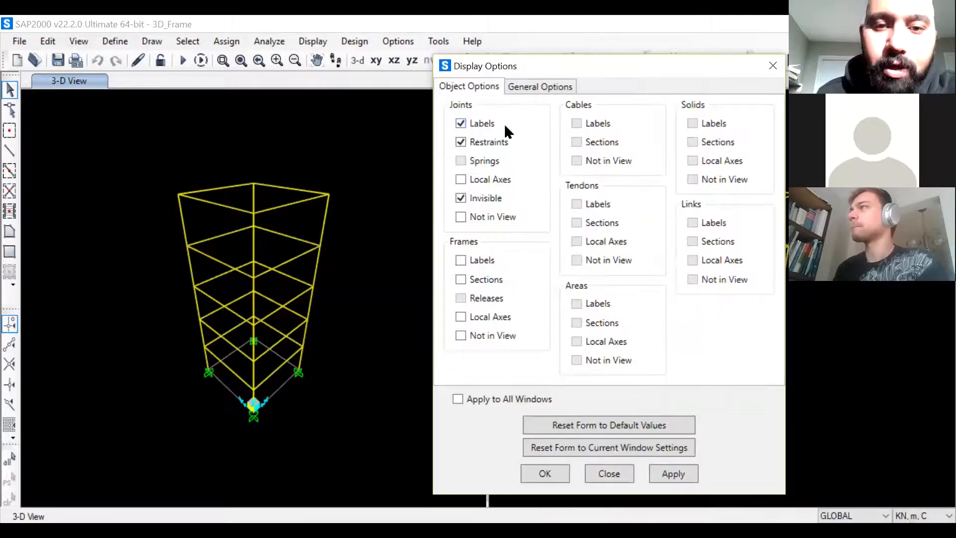
pyautogui.click(686, 473)
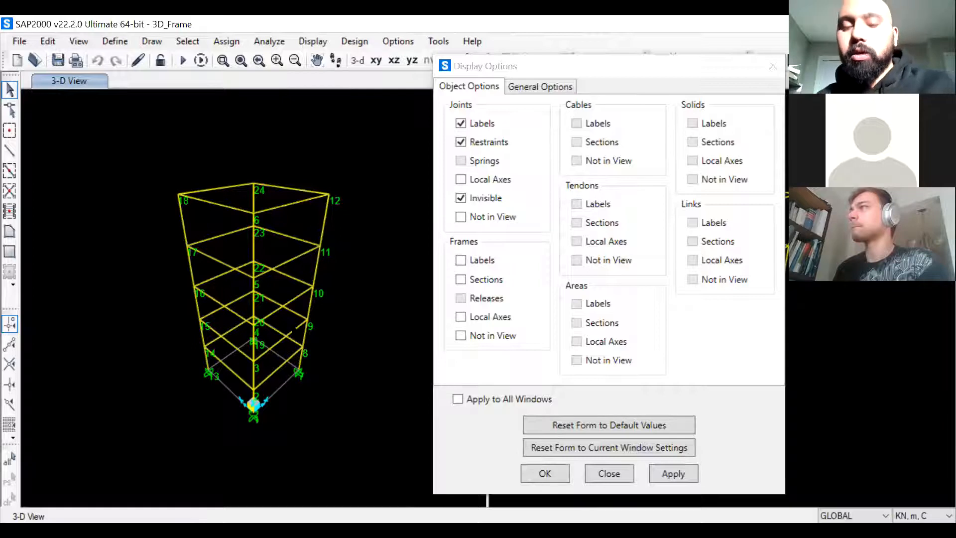
# Step: Replace the joint labels with frame labels in the active 3-D view
pyautogui.click(460, 123)
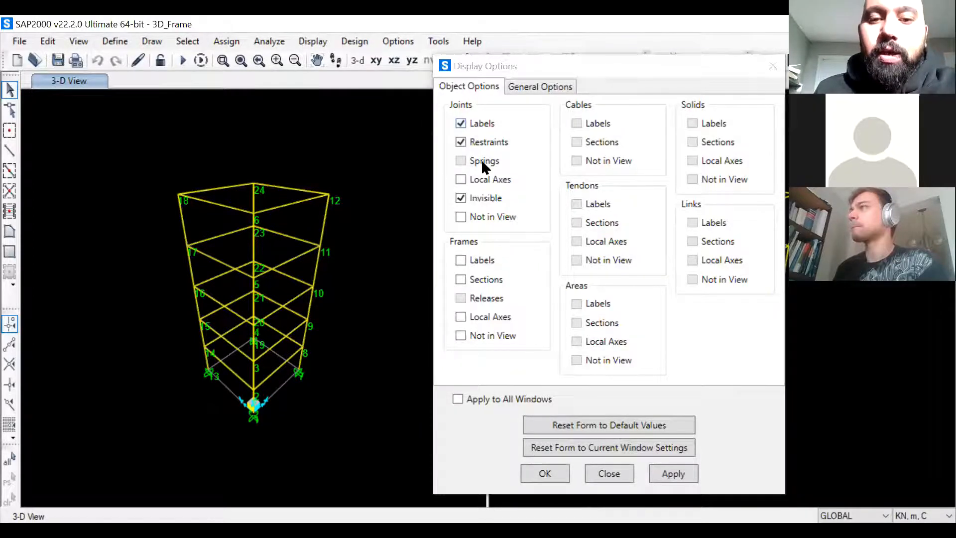
pyautogui.click(477, 266)
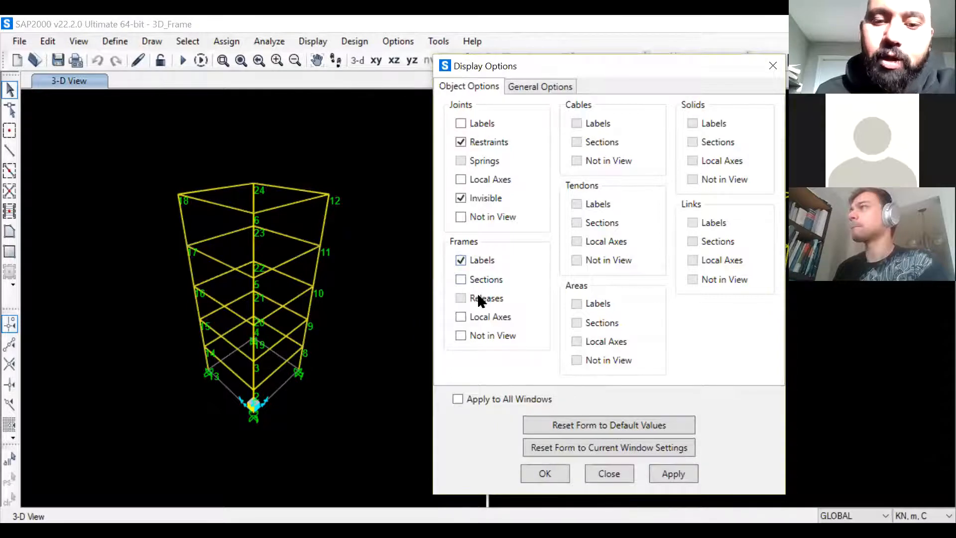
pyautogui.click(680, 471)
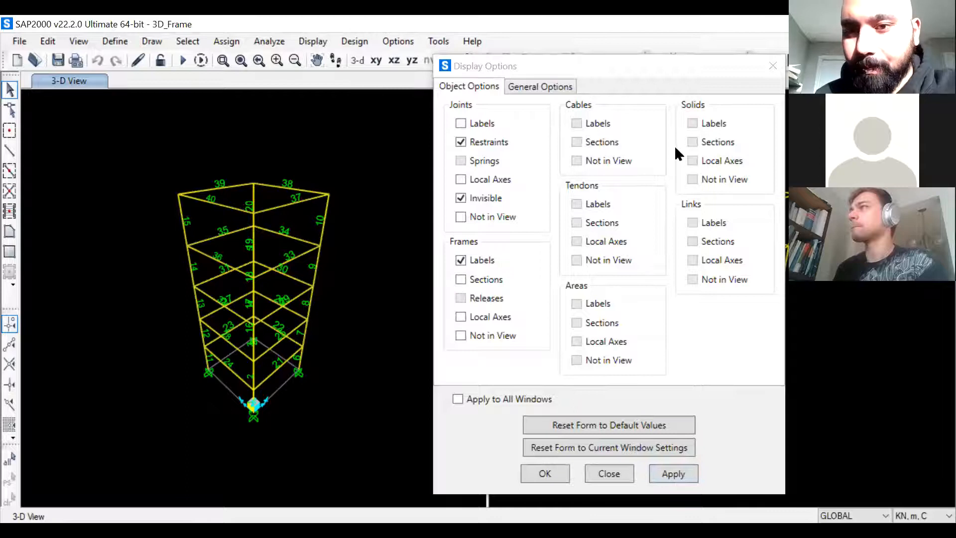
# Step: Turn off the frame labels, apply the change to the active 3-D view and close the display options
pyautogui.moveTo(697, 67); pyautogui.dragTo(558, 86)
pyautogui.click(326, 279)
pyautogui.click(535, 492)
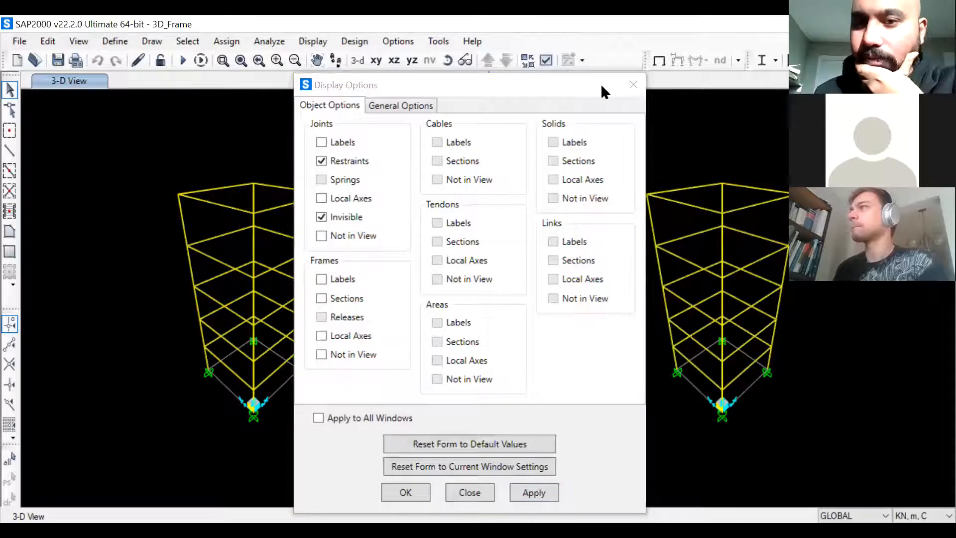
pyautogui.moveTo(601, 86); pyautogui.dragTo(604, 84)
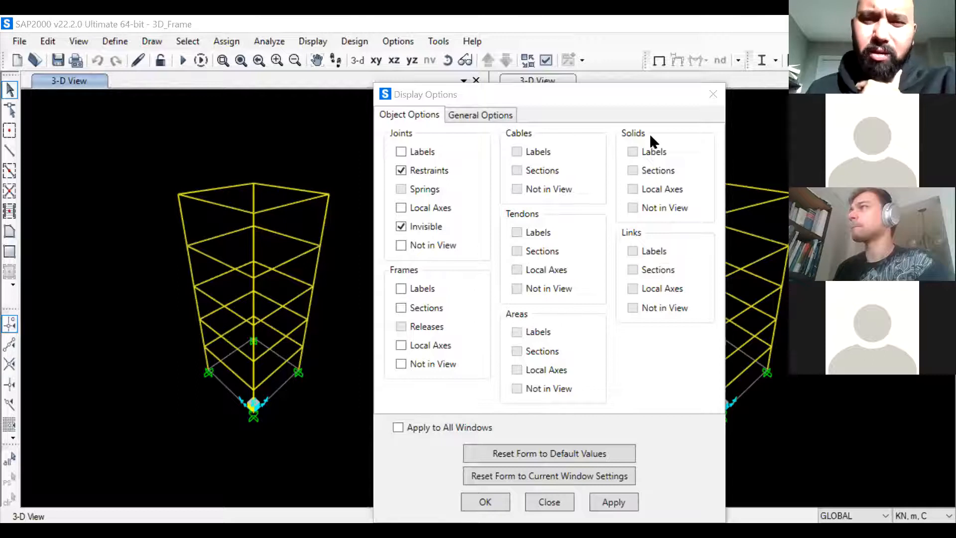
pyautogui.click(713, 94)
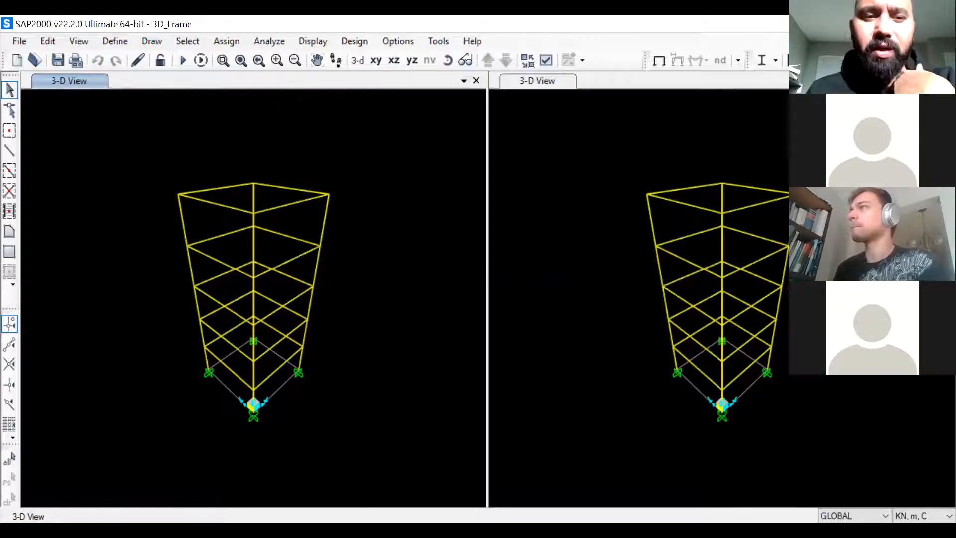
# Step: Zoom the active 3-D view out by one step
pyautogui.click(79, 40)
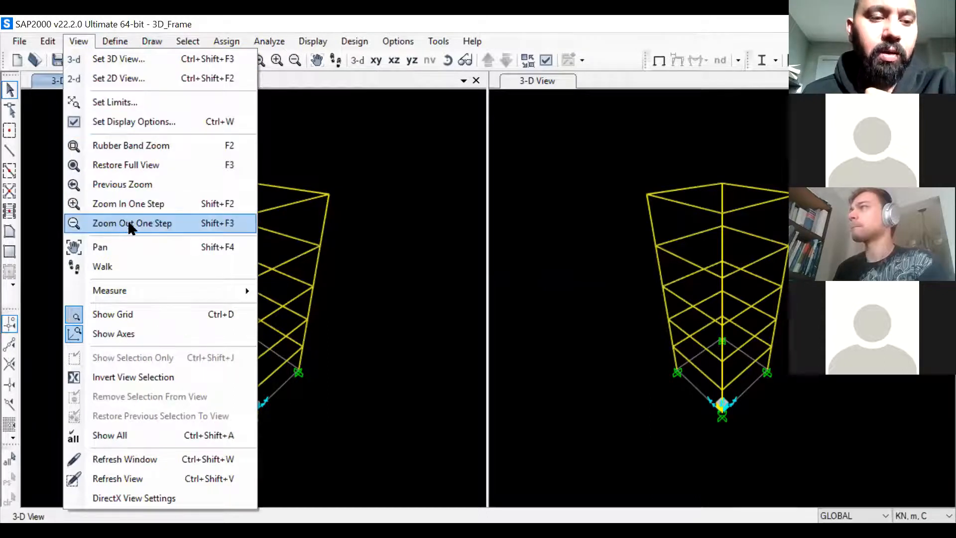
pyautogui.press('Escape')
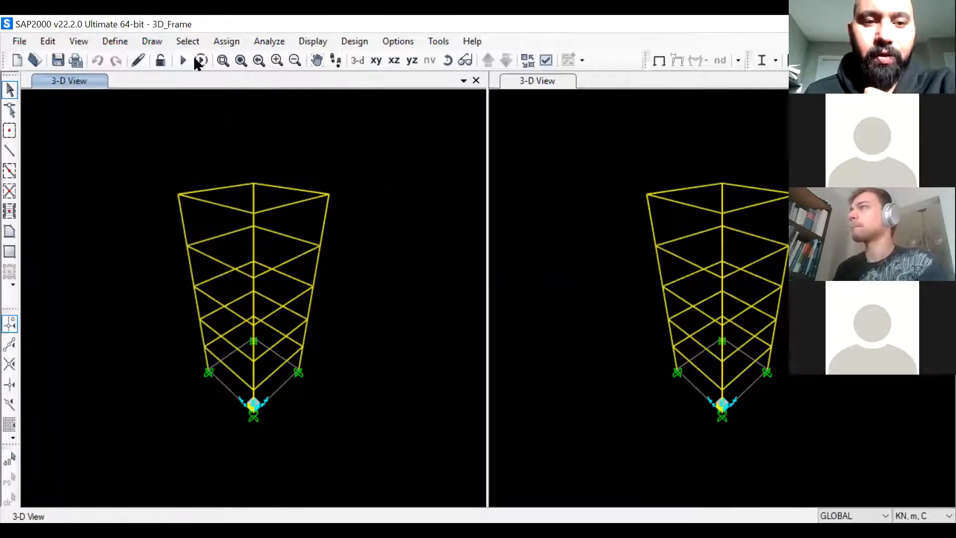
pyautogui.click(80, 41)
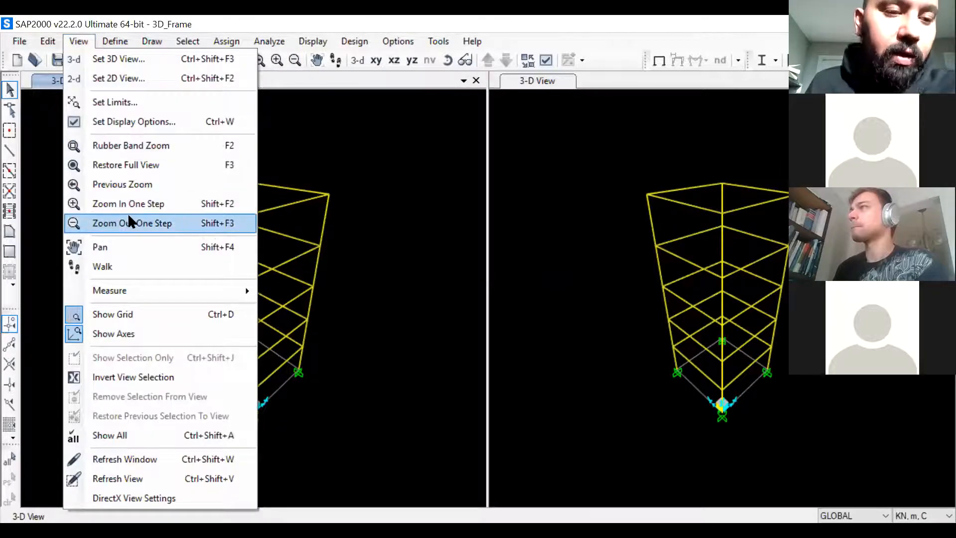
pyautogui.click(164, 223)
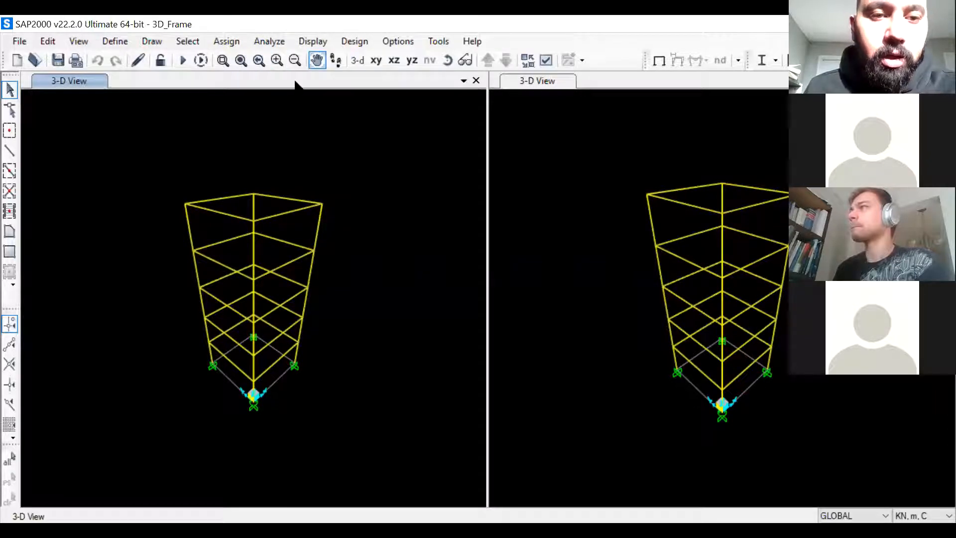
# Step: Inspect the upper part of the frame by picking its topmost joint and panning and zooming the 3-D view around it
pyautogui.click(253, 194)
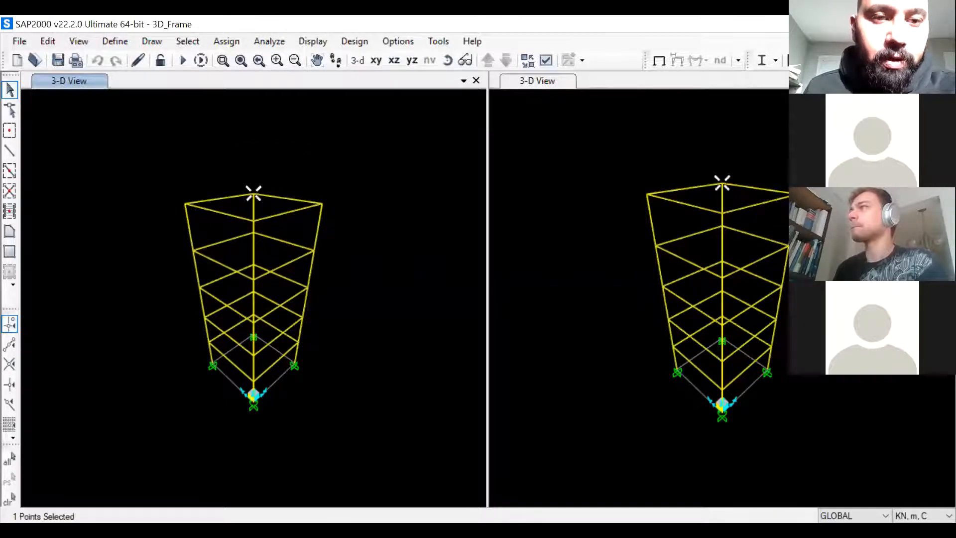
pyautogui.moveTo(253, 194)
pyautogui.mouseDown(button='middle')
pyautogui.moveTo(363, 145)
pyautogui.moveTo(354, 179)
pyautogui.moveTo(294, 170)
pyautogui.moveTo(267, 187)
pyautogui.mouseUp(button='middle')
pyautogui.scroll(6, 259, 208)
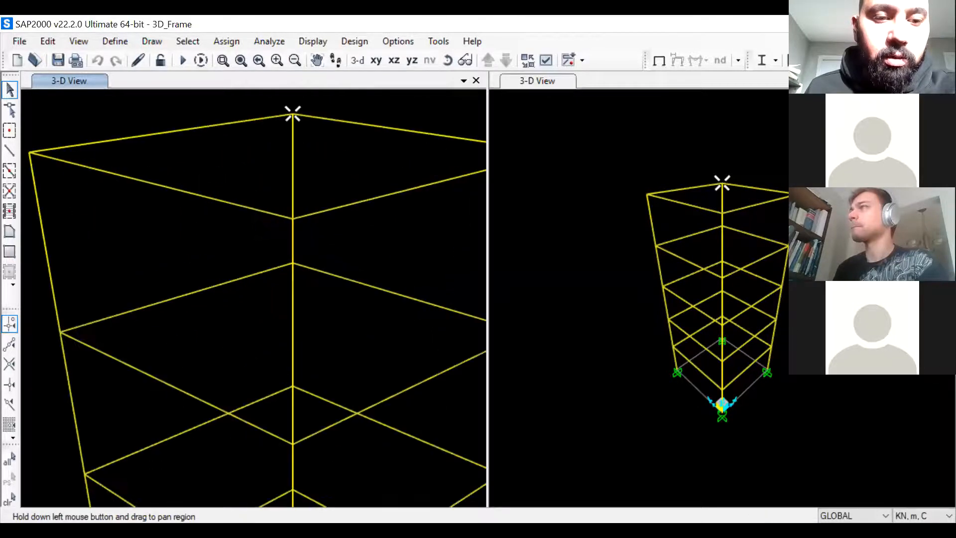
pyautogui.scroll(-5, 260, 208)
pyautogui.scroll(3, 258, 215)
pyautogui.scroll(-3, 258, 214)
pyautogui.scroll(3, 259, 214)
pyautogui.scroll(-3, 259, 214)
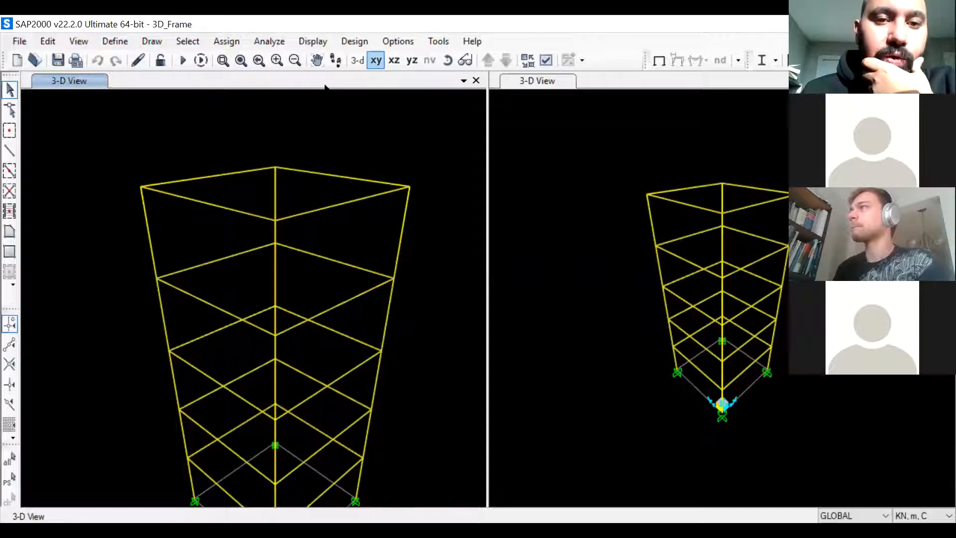
# Step: Show the X-Y plane in the active view, raise it to Z=15 and step it down through the levels to Z=0
pyautogui.click(375, 60)
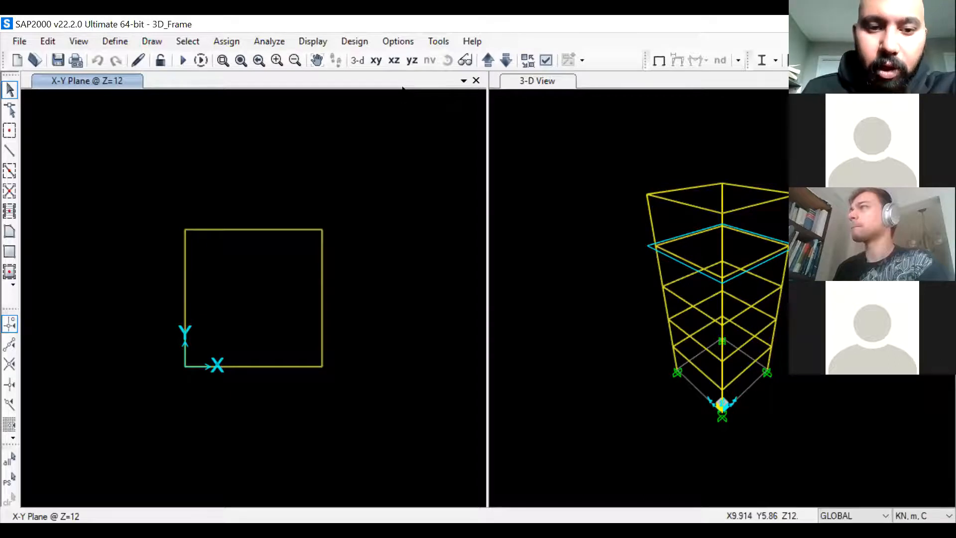
pyautogui.click(489, 60)
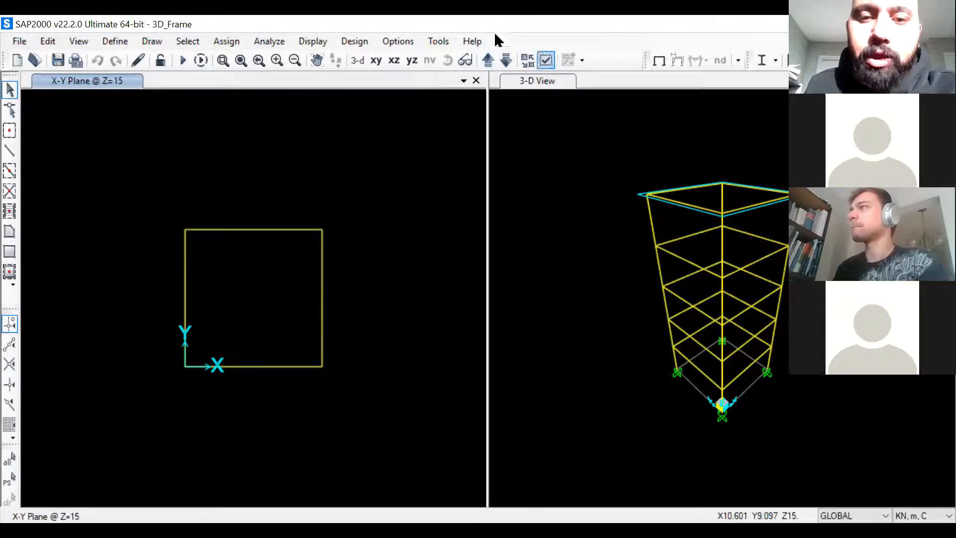
pyautogui.click(506, 61)
pyautogui.click(505, 61)
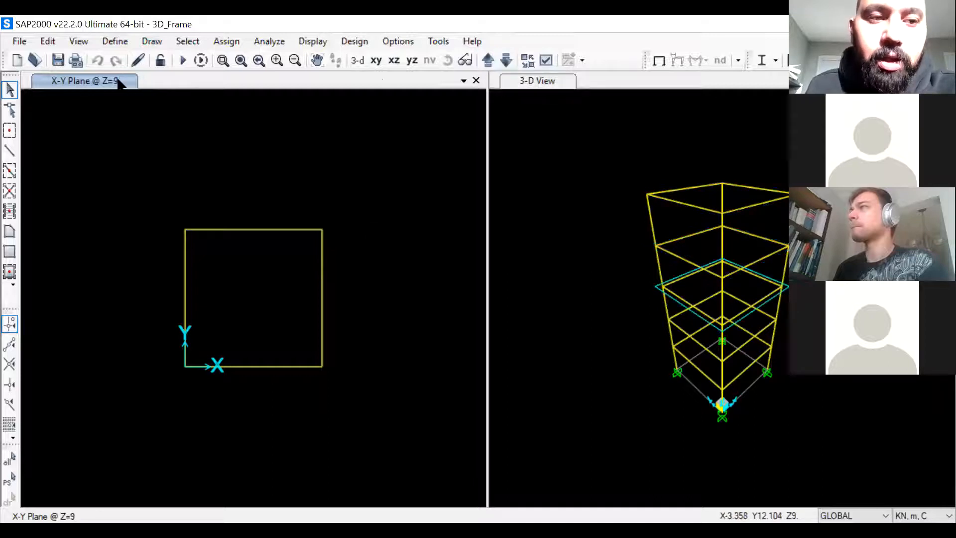
pyautogui.click(506, 60)
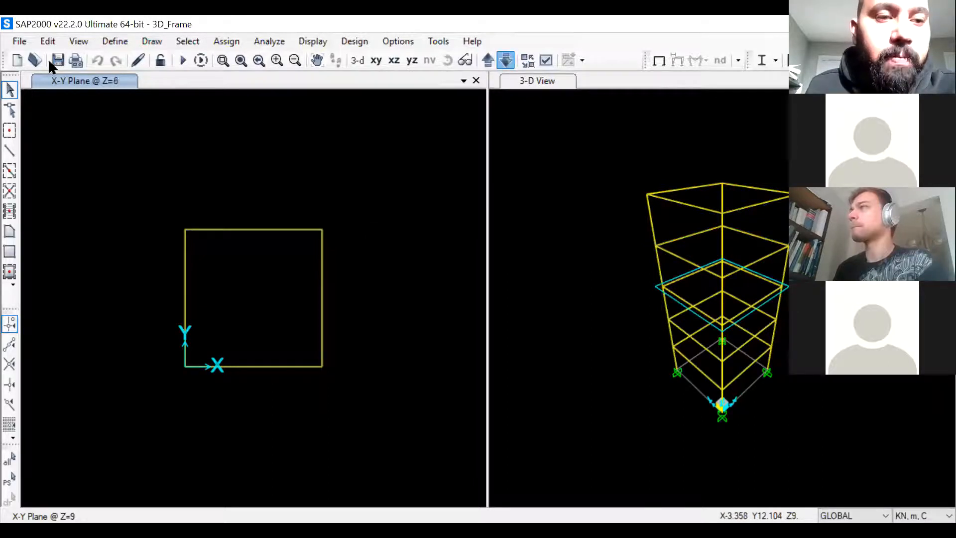
pyautogui.click(506, 61)
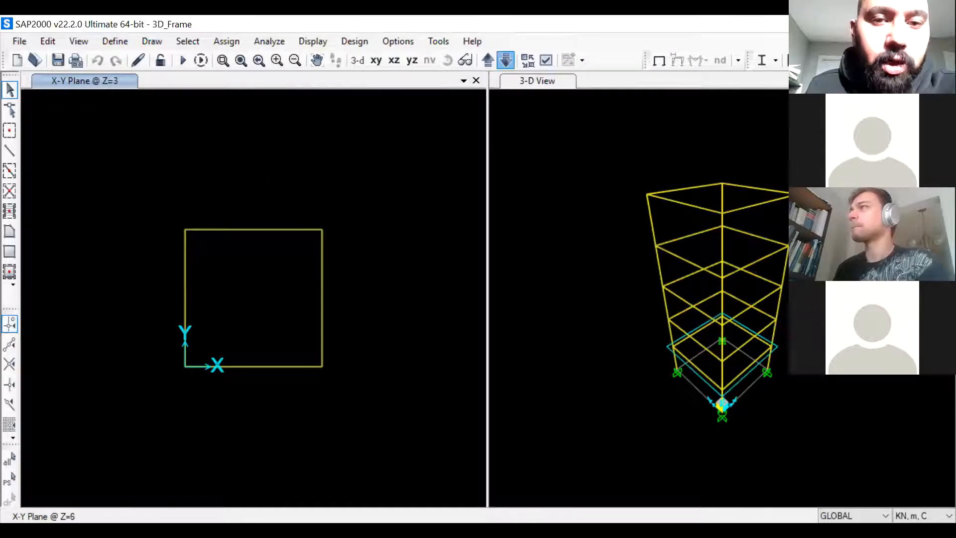
pyautogui.click(506, 60)
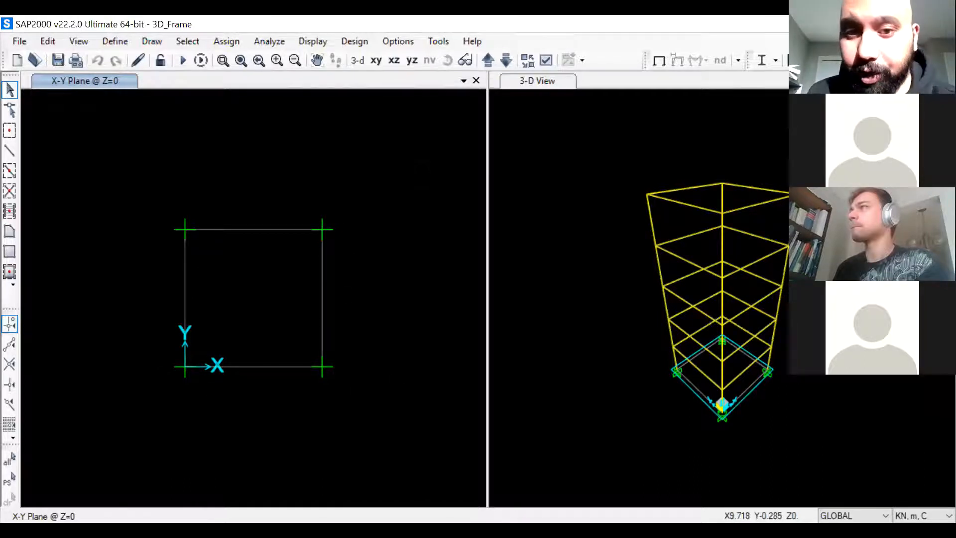
# Step: Step the X-Y plane view up from the base to Z=9 and return to the 3-D view
pyautogui.click(488, 60)
pyautogui.click(487, 60)
pyautogui.click(488, 61)
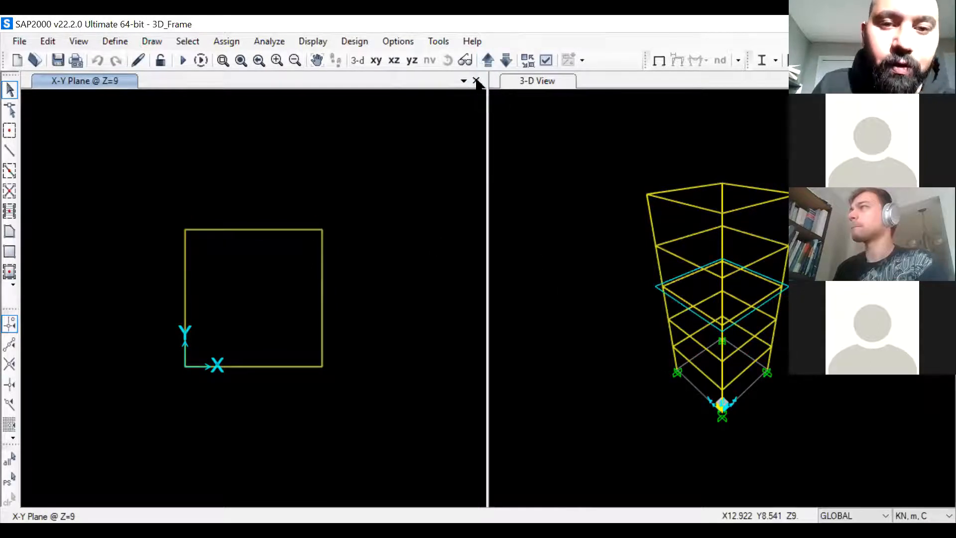
pyautogui.click(476, 81)
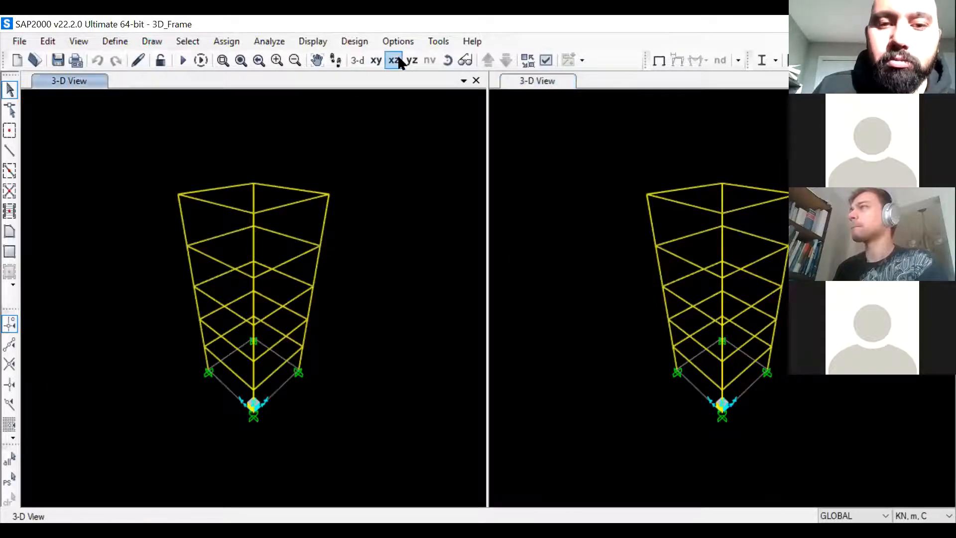
# Step: Switch the active view through the X-Z plane at Y=6 and the Y-Z plane at X=6 to the X-Y plane at Z=12
pyautogui.click(394, 60)
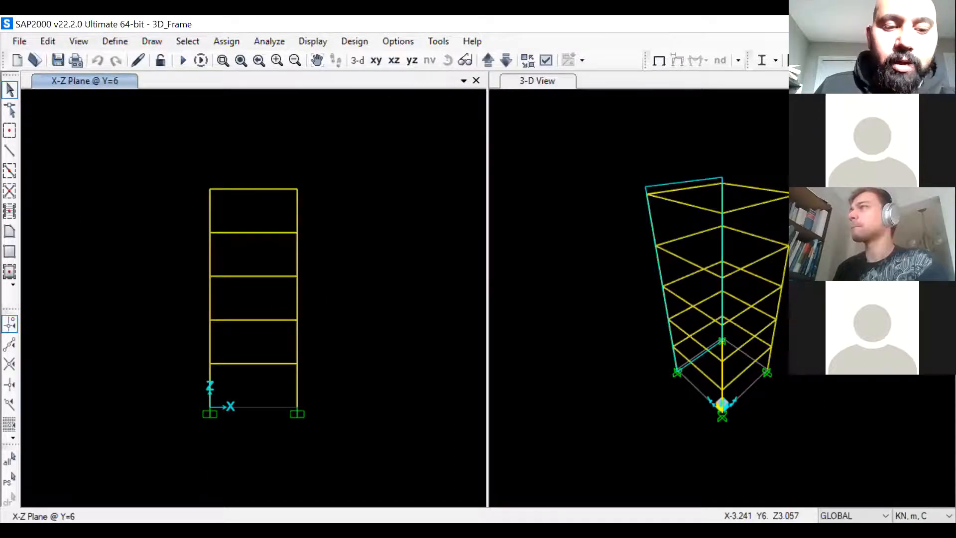
pyautogui.click(411, 60)
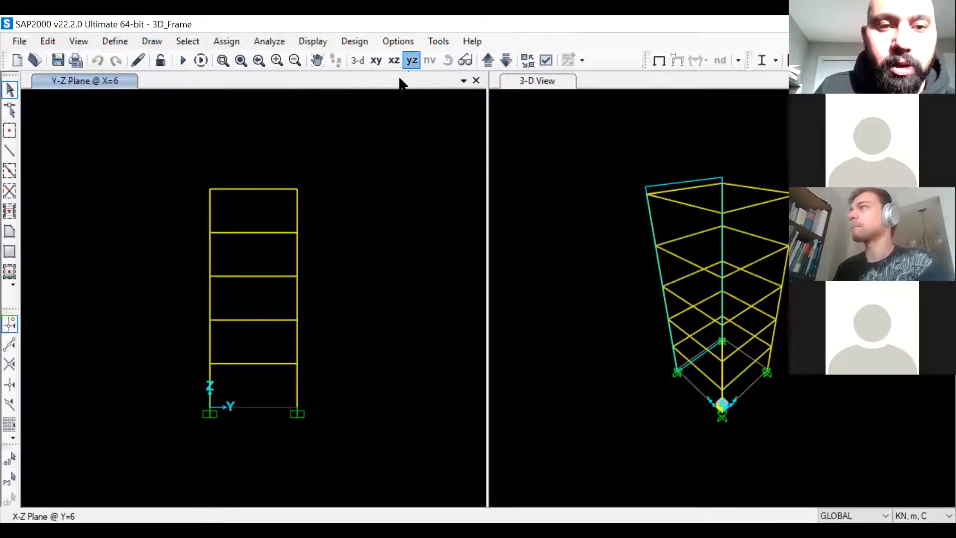
pyautogui.click(376, 60)
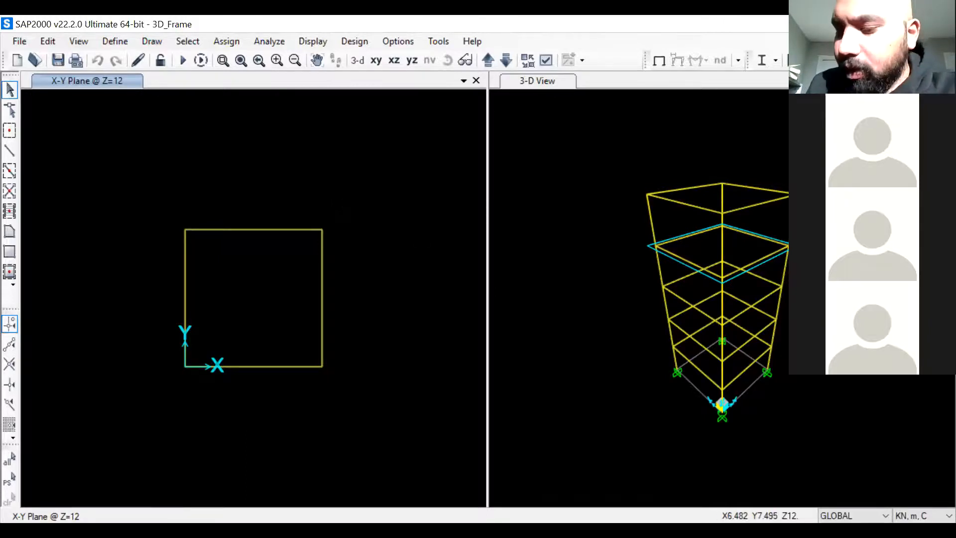
# Step: Set the 2D view to the X-Y plane at Z = 6 m and apply it
pyautogui.click(78, 42)
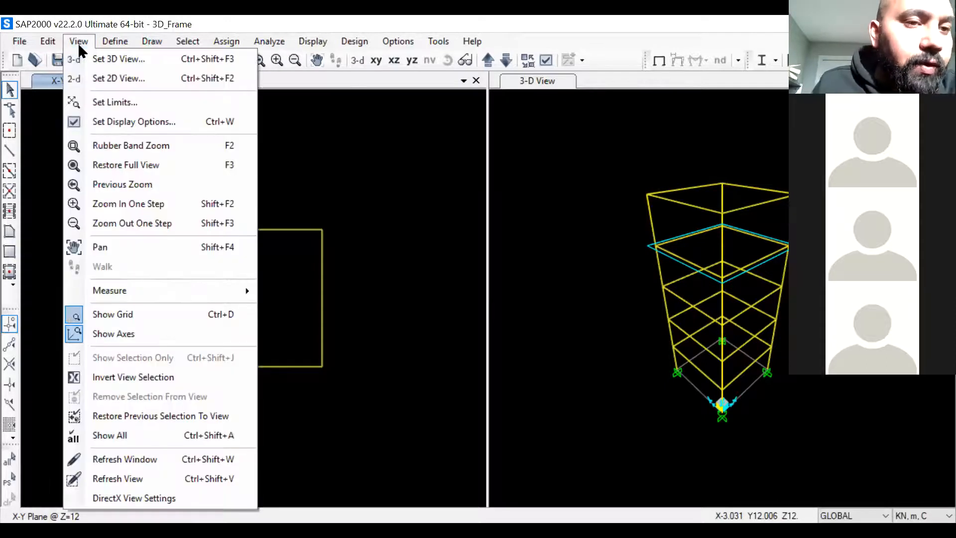
pyautogui.click(141, 79)
pyautogui.click(539, 356)
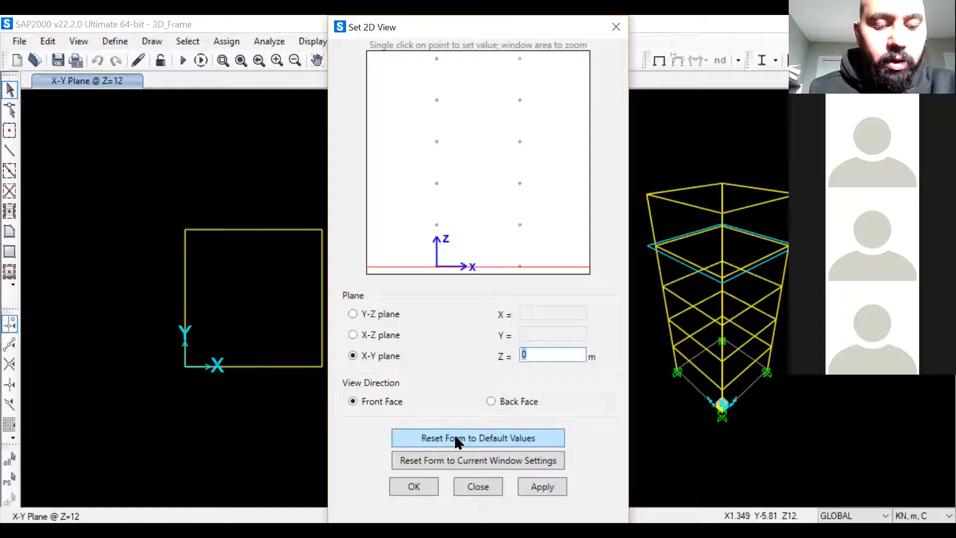
pyautogui.write('6')
pyautogui.click(548, 487)
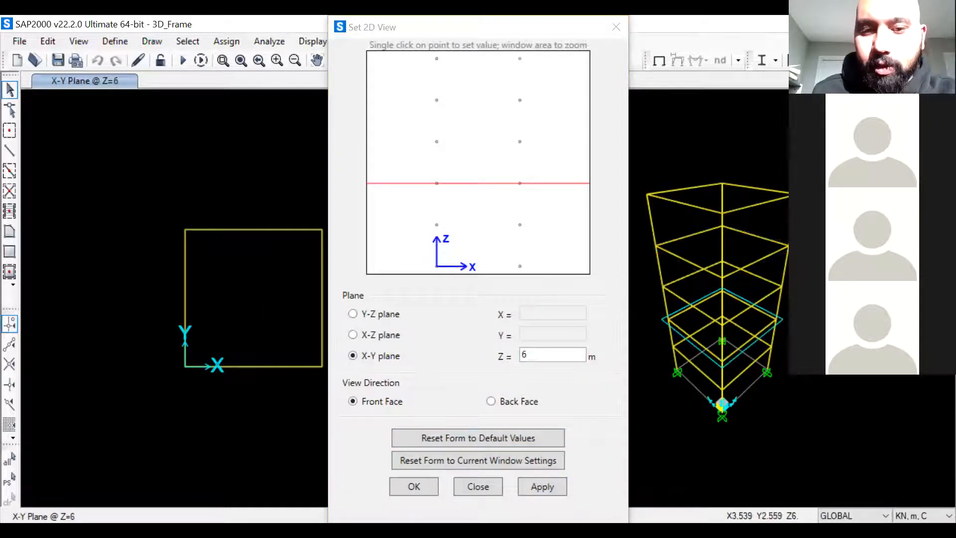
# Step: Change the 2D view's X-Y plane elevation to Z = 15 m and apply it
pyautogui.doubleClick(569, 353)
pyautogui.write('15')
pyautogui.click(541, 486)
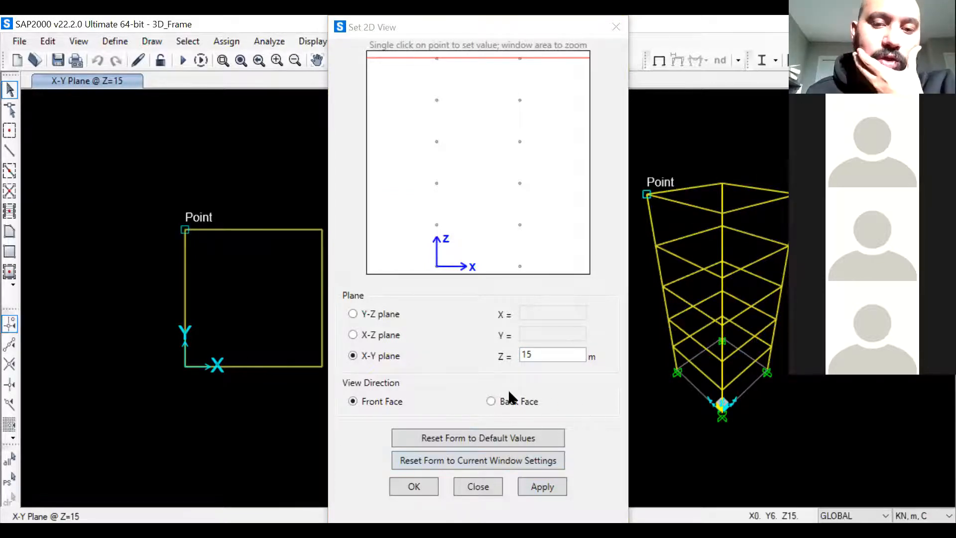
pyautogui.click(390, 334)
pyautogui.click(385, 312)
pyautogui.click(384, 335)
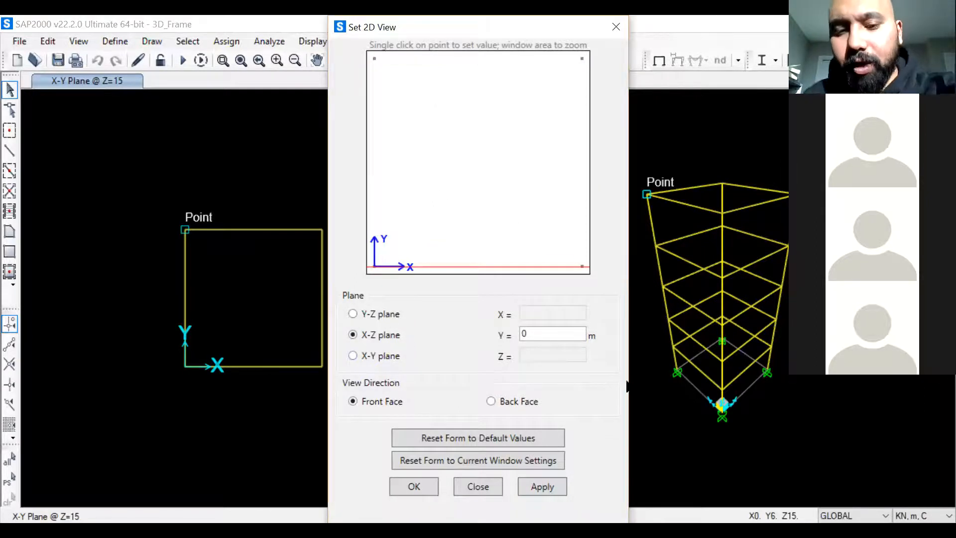
pyautogui.click(618, 27)
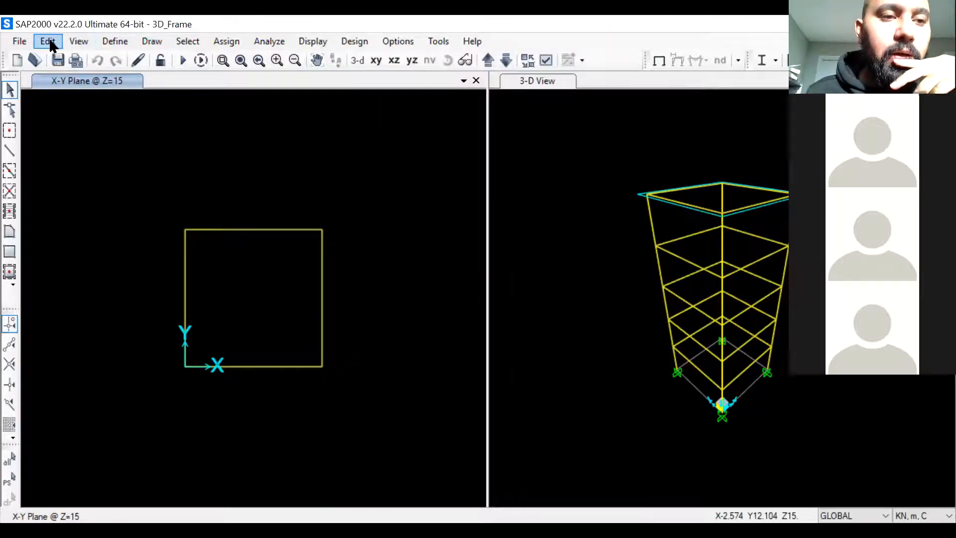
# Step: Switch the active X-Y plane window to the 3-D view and close the 3D view settings
pyautogui.click(72, 39)
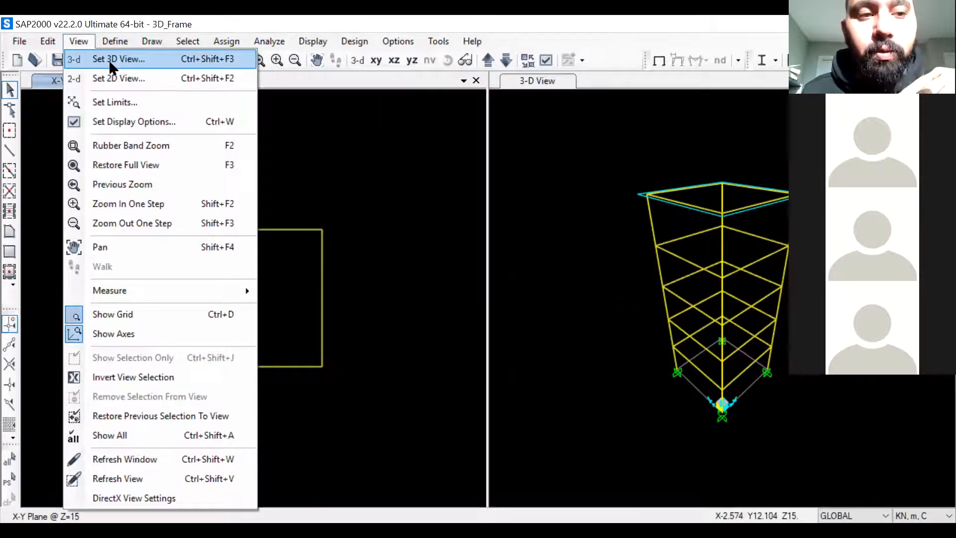
pyautogui.click(109, 60)
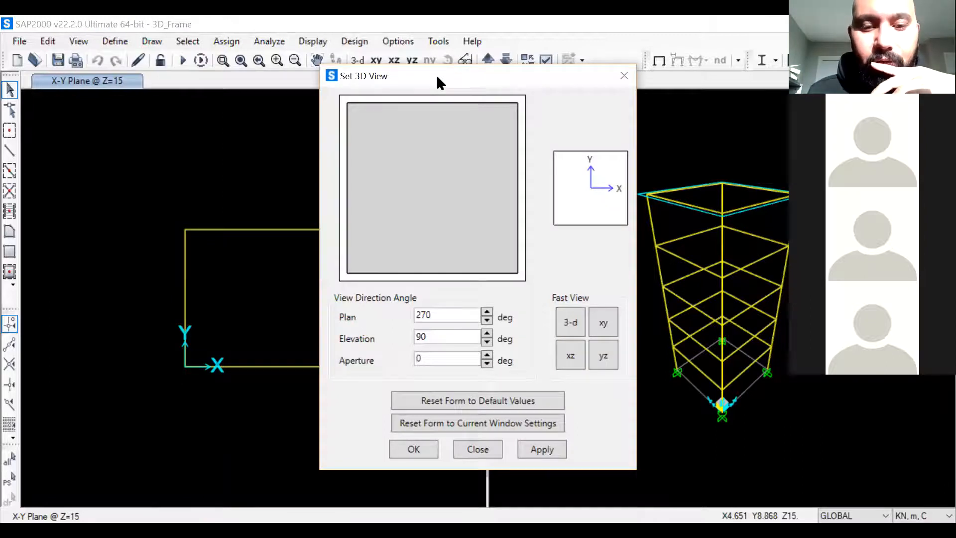
pyautogui.moveTo(436, 74); pyautogui.dragTo(472, 107)
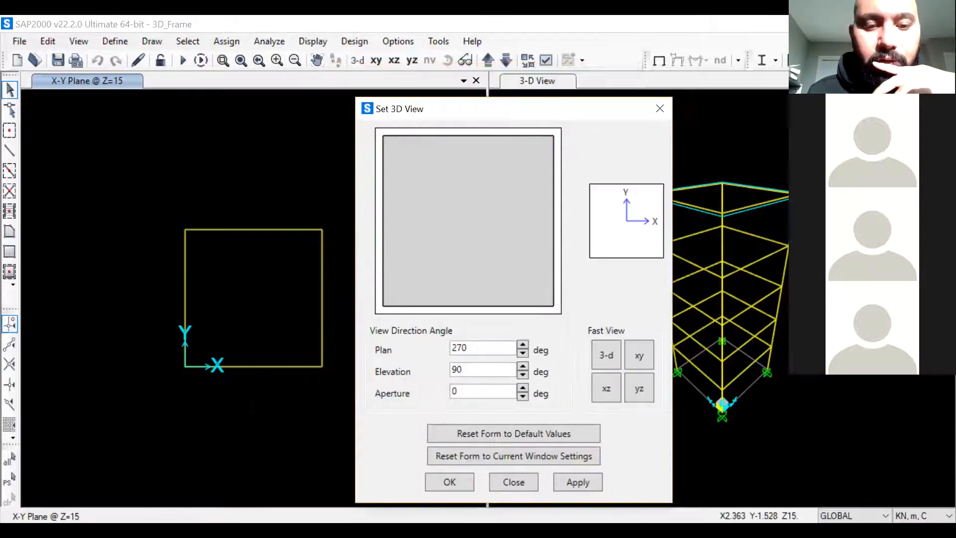
pyautogui.click(357, 59)
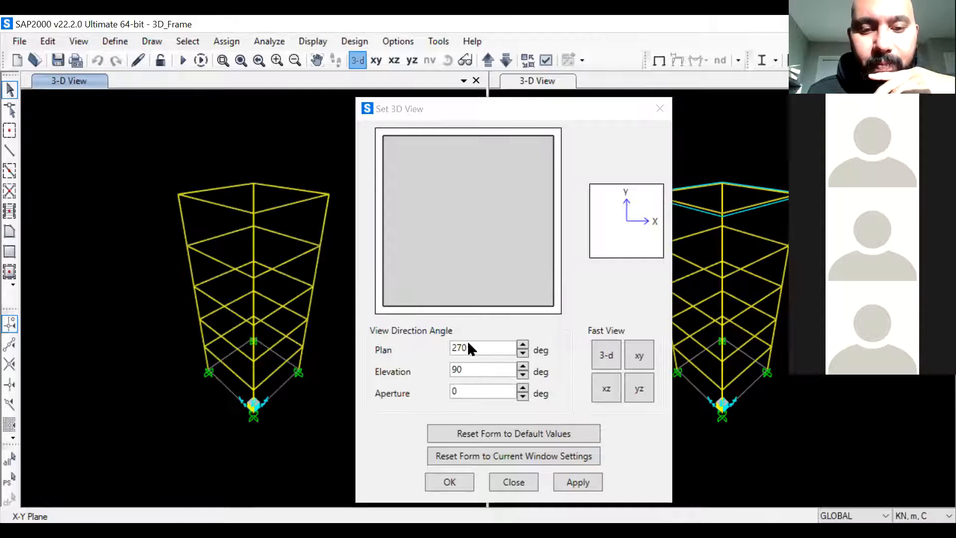
pyautogui.click(513, 482)
# Step: Set the 3D view direction's elevation angle to 60 degrees and apply it to the active window
pyautogui.click(76, 41)
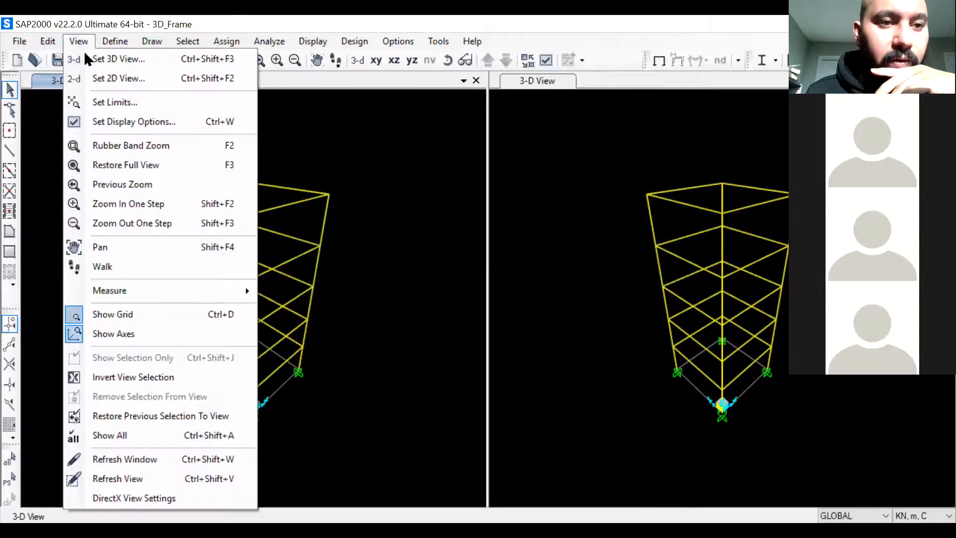
pyautogui.click(104, 59)
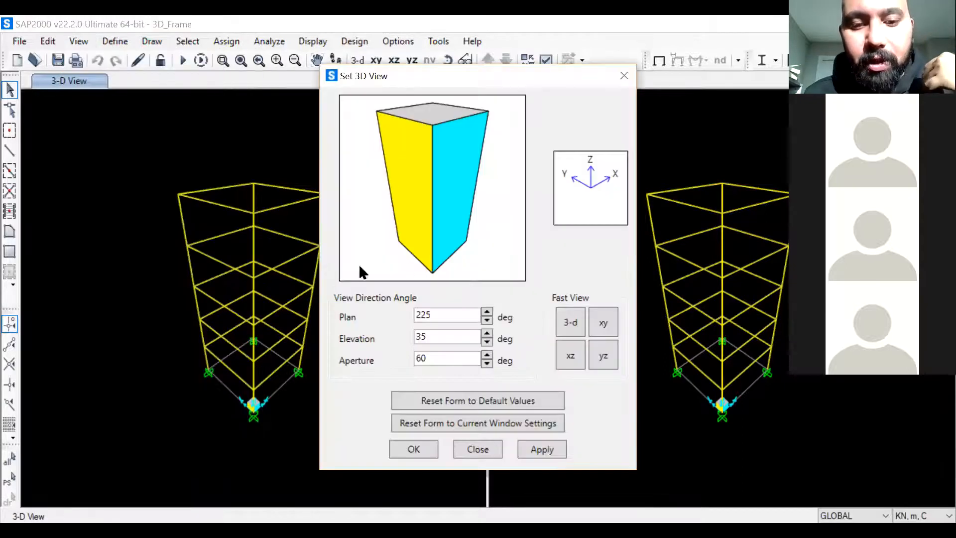
pyautogui.doubleClick(427, 358)
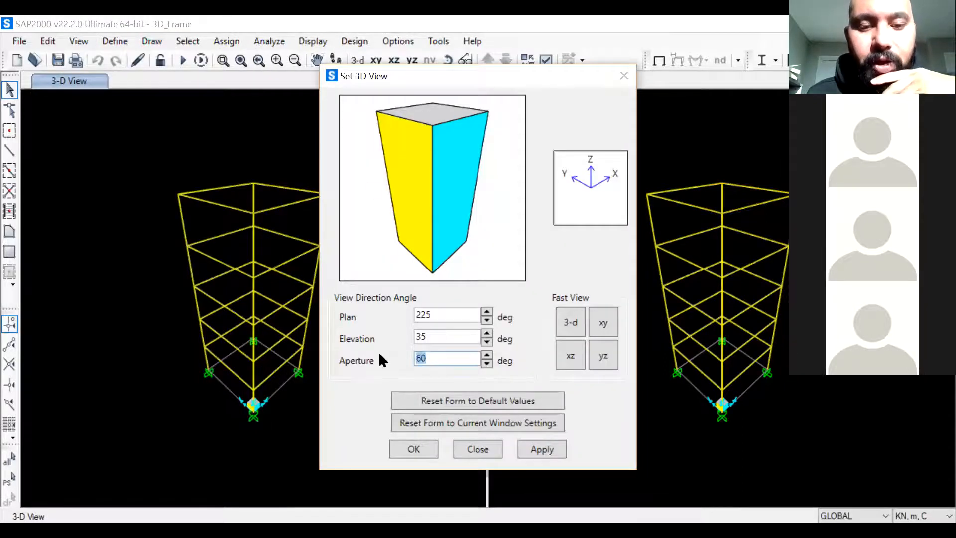
pyautogui.doubleClick(432, 337)
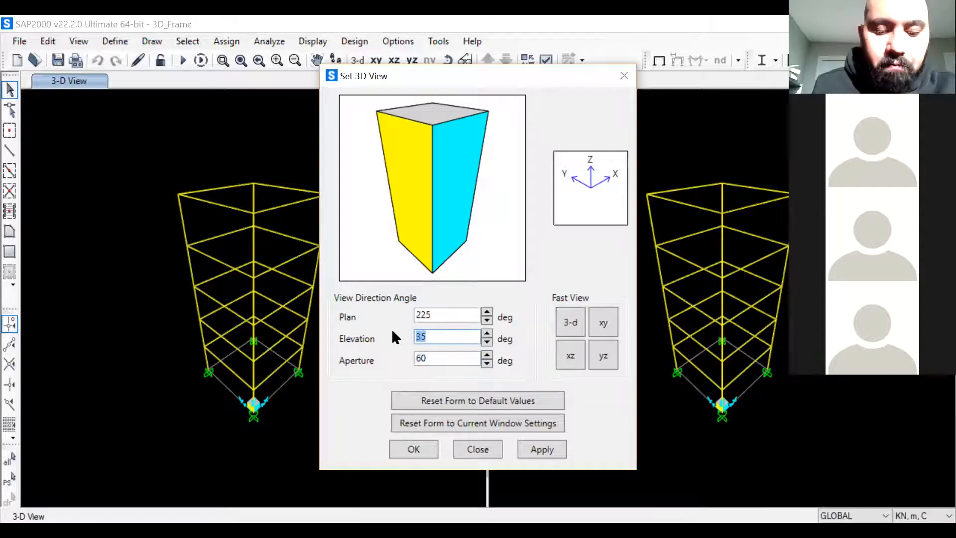
pyautogui.write('60')
pyautogui.click(545, 444)
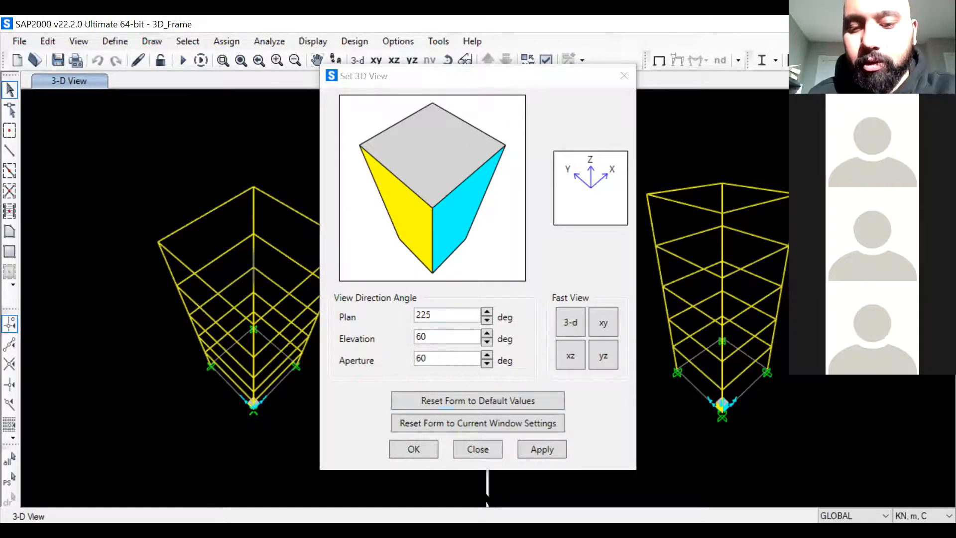
# Step: Raise the 3D view direction's elevation angle to 90 degrees and apply it
pyautogui.doubleClick(439, 339)
pyautogui.write('90')
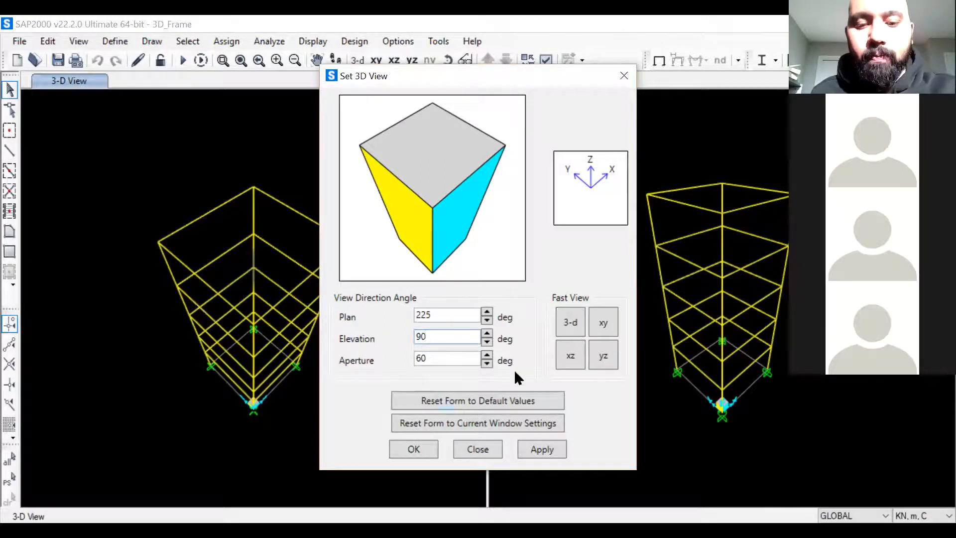
pyautogui.click(548, 444)
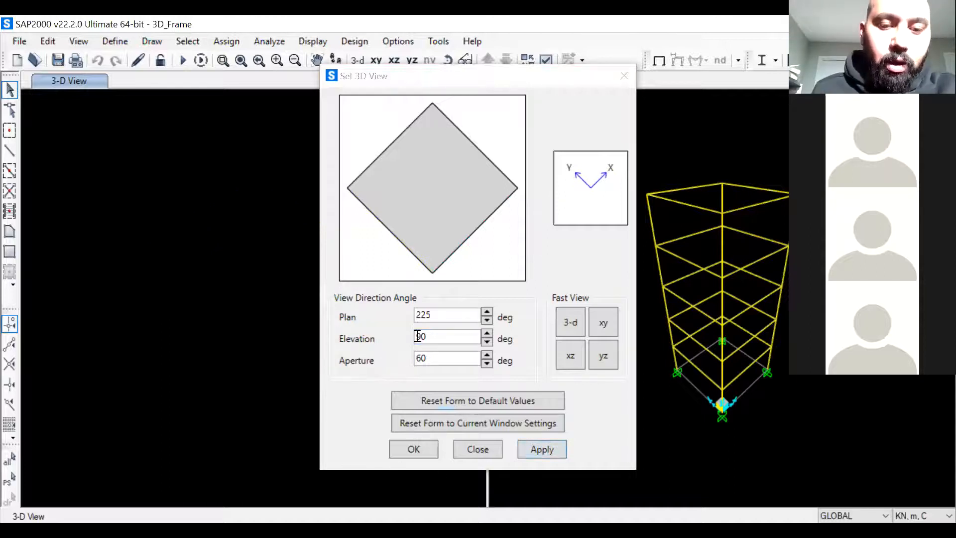
# Step: Set the 3D view direction's elevation angle to 45 degrees, apply it and close the view settings
pyautogui.moveTo(438, 332); pyautogui.dragTo(363, 324)
pyautogui.write('45')
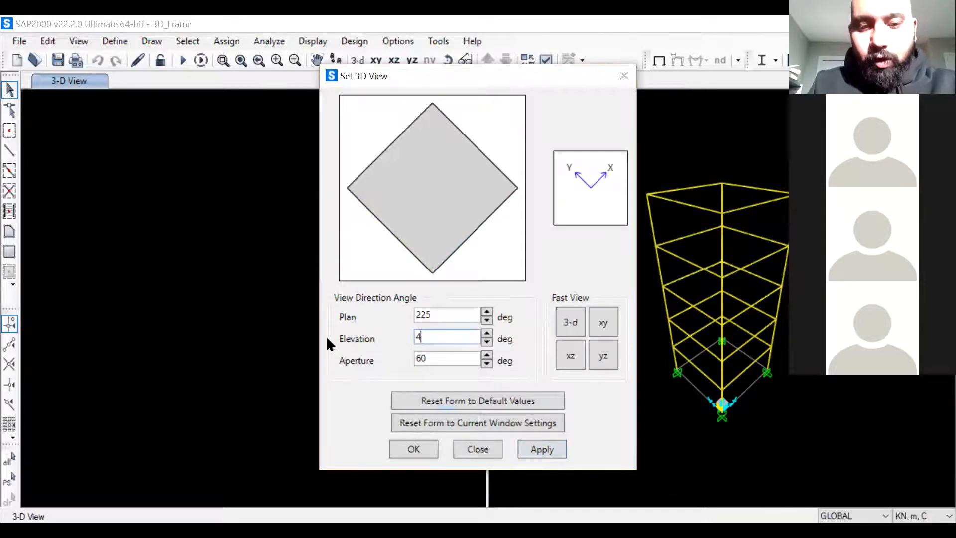
pyautogui.click(547, 451)
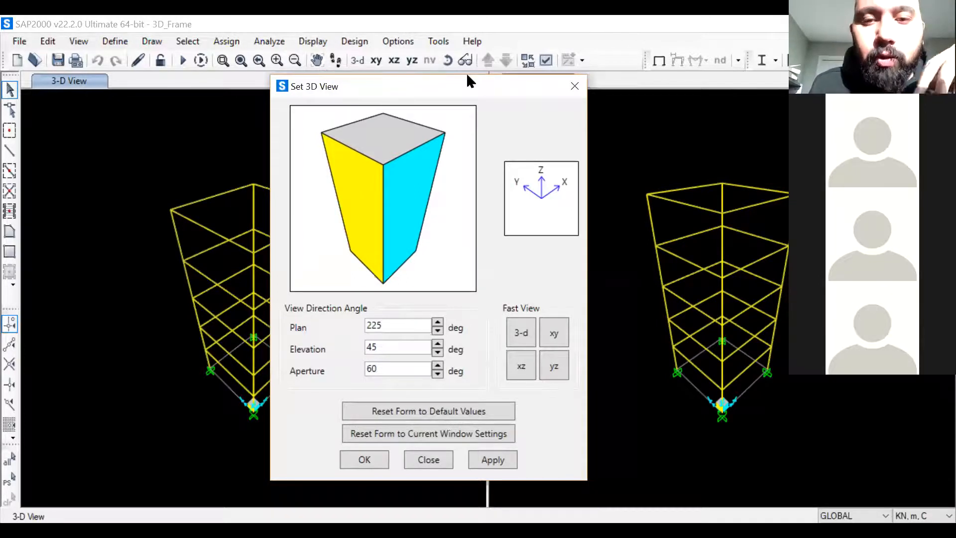
pyautogui.click(574, 86)
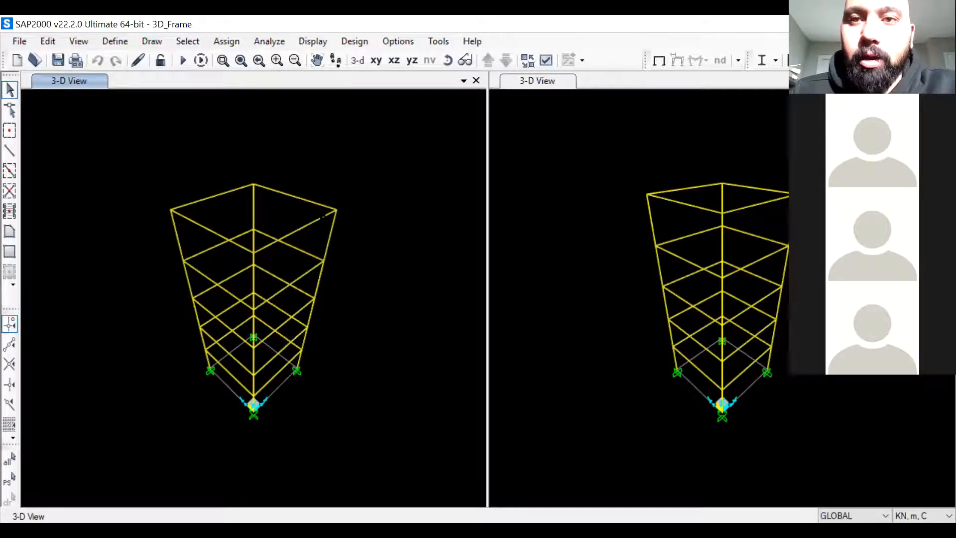
# Step: Open the load cases to run and examine the run action of the DEAD, MODAL, CASE1 and CASE2 cases
pyautogui.click(183, 61)
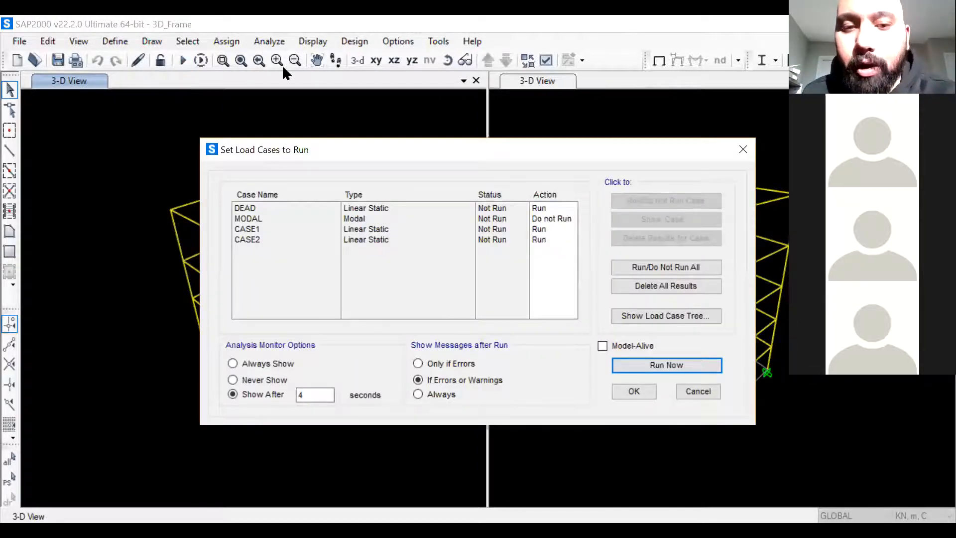
pyautogui.moveTo(446, 148); pyautogui.dragTo(448, 167)
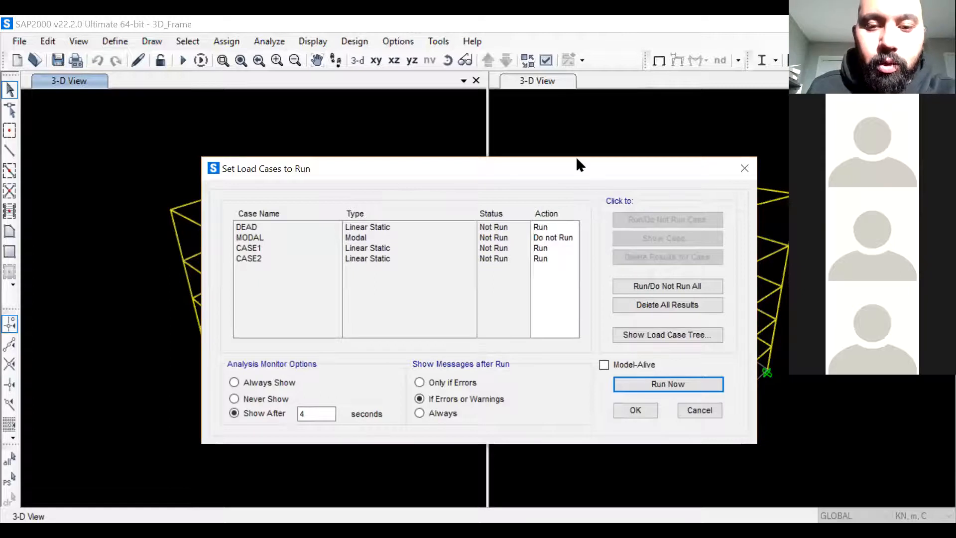
pyautogui.click(552, 237)
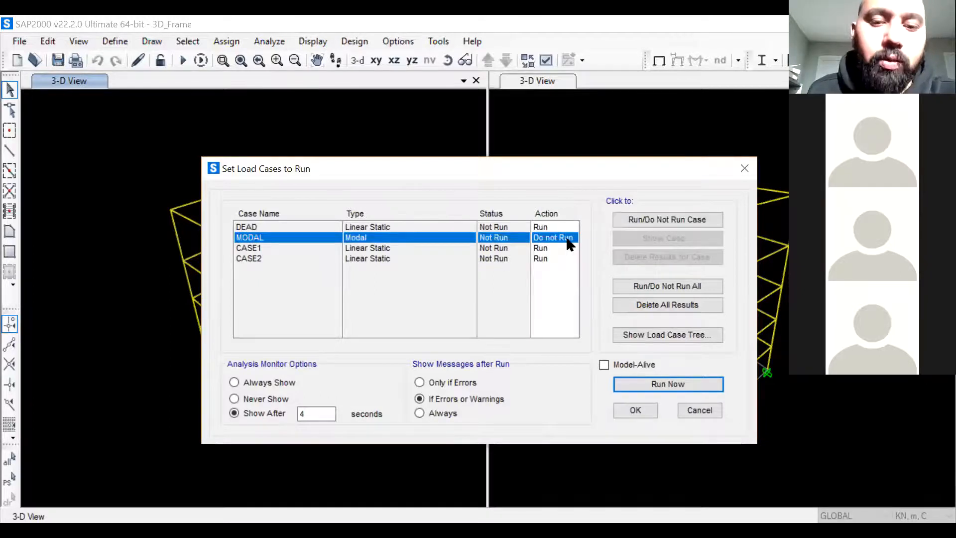
pyautogui.click(539, 228)
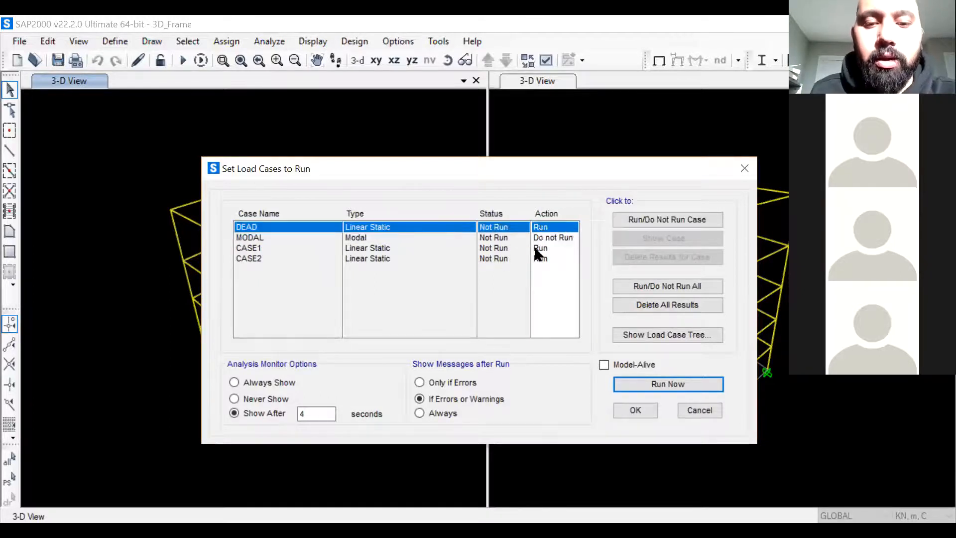
pyautogui.click(536, 249)
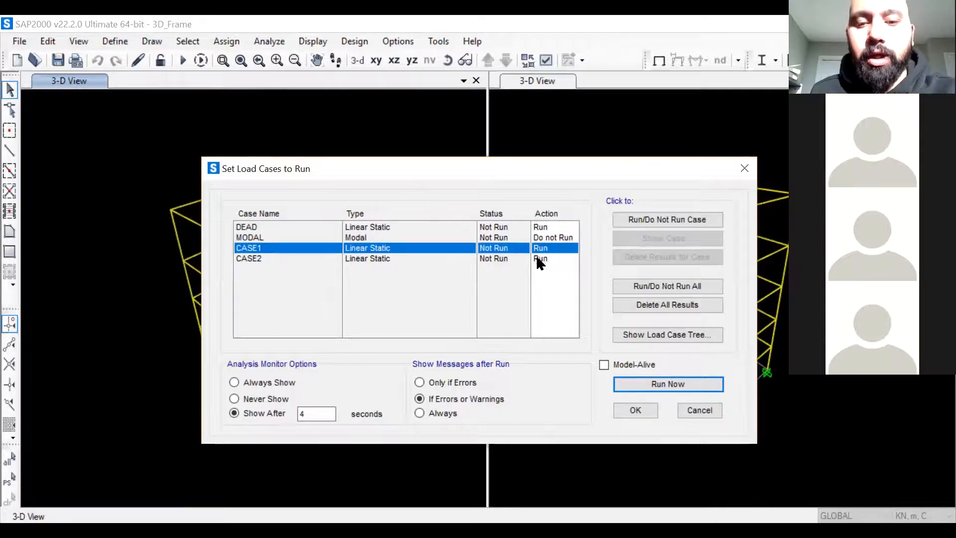
pyautogui.click(538, 258)
pyautogui.click(540, 249)
pyautogui.click(539, 257)
pyautogui.click(539, 249)
# Step: Set the CASE2 load case to Do Not Run, then set it back to Run
pyautogui.click(540, 258)
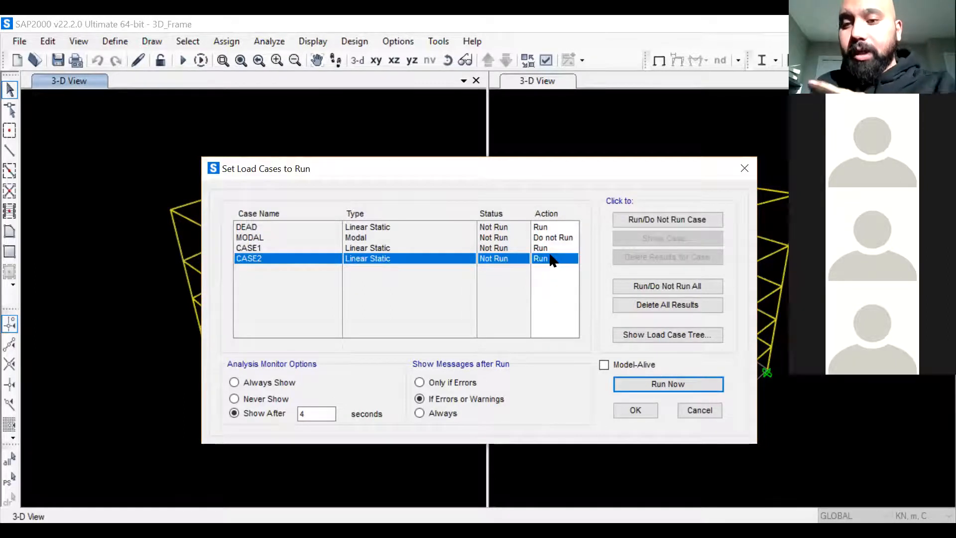
pyautogui.click(667, 218)
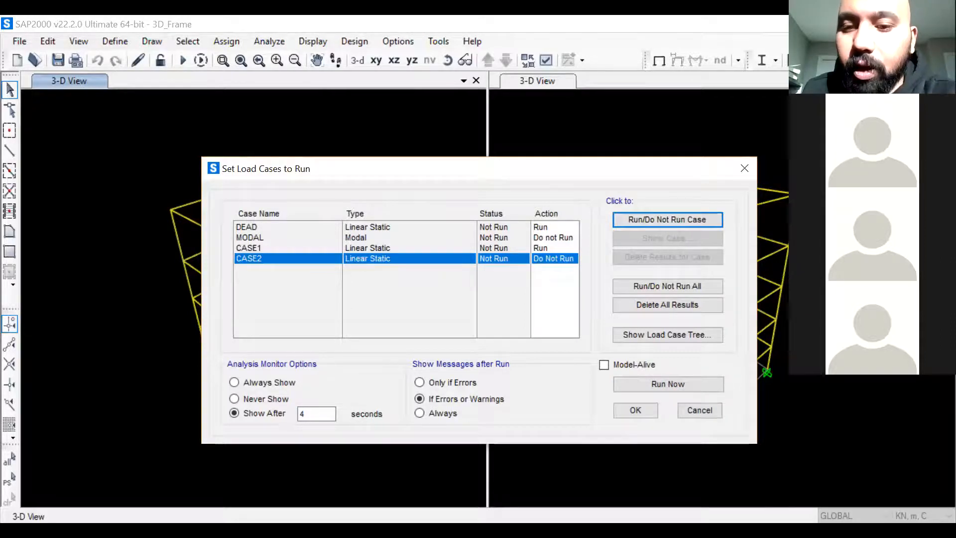
pyautogui.click(696, 217)
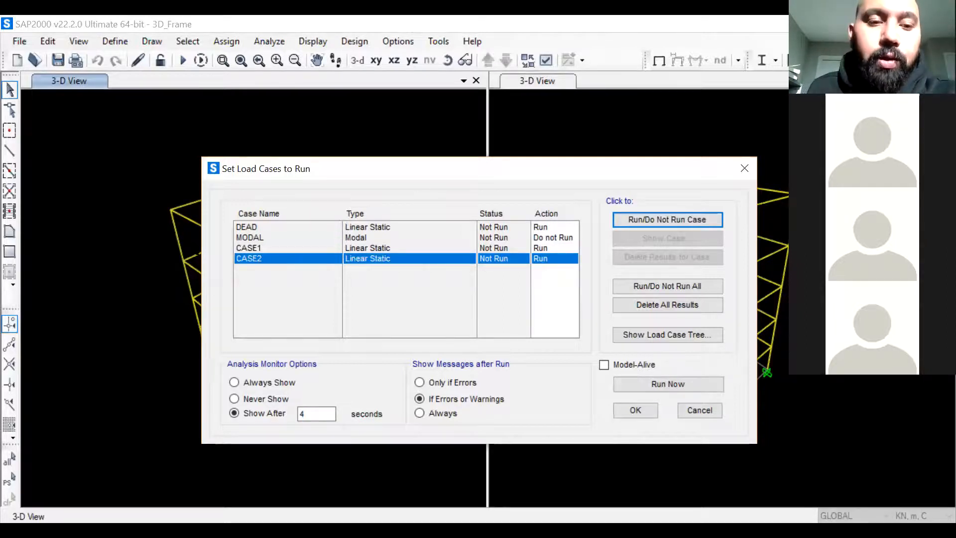
# Step: Accept DEAD, CASE1 and CASE2 as the load cases to run and run the analysis
pyautogui.click(245, 227)
pyautogui.click(249, 248)
pyautogui.click(259, 257)
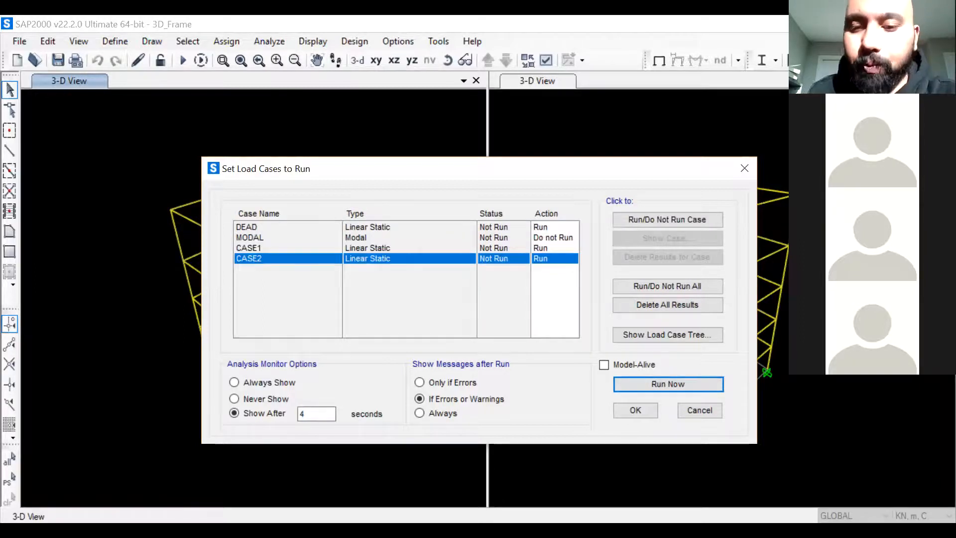
pyautogui.click(638, 404)
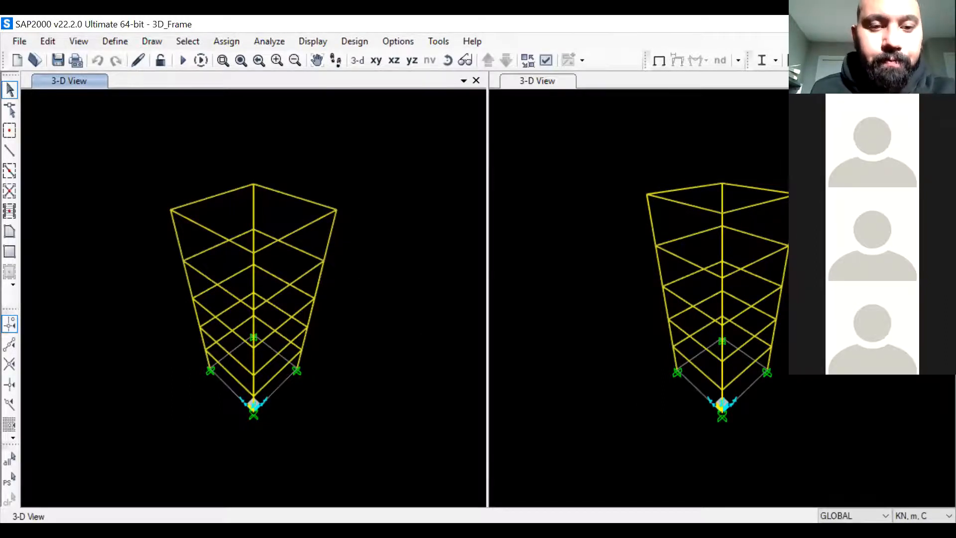
pyautogui.click(180, 57)
pyautogui.click(657, 366)
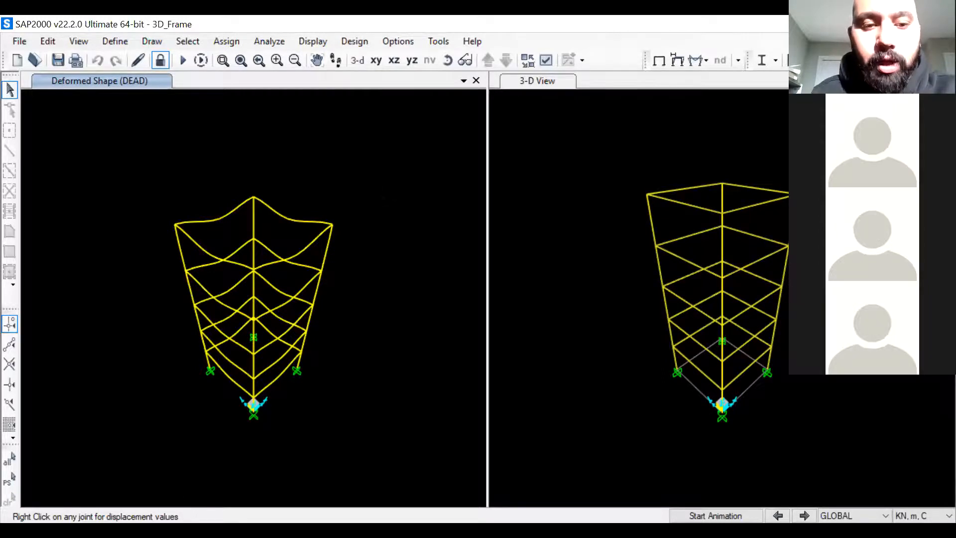
# Step: Display the deformed shape for load case CASE1 in the active window and close the deformed shape settings
pyautogui.click(677, 61)
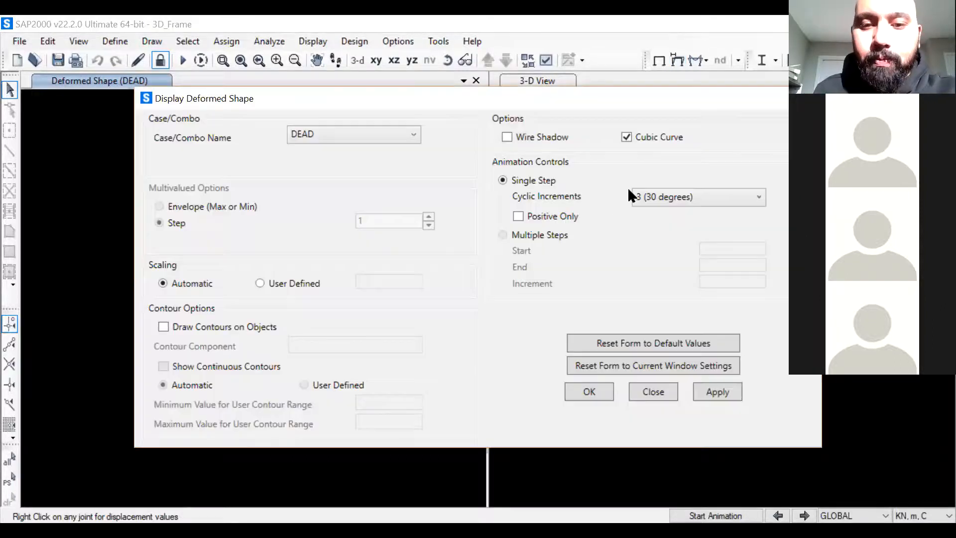
pyautogui.click(146, 98)
pyautogui.click(478, 269)
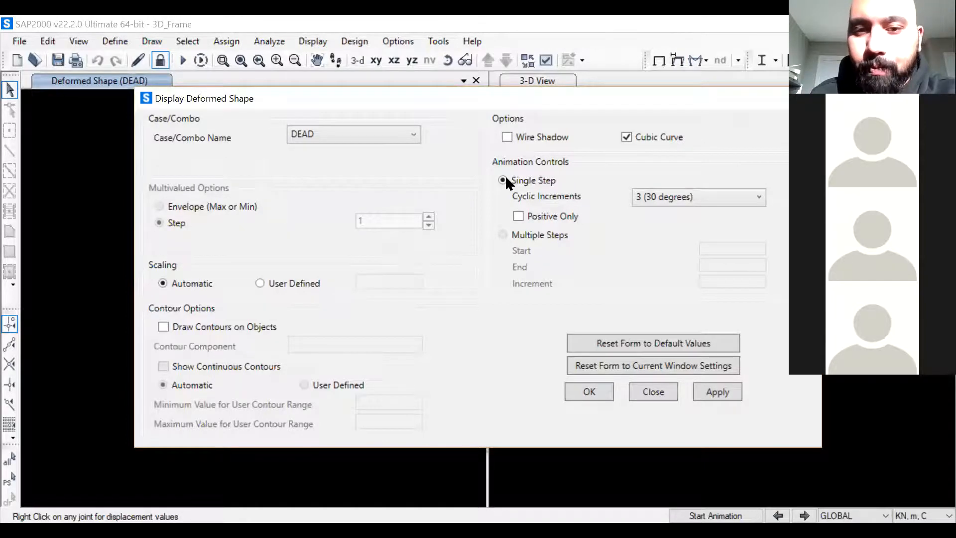
pyautogui.click(341, 136)
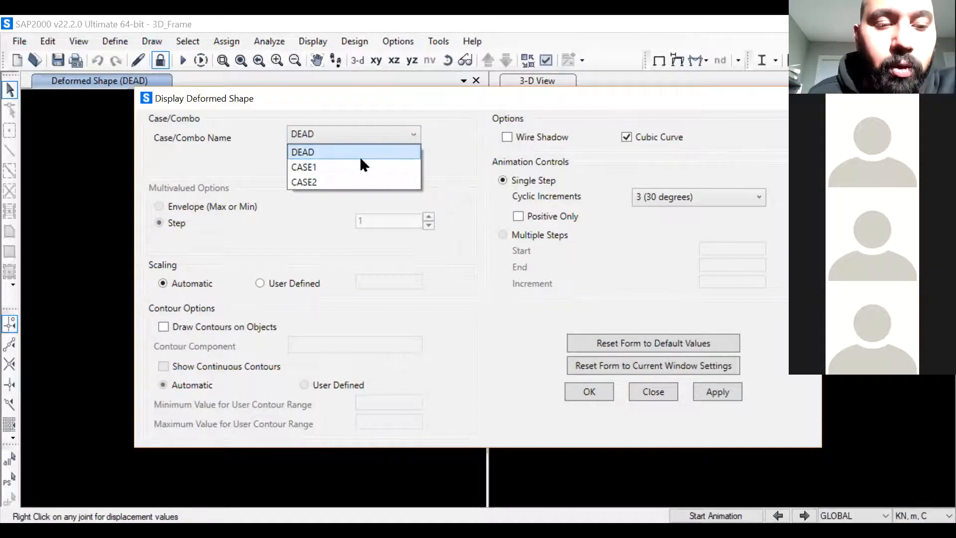
pyautogui.click(360, 166)
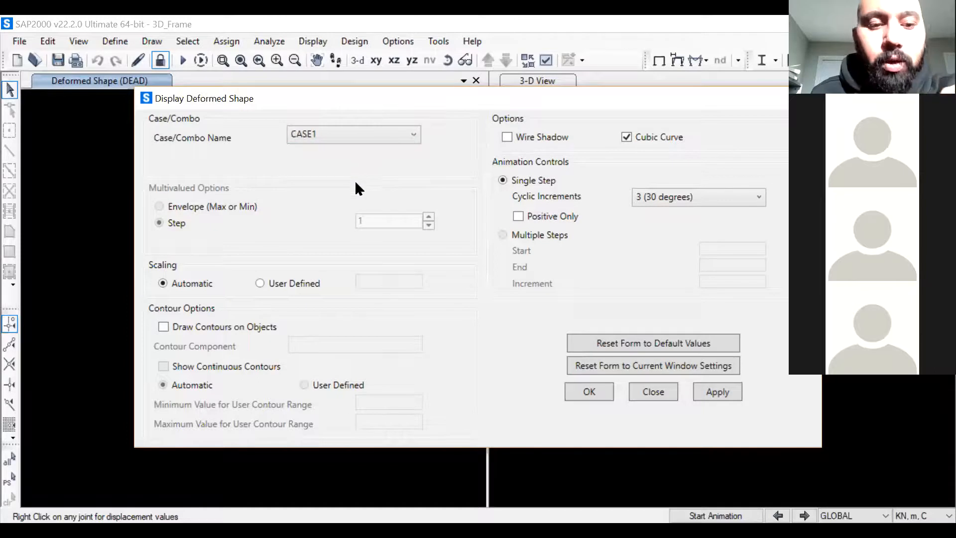
pyautogui.click(709, 393)
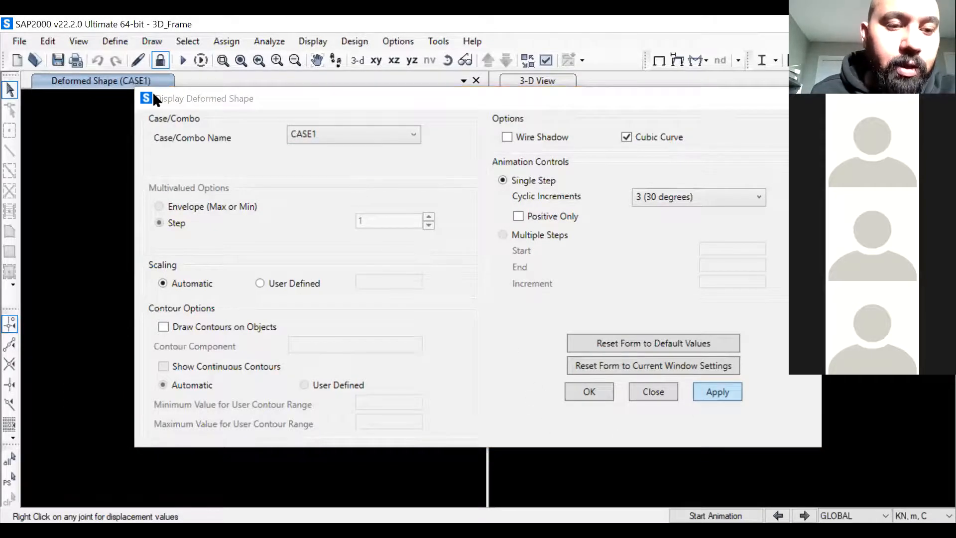
pyautogui.moveTo(303, 98); pyautogui.dragTo(571, 135)
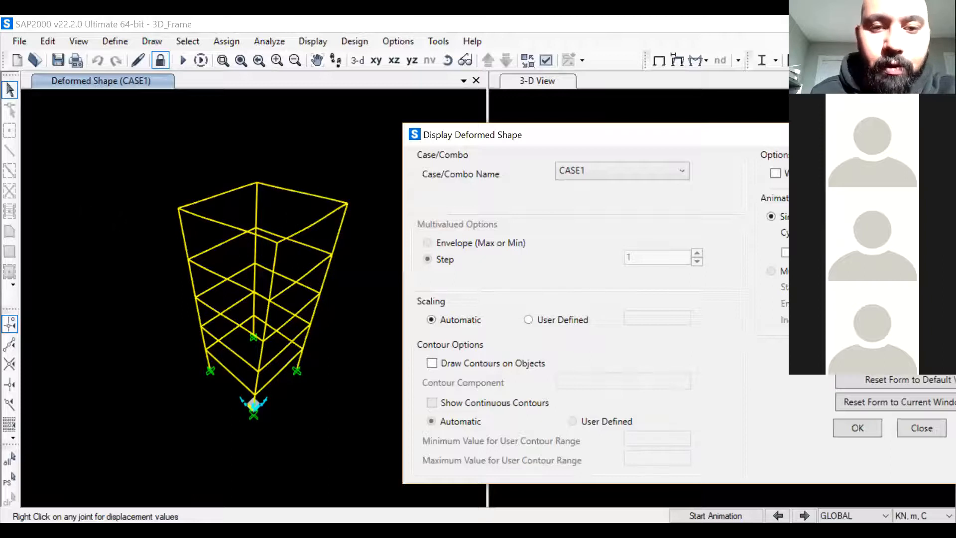
pyautogui.moveTo(468, 140); pyautogui.dragTo(144, 181)
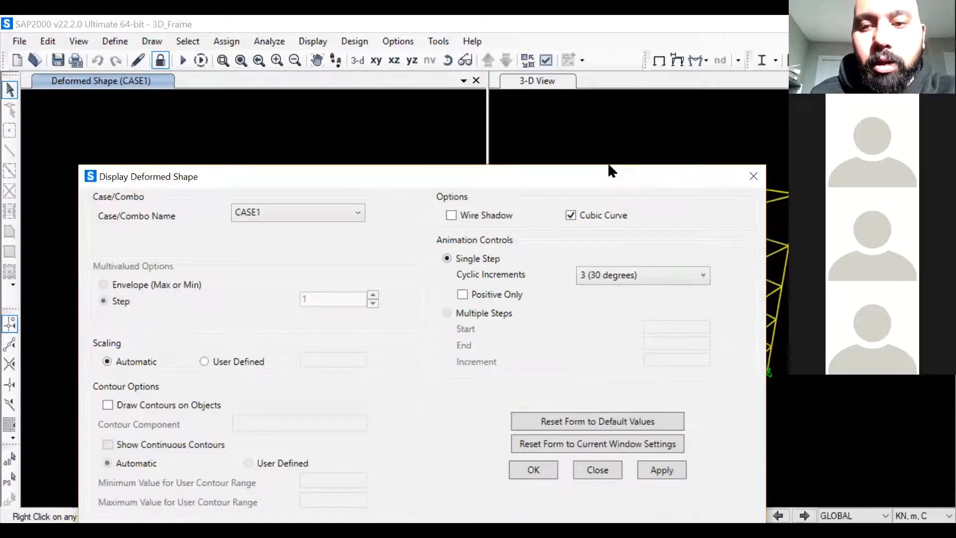
pyautogui.click(753, 176)
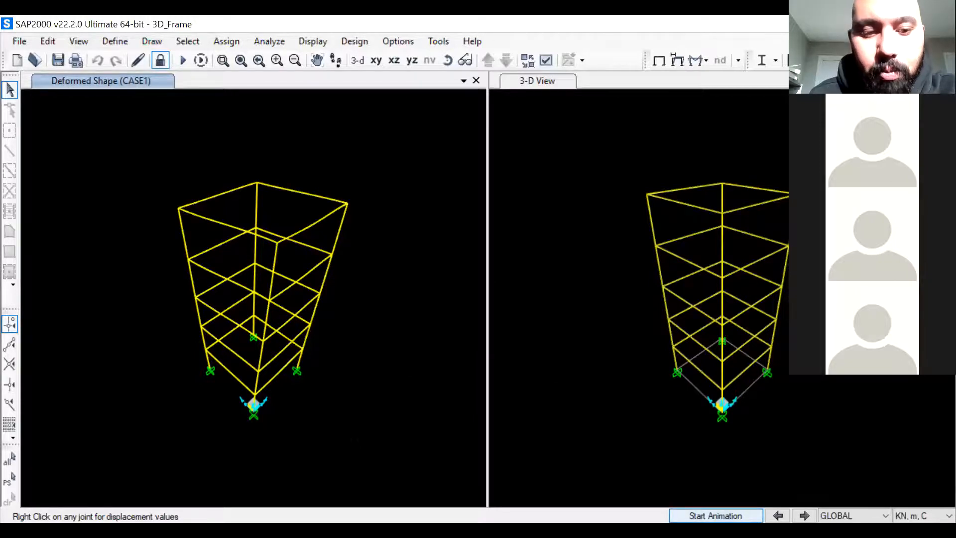
# Step: Animate the CASE1 deformed shape, then stop the animation
pyautogui.click(716, 515)
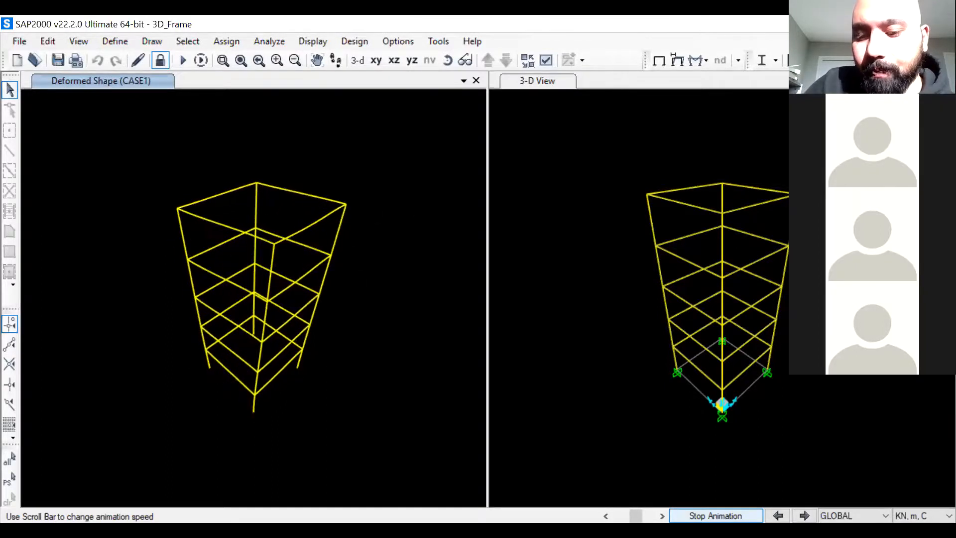
pyautogui.click(715, 516)
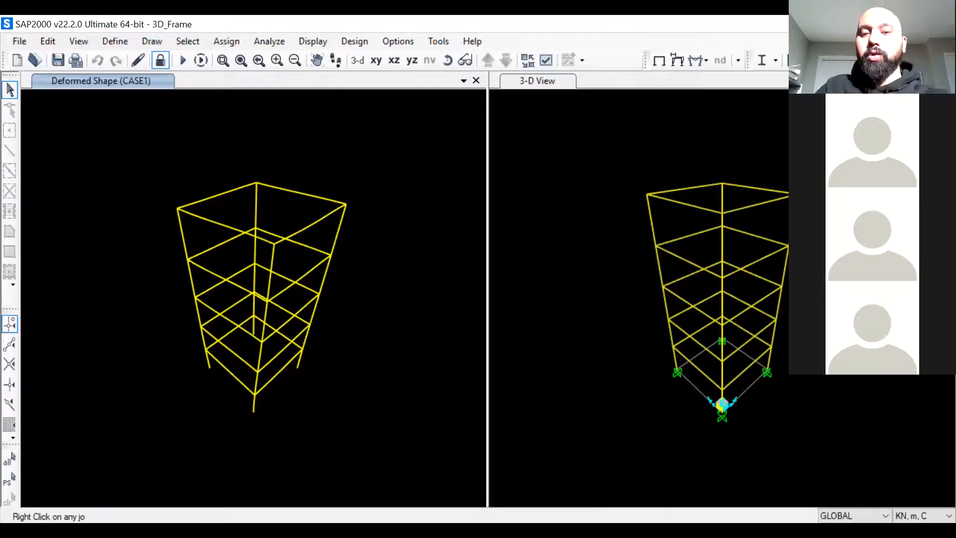
# Step: Display the frame span loading forces for load pattern CASE1 in the undeformed 3-D view window, including joint loads and loading values
pyautogui.click(684, 237)
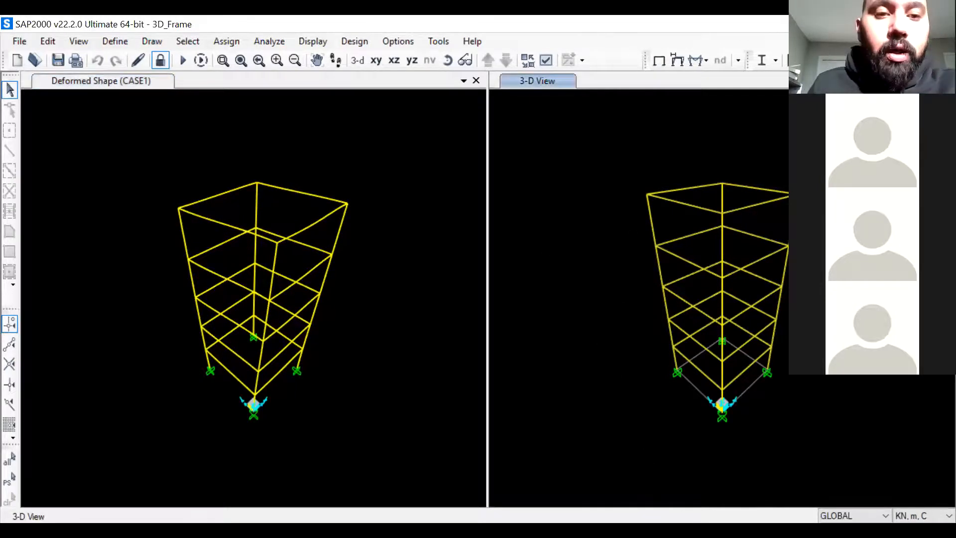
pyautogui.click(307, 41)
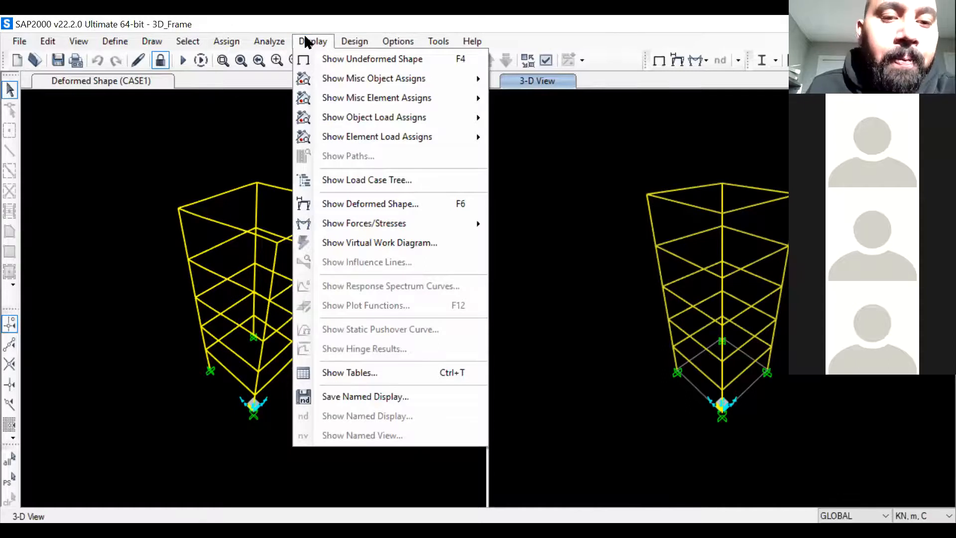
pyautogui.moveTo(390, 120)
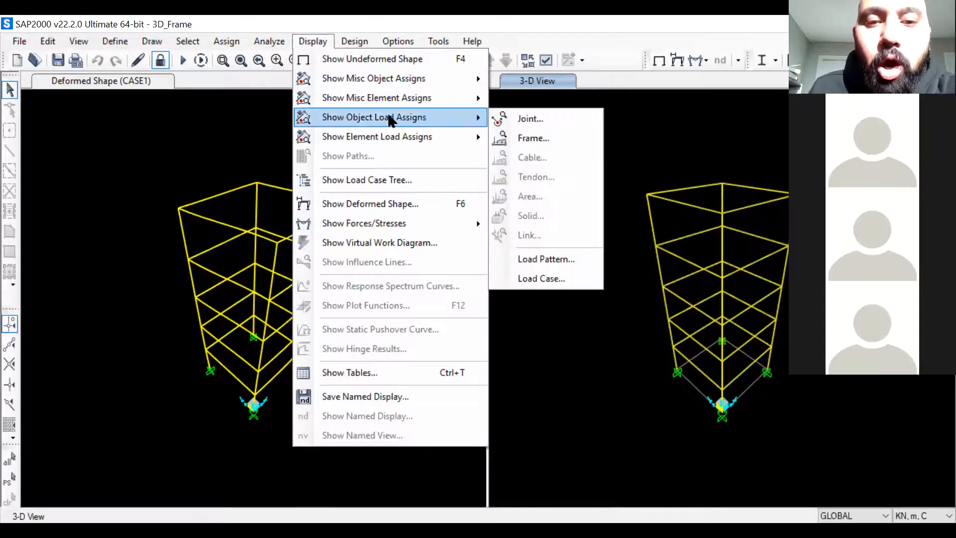
pyautogui.click(548, 134)
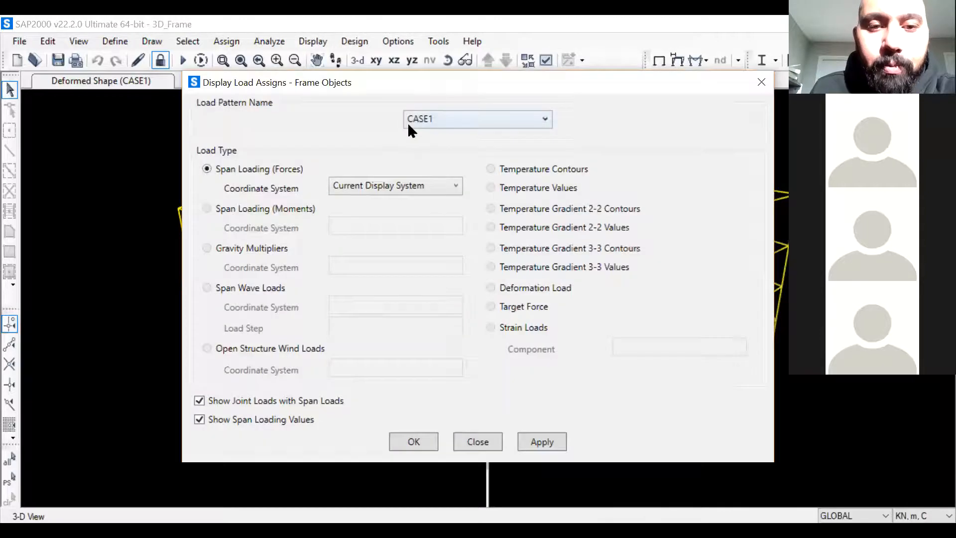
pyautogui.click(443, 124)
pyautogui.click(449, 135)
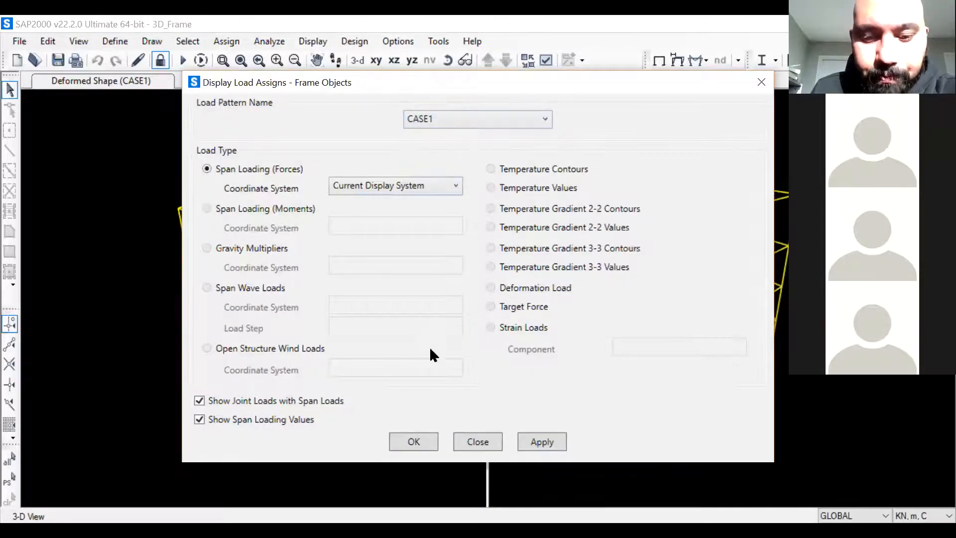
pyautogui.click(552, 441)
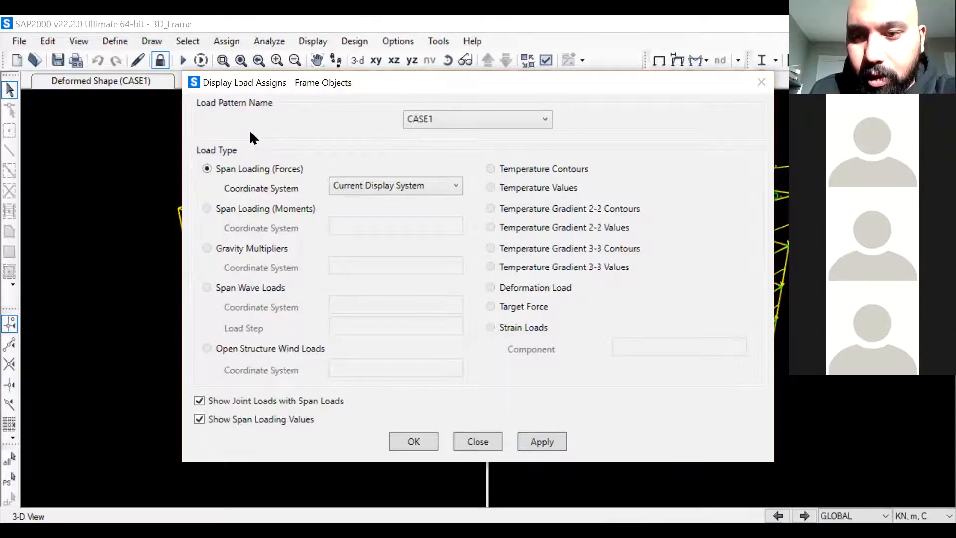
pyautogui.press('Escape')
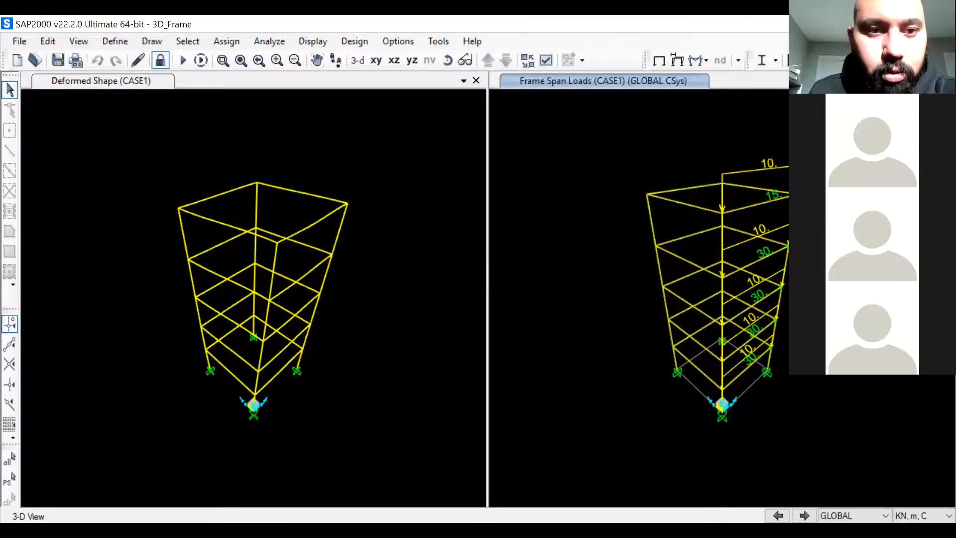
pyautogui.moveTo(760, 310); pyautogui.dragTo(685, 288, button='middle')
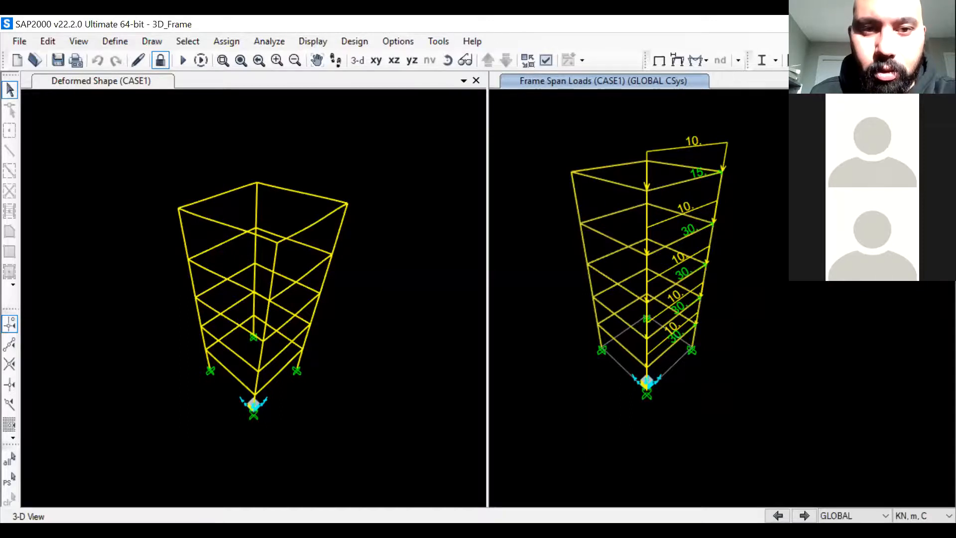
# Step: Display the joint load forces with values for load pattern CASE1 and examine them from the roof down to the base
pyautogui.click(355, 43)
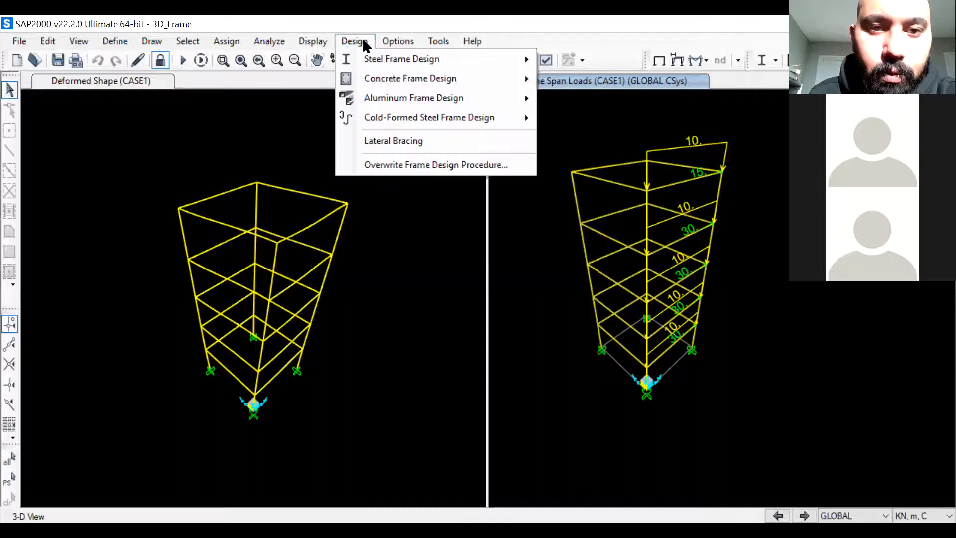
pyautogui.moveTo(298, 43)
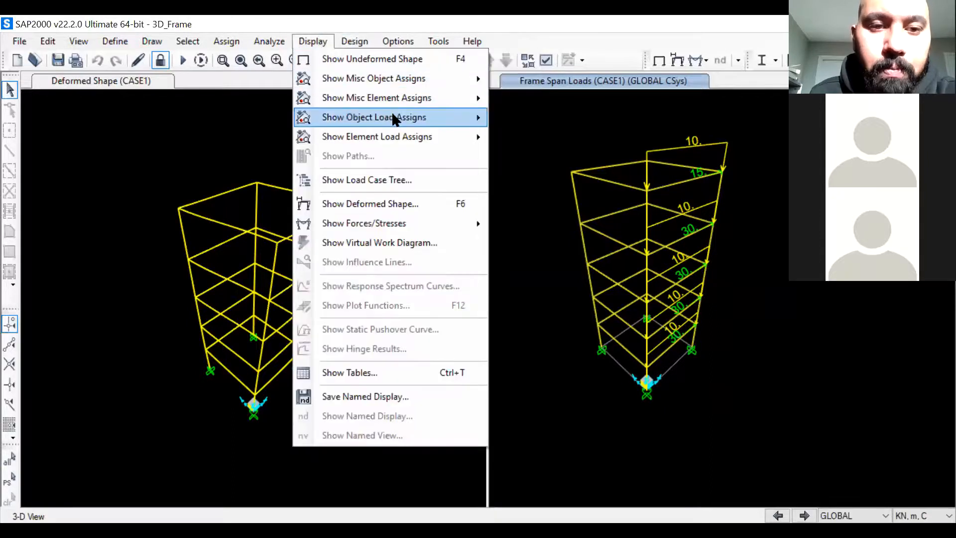
pyautogui.moveTo(392, 114)
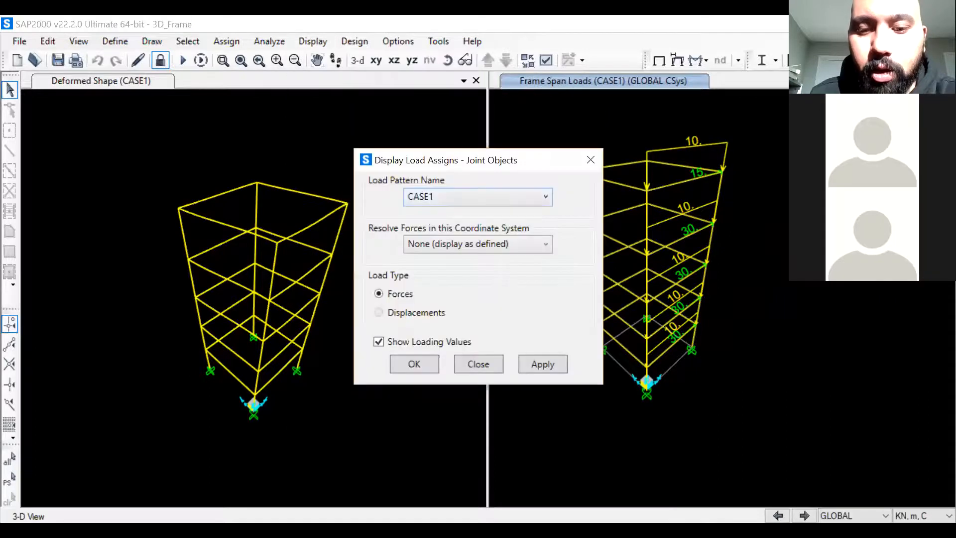
pyautogui.click(543, 364)
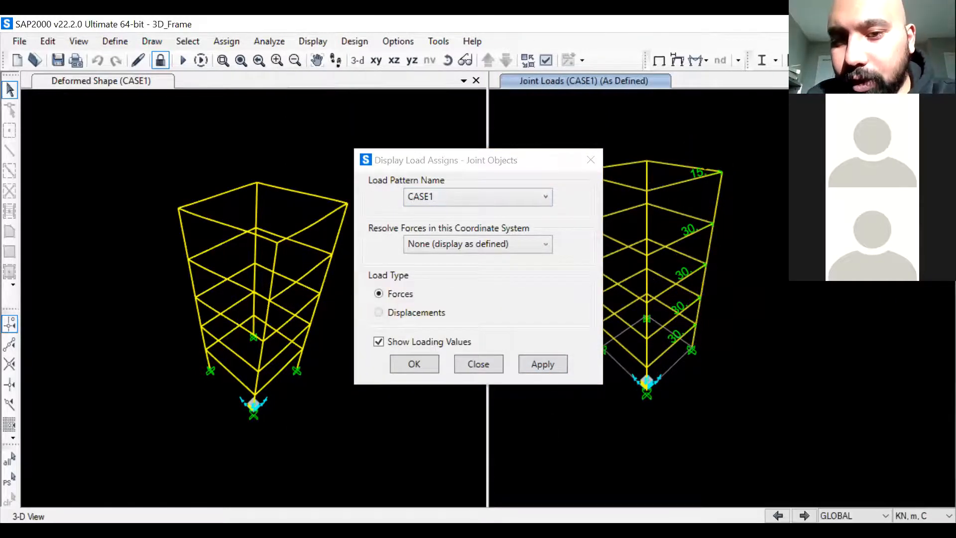
pyautogui.click(475, 364)
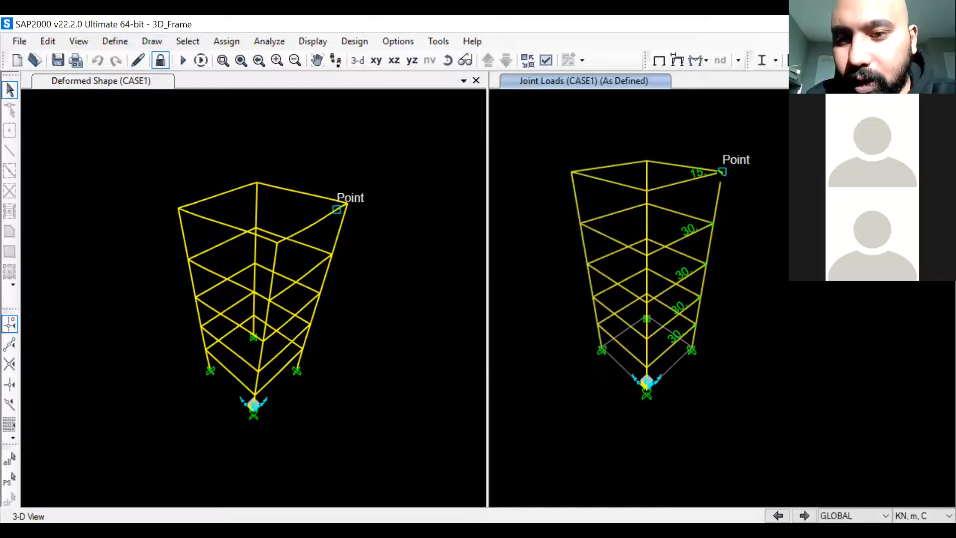
pyautogui.scroll(3, 721, 171)
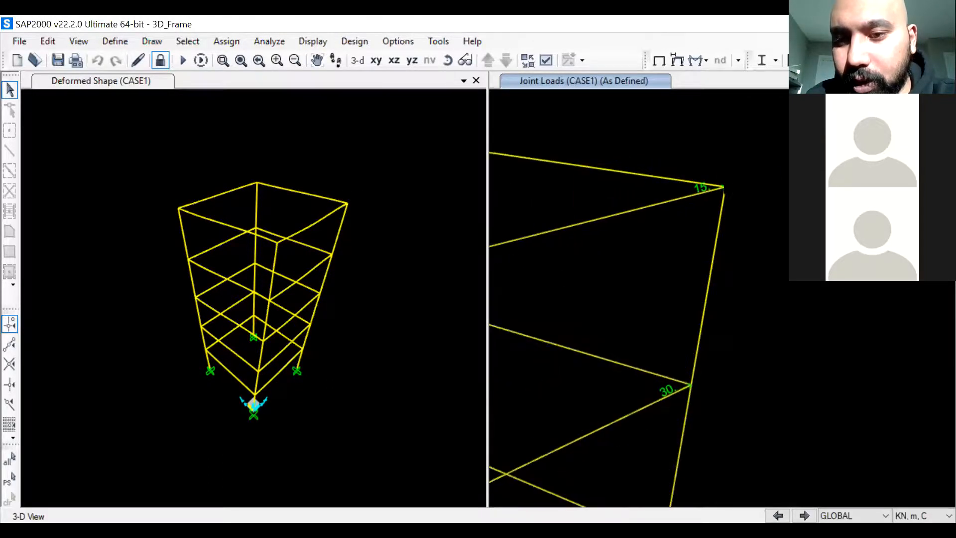
pyautogui.moveTo(689, 401)
pyautogui.mouseDown(button='middle')
pyautogui.moveTo(705, 342)
pyautogui.moveTo(694, 409)
pyautogui.mouseUp(button='middle')
pyautogui.scroll(-3, 724, 214)
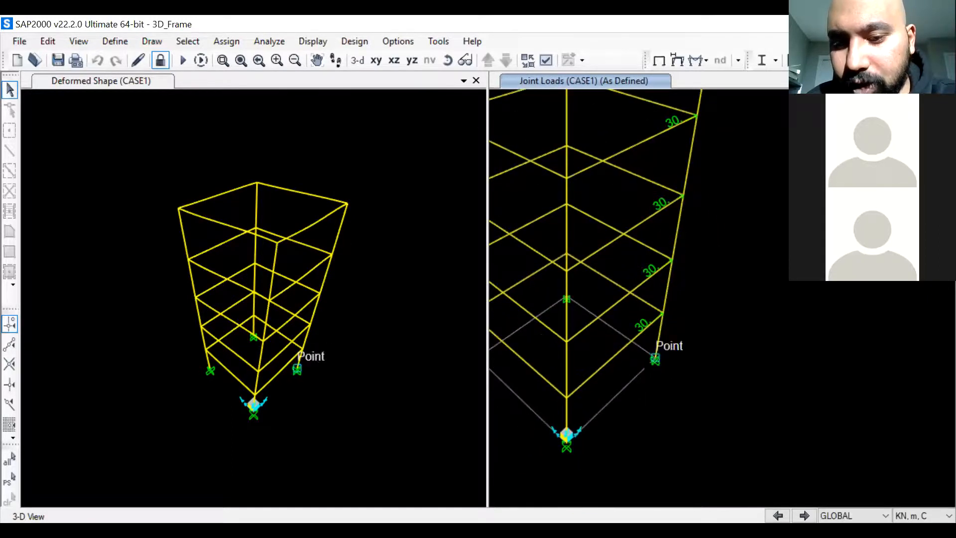
pyautogui.moveTo(662, 319); pyautogui.dragTo(668, 386, button='middle')
pyautogui.moveTo(704, 169); pyautogui.dragTo(697, 233, button='middle')
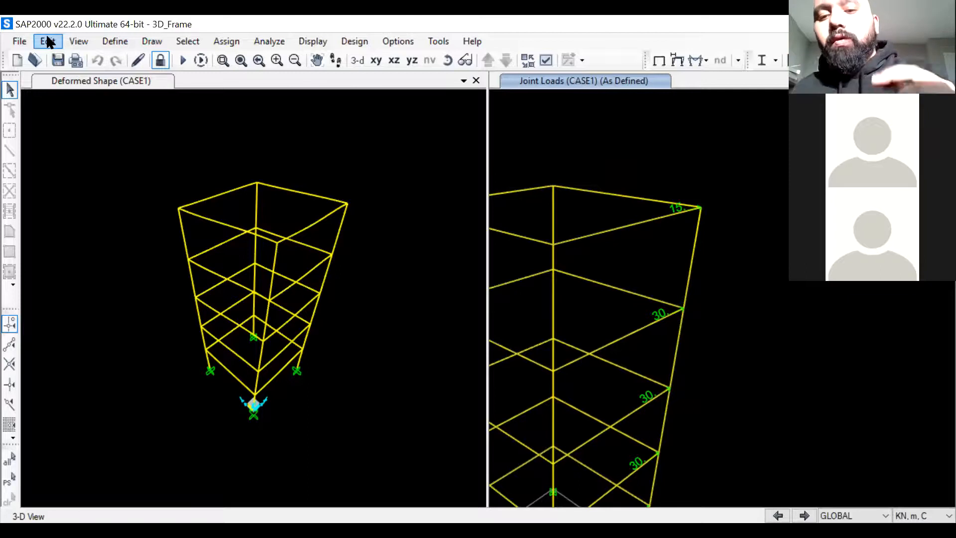
pyautogui.moveTo(642, 273); pyautogui.dragTo(643, 257, button='middle')
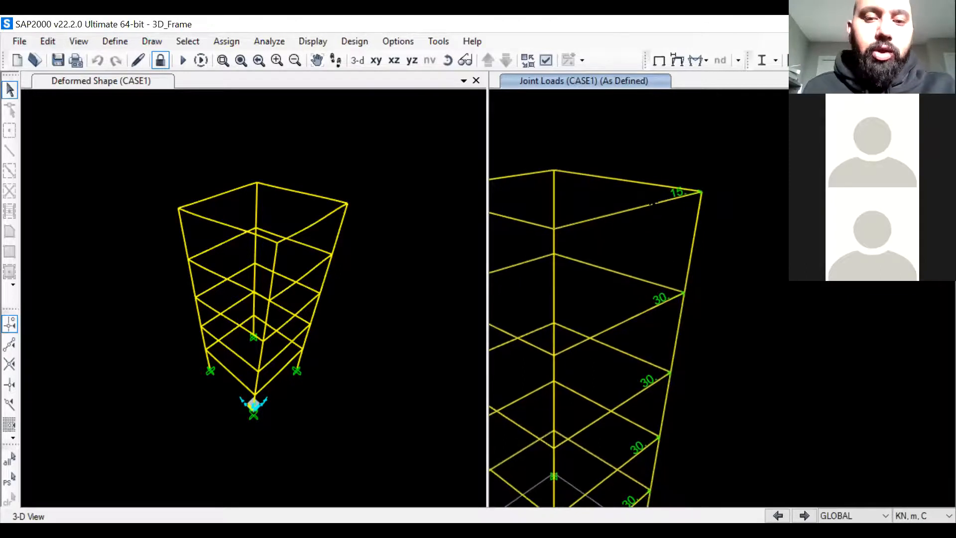
# Step: Turn on joint labels in the display options for the joint loads window and inspect the labelled frame
pyautogui.click(46, 40)
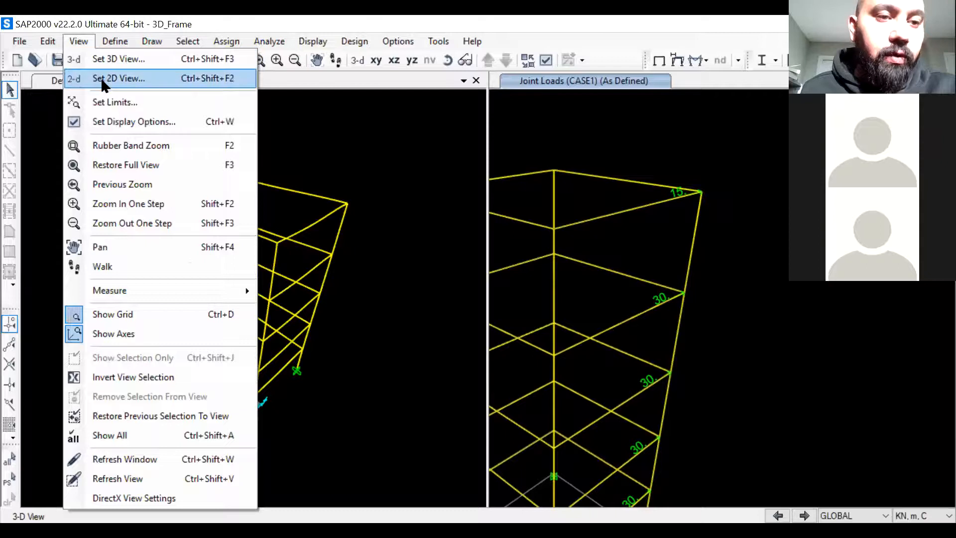
pyautogui.click(111, 122)
pyautogui.moveTo(452, 56); pyautogui.dragTo(427, 116)
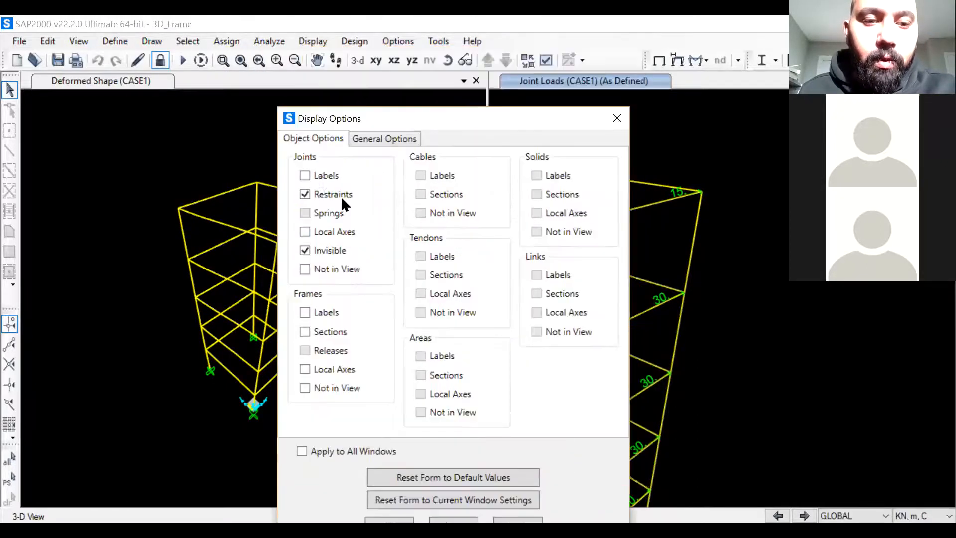
pyautogui.click(329, 176)
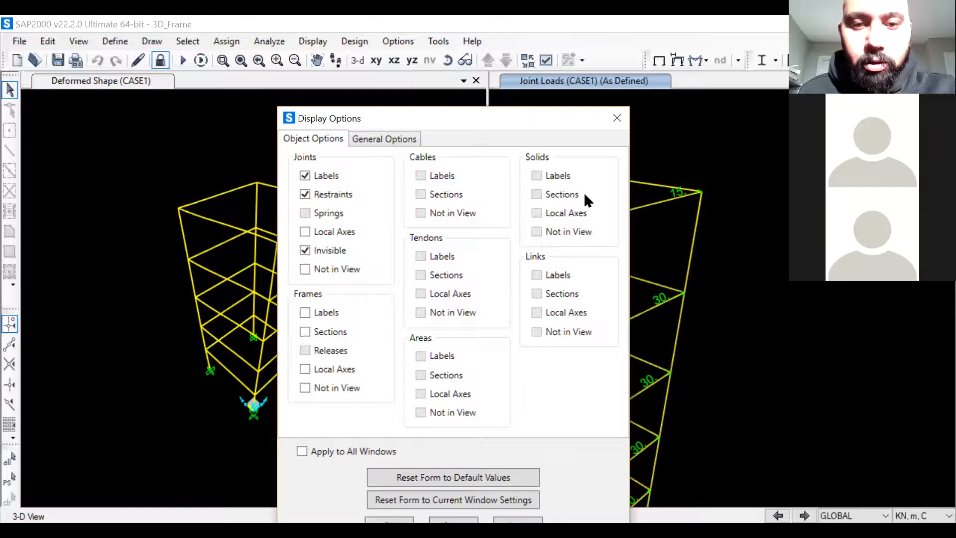
pyautogui.click(420, 55)
pyautogui.moveTo(507, 116); pyautogui.dragTo(425, 61)
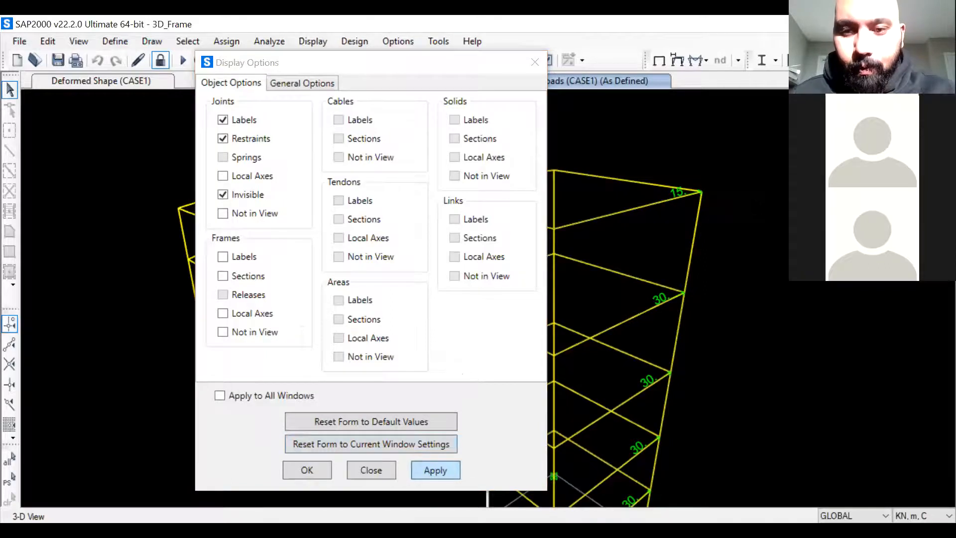
pyautogui.click(435, 470)
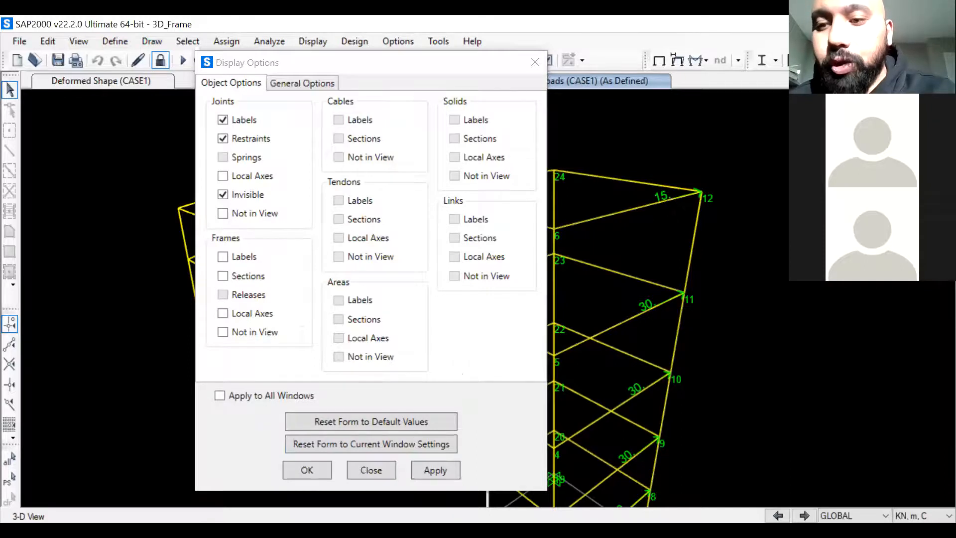
pyautogui.moveTo(693, 244); pyautogui.dragTo(711, 114, button='middle')
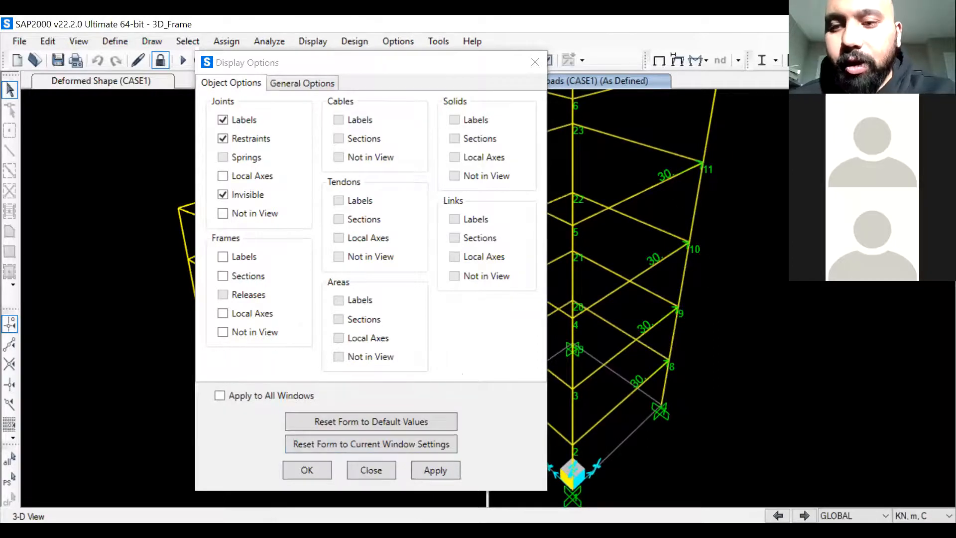
pyautogui.moveTo(682, 240); pyautogui.dragTo(702, 162, button='middle')
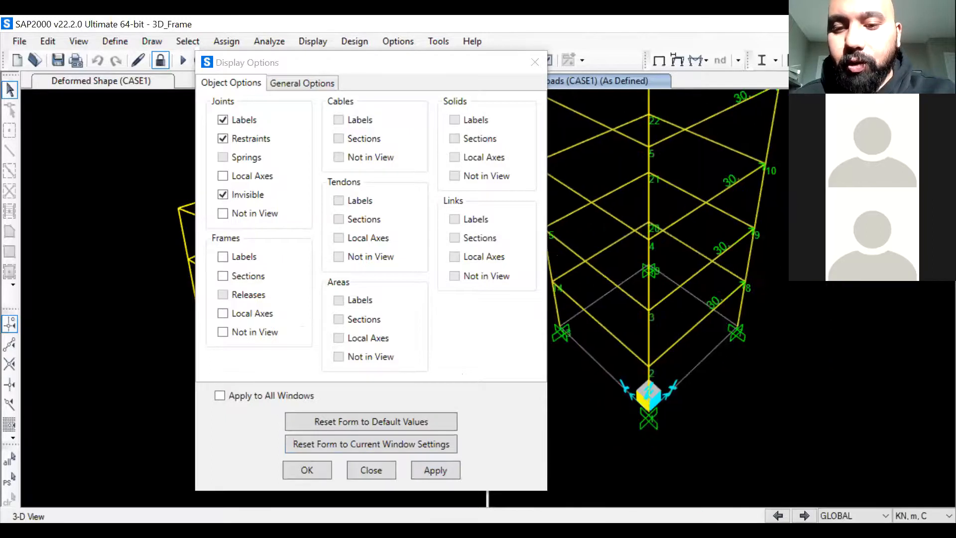
pyautogui.click(307, 470)
pyautogui.moveTo(657, 267); pyautogui.dragTo(642, 374, button='middle')
pyautogui.moveTo(658, 242); pyautogui.dragTo(649, 283, button='middle')
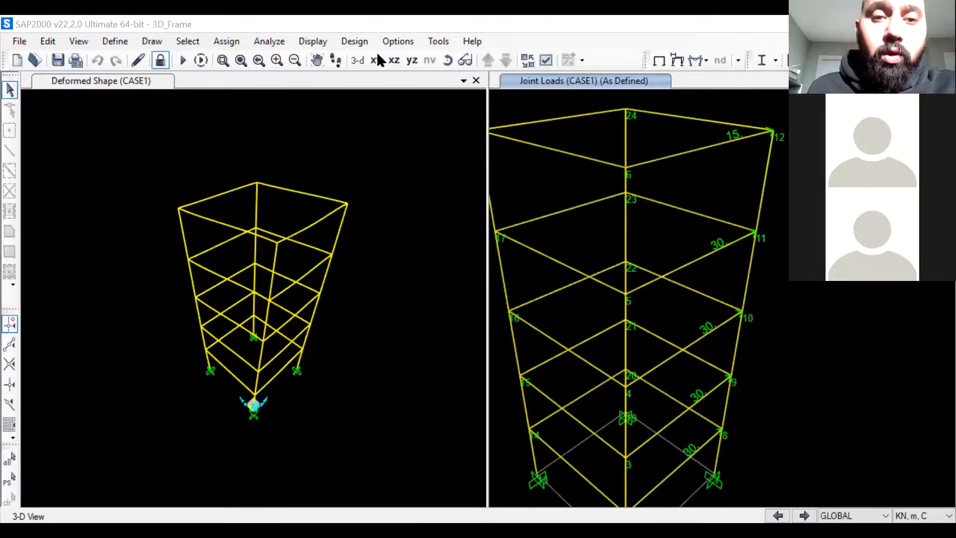
# Step: Display the frame span loading forces for load pattern CASE2 in the same window and view them over the whole frame
pyautogui.click(316, 43)
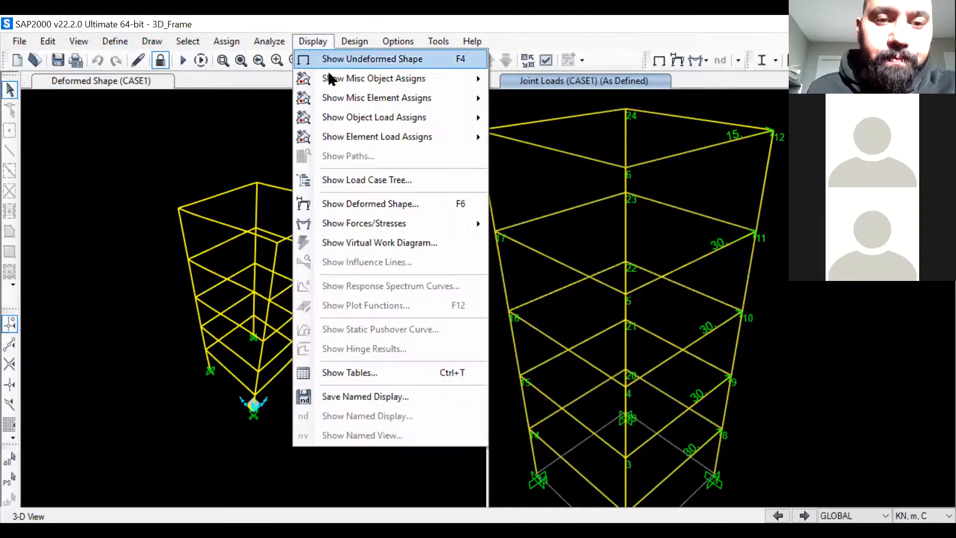
pyautogui.moveTo(348, 118)
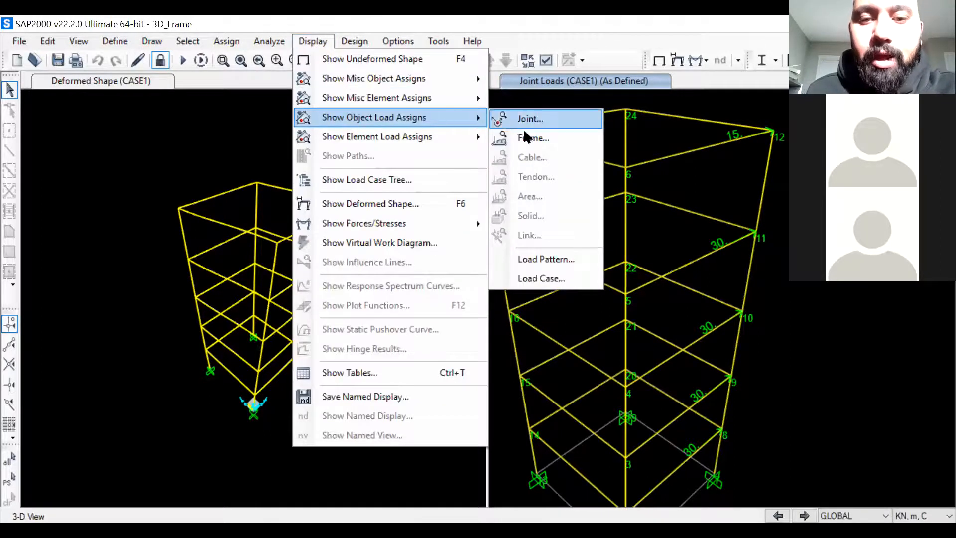
pyautogui.click(546, 141)
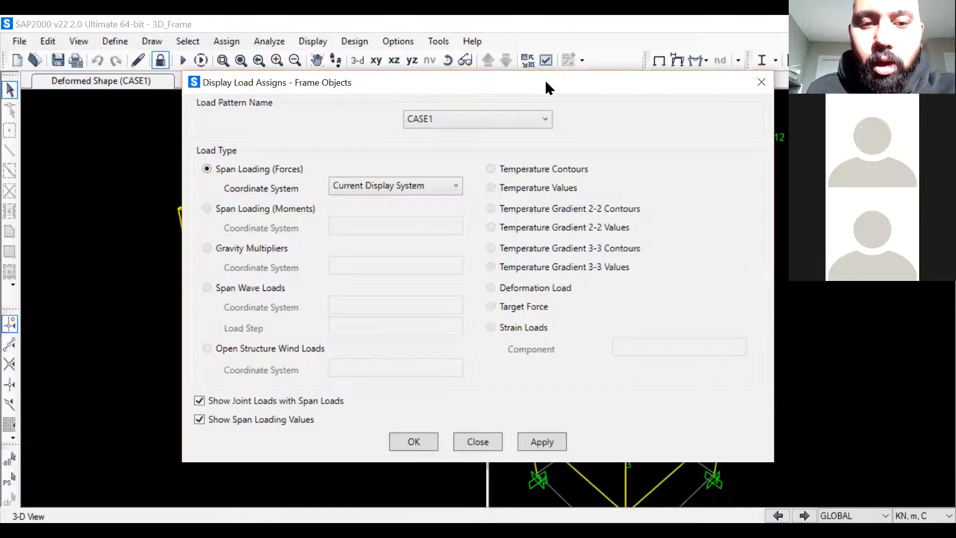
pyautogui.moveTo(546, 89); pyautogui.dragTo(546, 147)
pyautogui.click(490, 179)
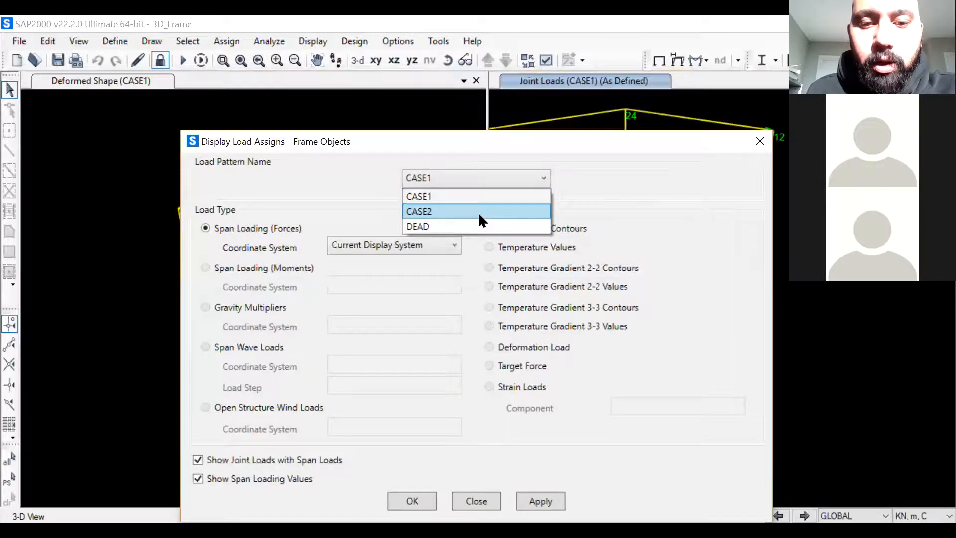
pyautogui.click(477, 212)
pyautogui.click(531, 500)
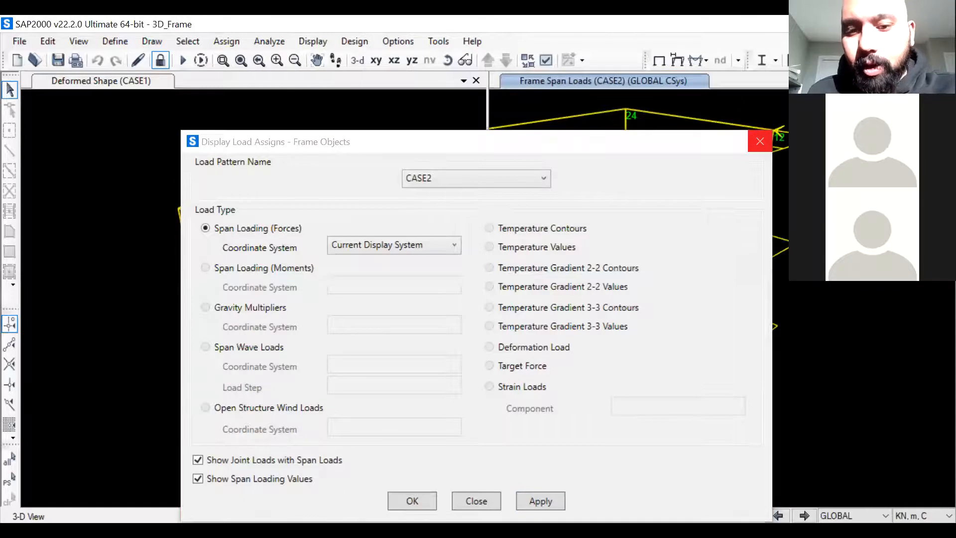
pyautogui.click(759, 141)
pyautogui.scroll(-3, 637, 269)
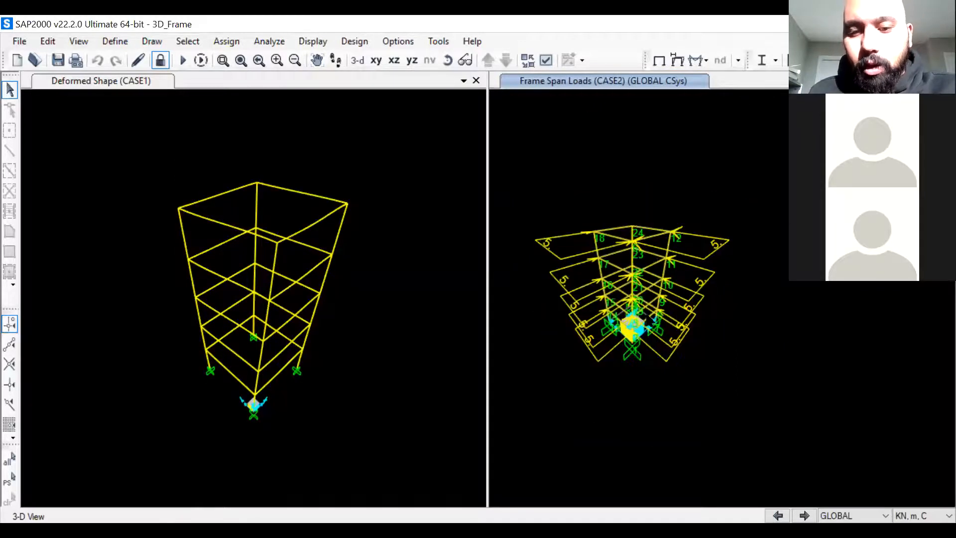
pyautogui.scroll(3, 665, 313)
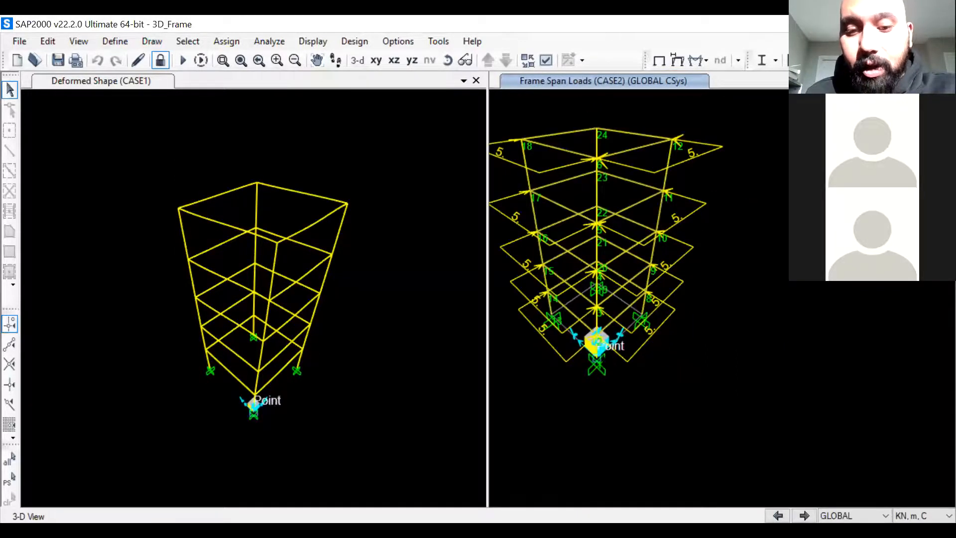
pyautogui.scroll(3, 635, 316)
pyautogui.scroll(-3, 633, 278)
pyautogui.scroll(-3, 639, 292)
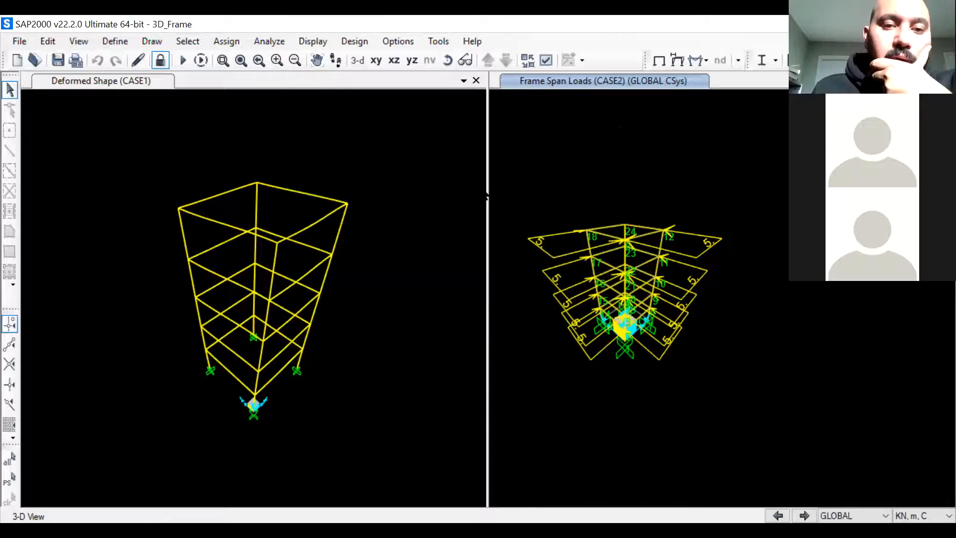
# Step: Make the view showing the CASE1 deformed shape the active one
pyautogui.click(482, 197)
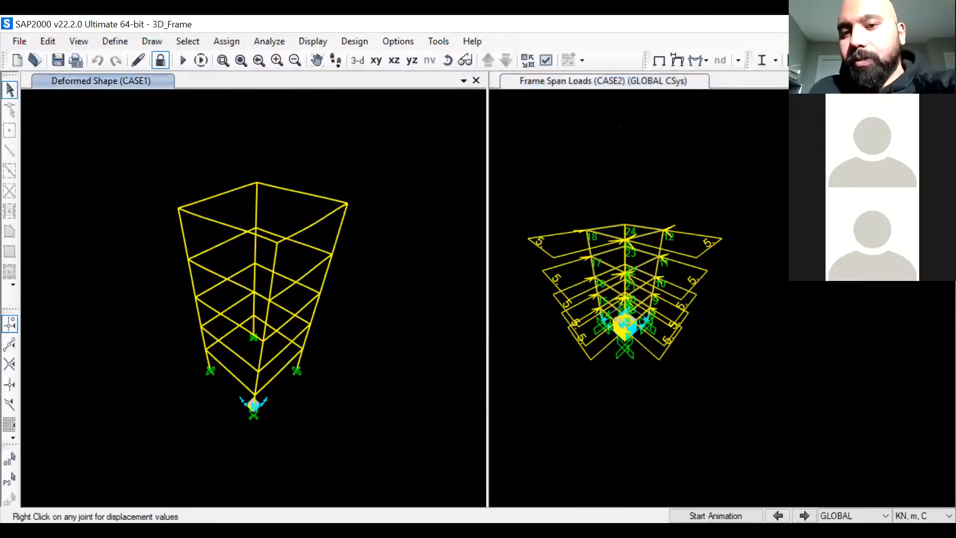
pyautogui.click(706, 58)
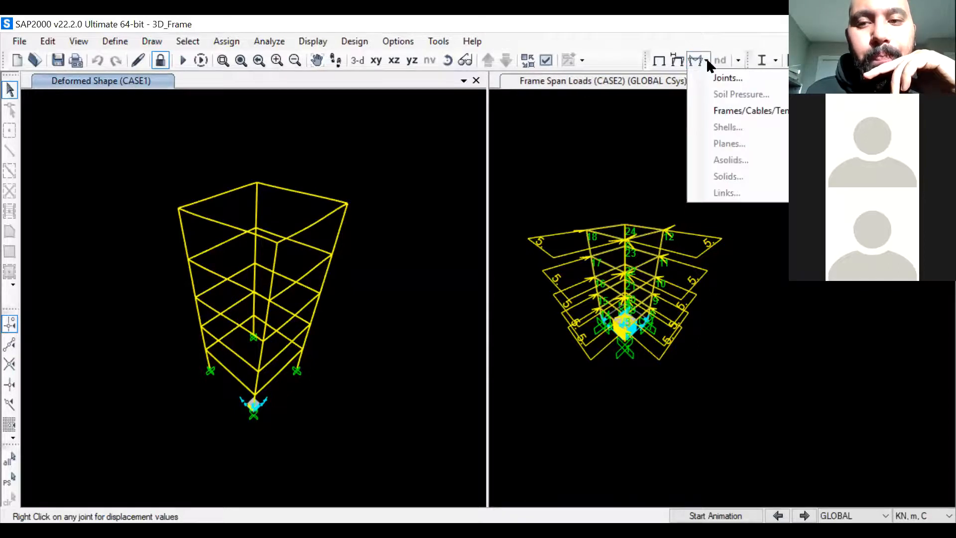
pyautogui.click(771, 111)
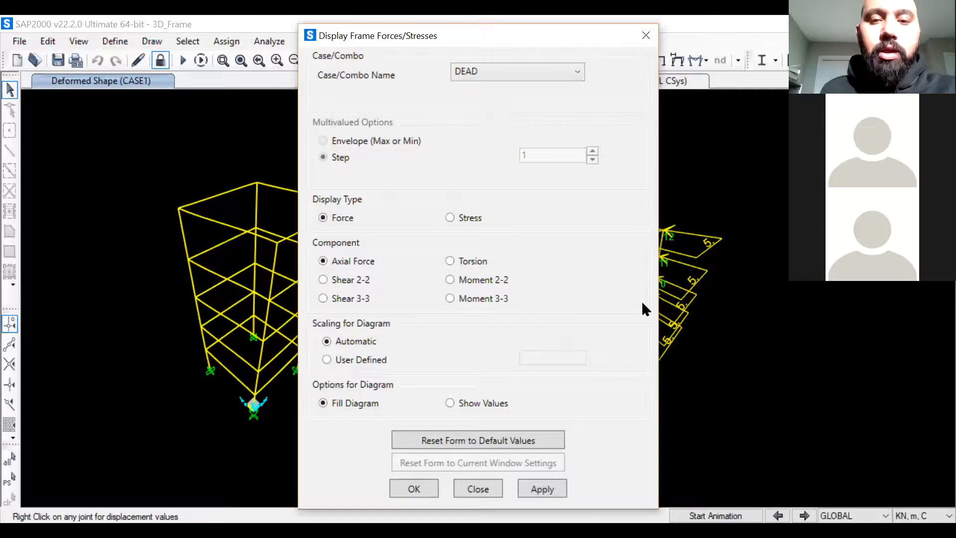
pyautogui.click(644, 33)
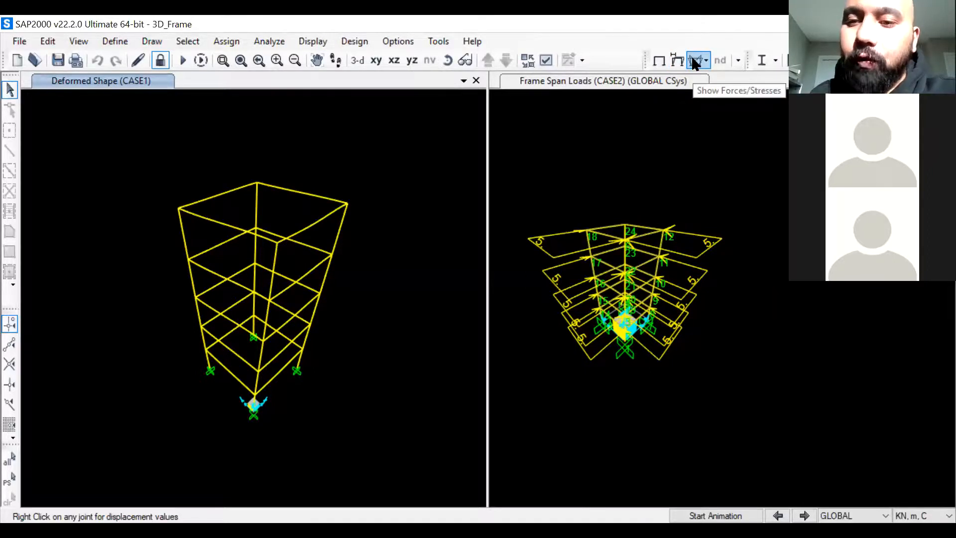
# Step: Display the filled axial force diagram for CASE2 on the frame elements, with automatic scaling
pyautogui.click(696, 61)
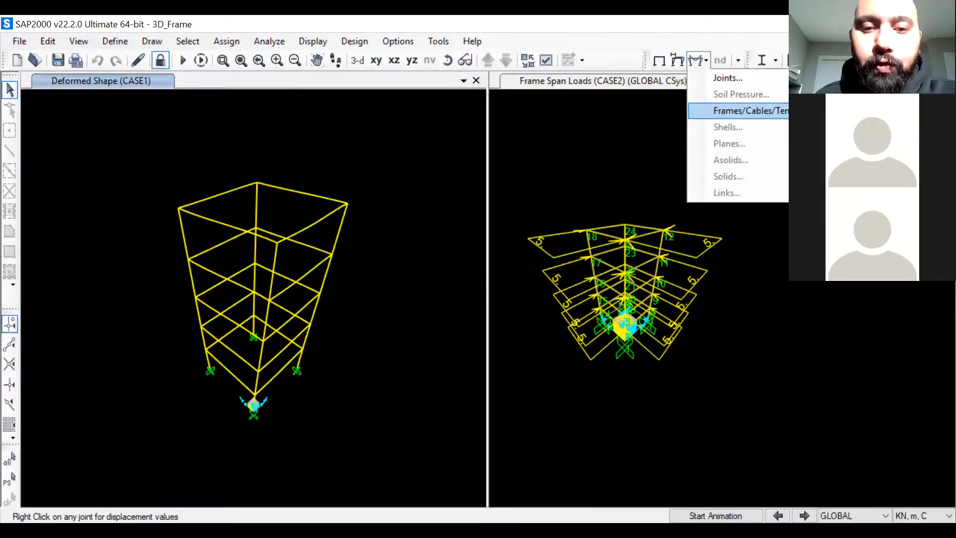
pyautogui.click(749, 111)
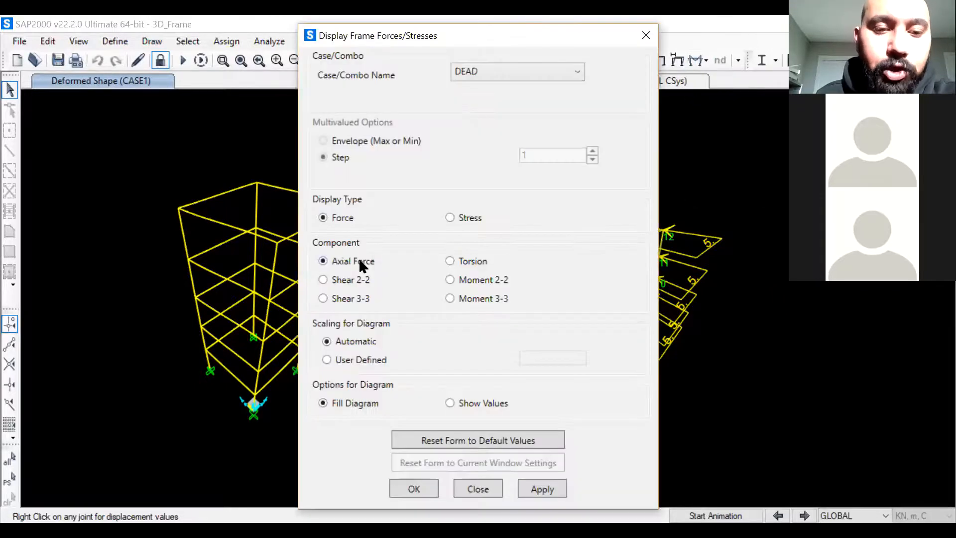
pyautogui.click(504, 74)
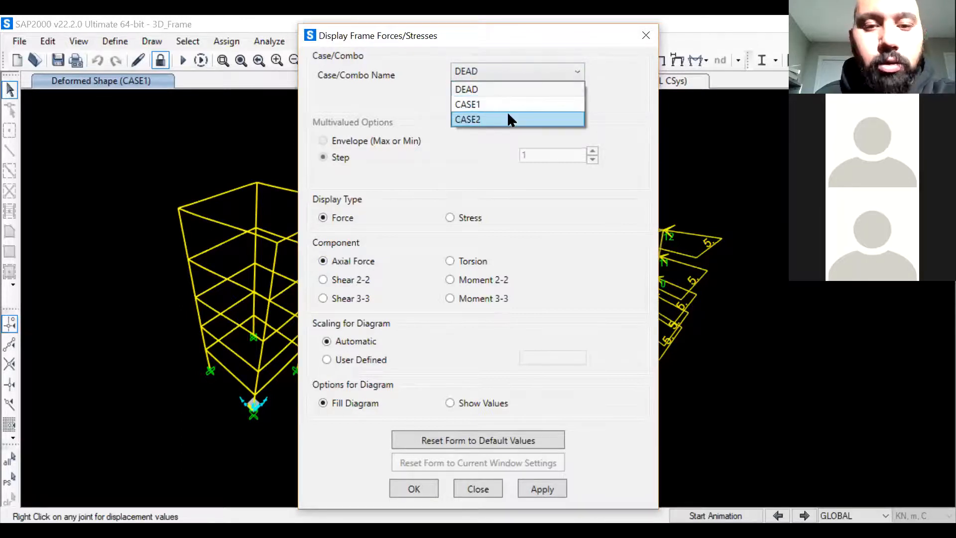
pyautogui.click(510, 116)
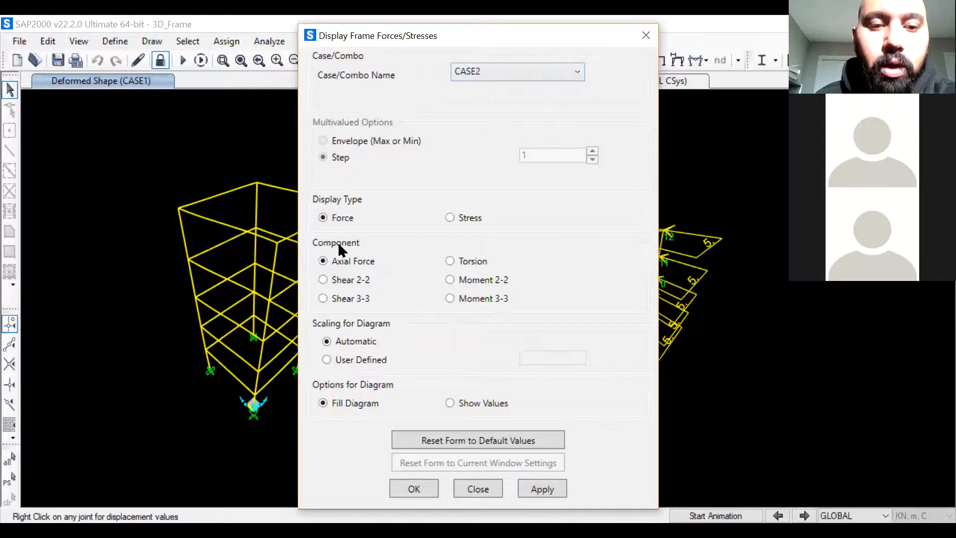
pyautogui.click(543, 486)
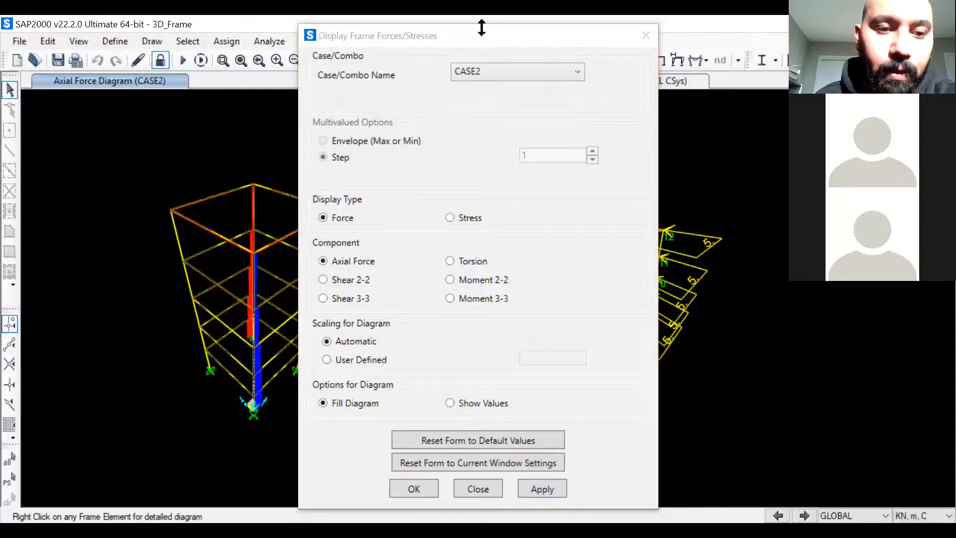
pyautogui.click(649, 38)
# Step: Inspect the detailed CASE2 axial force diagram of frame object 2 in the front corner column, reading the value partway along its length
pyautogui.scroll(-5, 254, 404)
pyautogui.scroll(5, 255, 398)
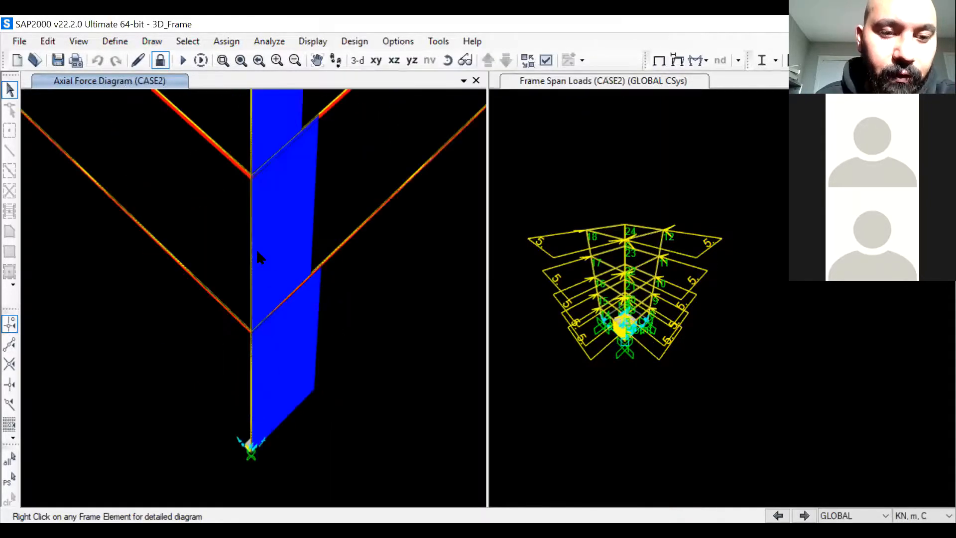
pyautogui.scroll(1, 260, 289)
pyautogui.scroll(-2, 259, 279)
pyautogui.scroll(1, 252, 268)
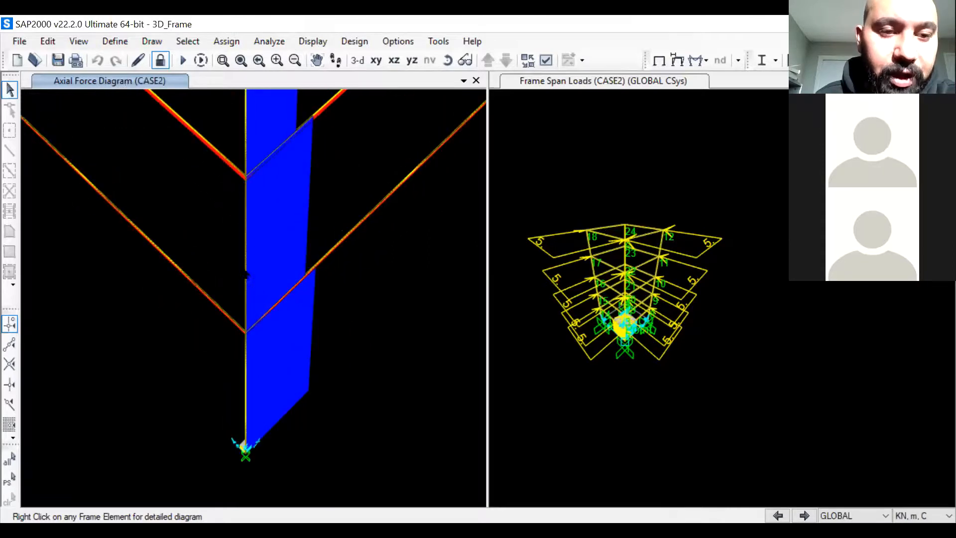
pyautogui.click(246, 252)
pyautogui.click(246, 253)
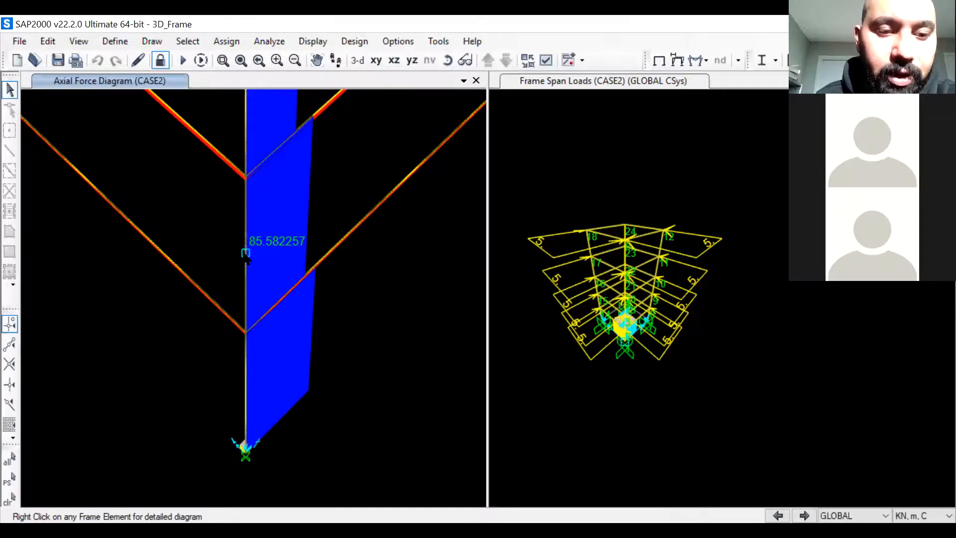
pyautogui.rightClick(246, 253)
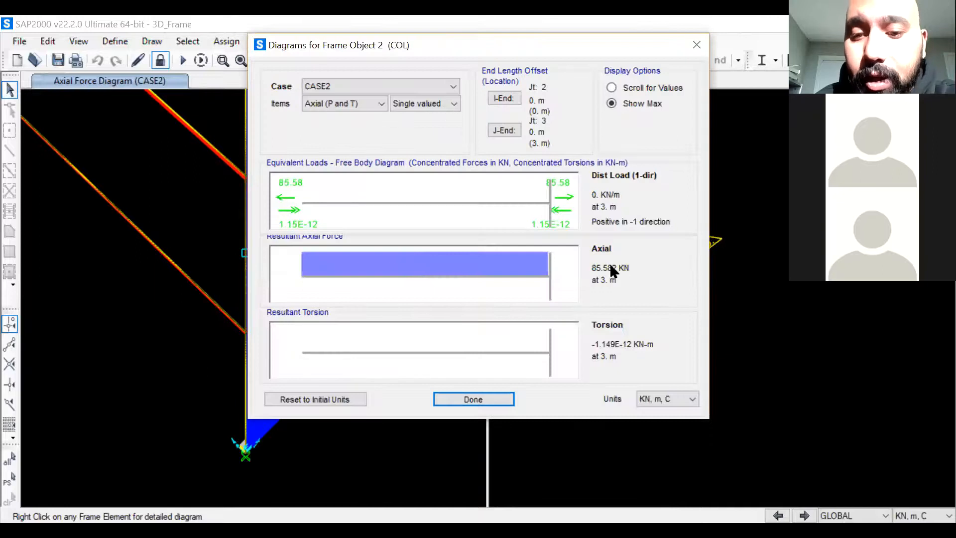
pyautogui.click(504, 265)
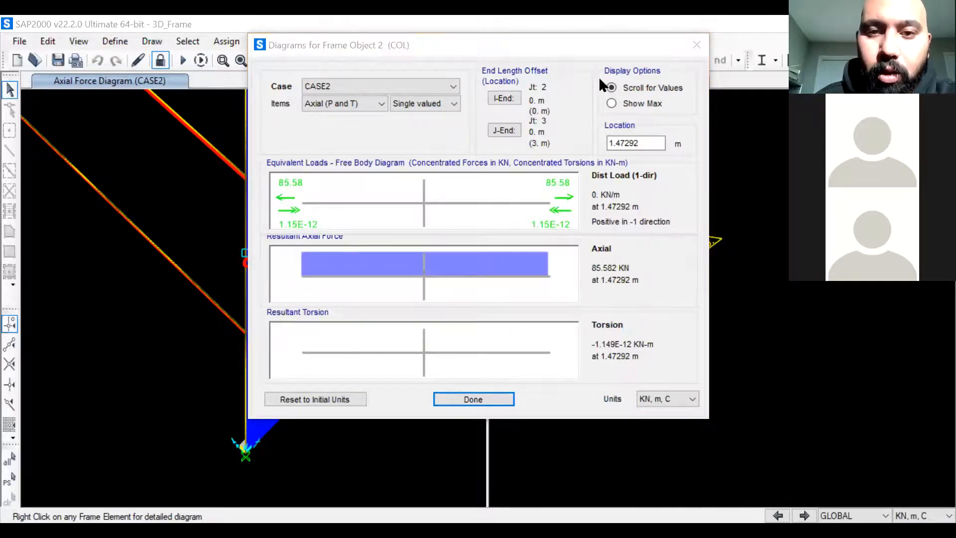
pyautogui.moveTo(692, 50); pyautogui.dragTo(825, 52)
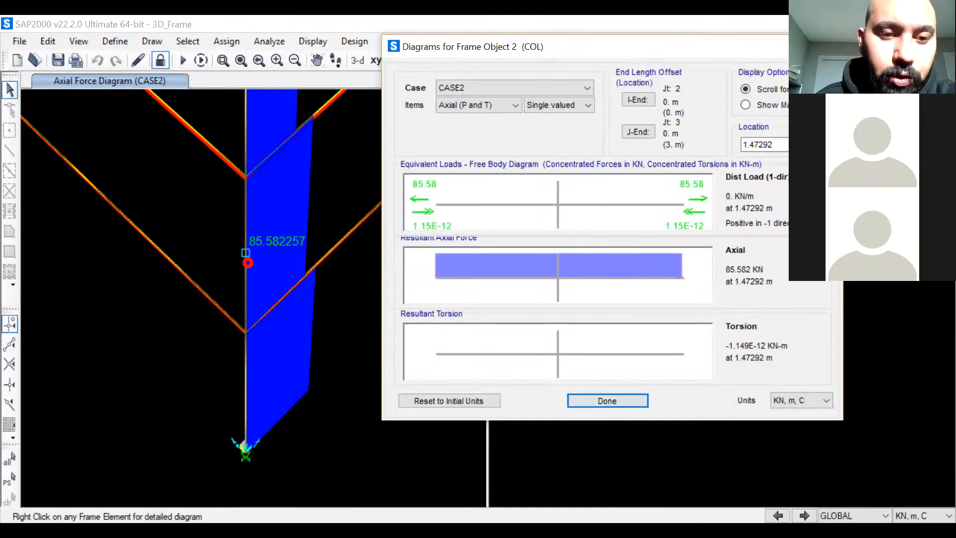
pyautogui.click(624, 399)
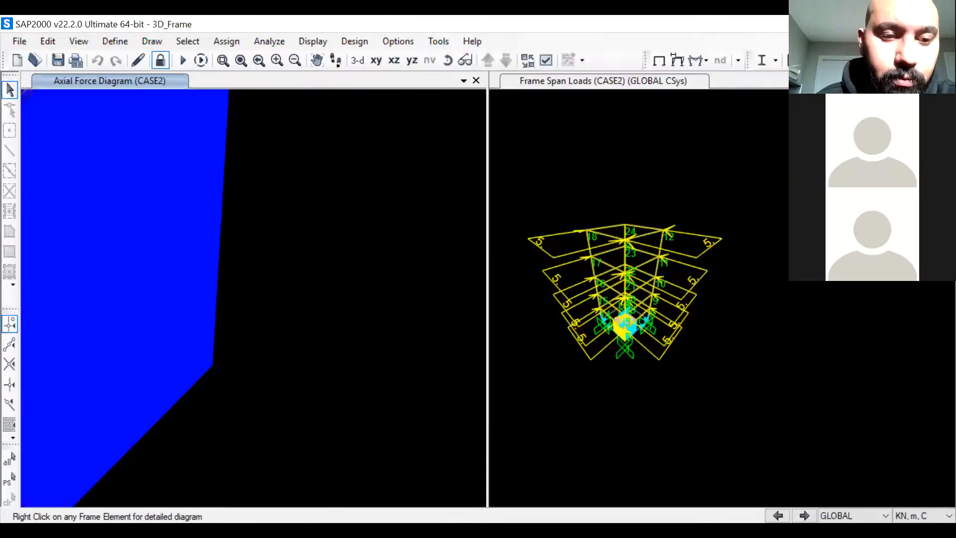
# Step: Inspect the CASE2 axial diagram of frame object 3, the column segment directly above, scrolling for values along the member
pyautogui.scroll(3, 344, 311)
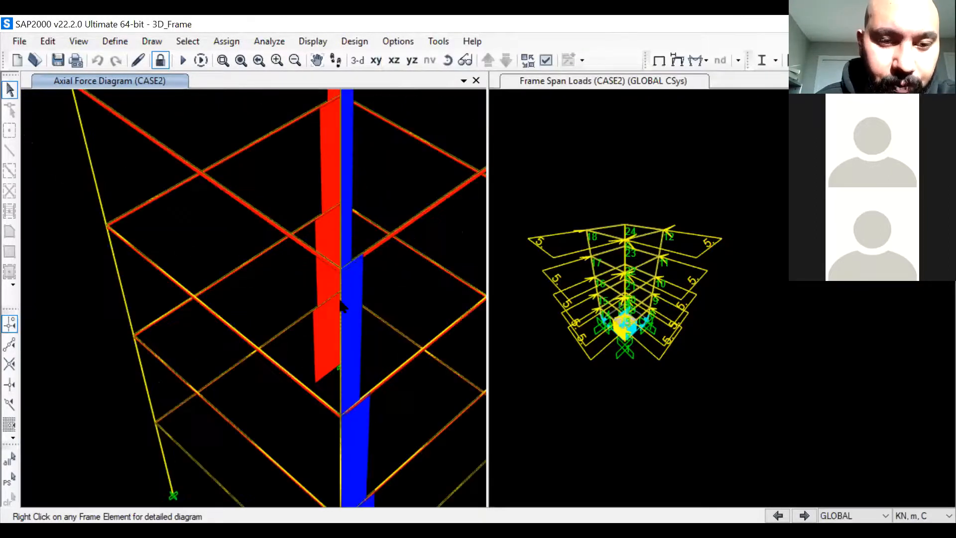
pyautogui.scroll(-2, 339, 409)
pyautogui.scroll(2, 343, 423)
pyautogui.moveTo(344, 428)
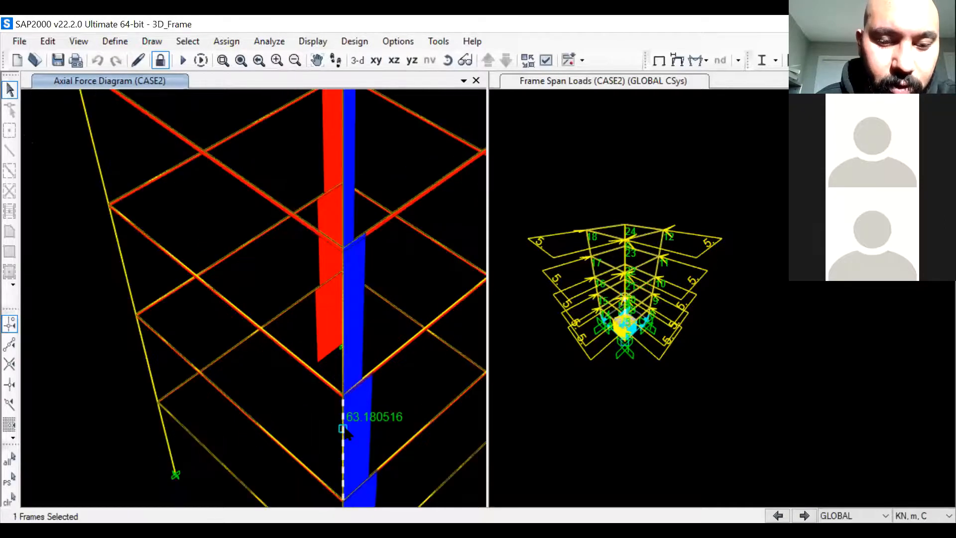
pyautogui.rightClick(343, 428)
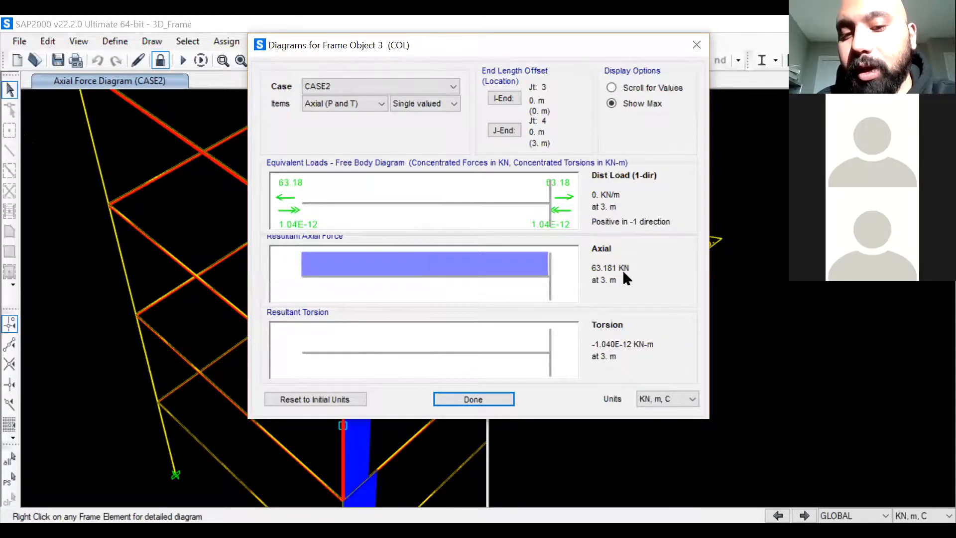
pyautogui.click(611, 87)
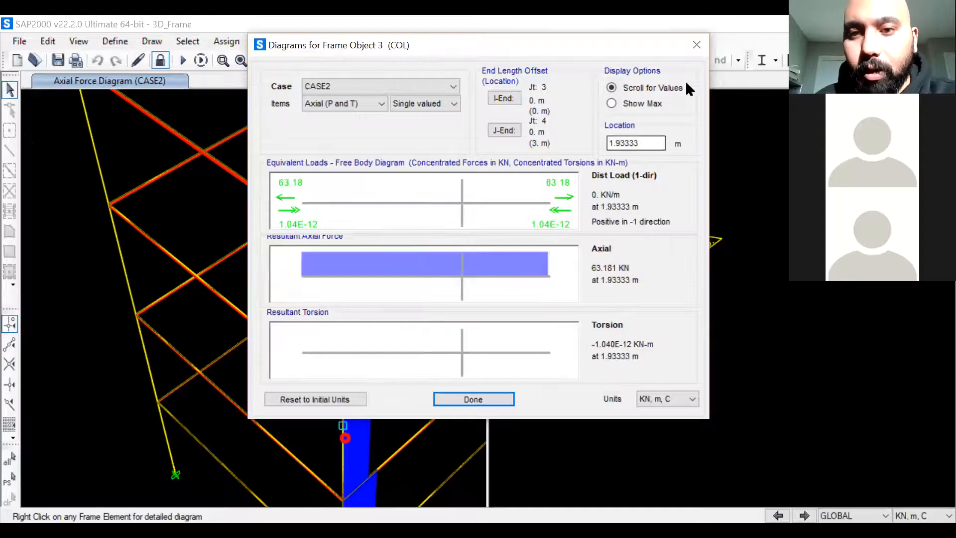
pyautogui.click(696, 45)
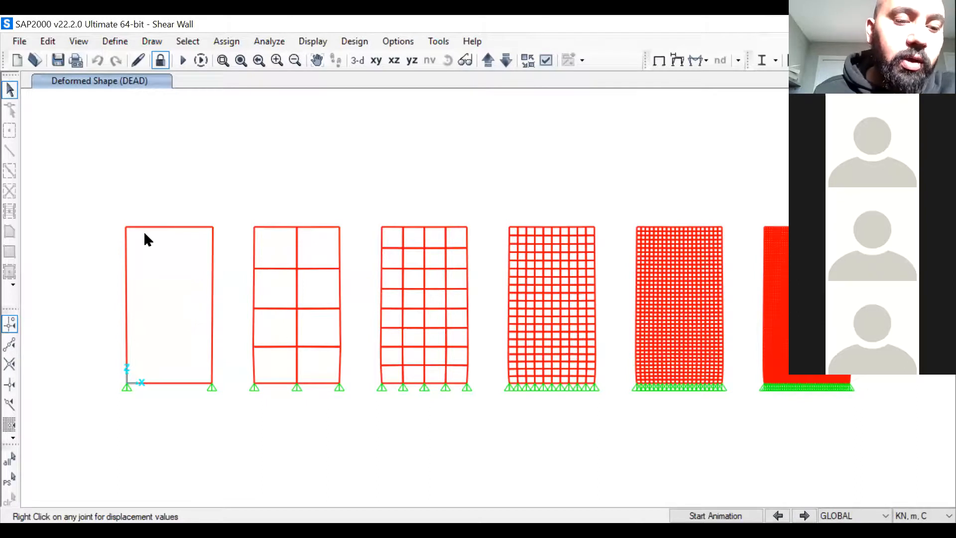
pyautogui.click(141, 316)
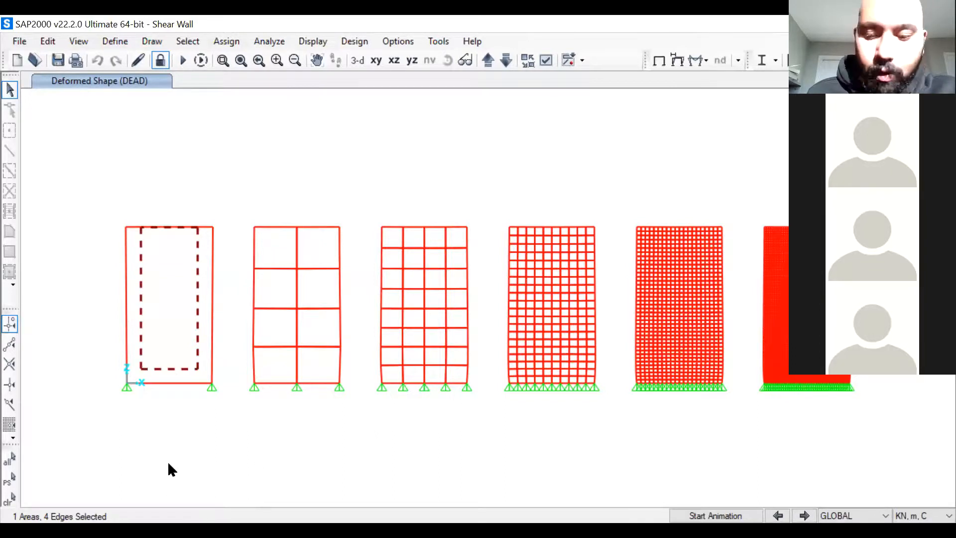
pyautogui.rightClick(166, 293)
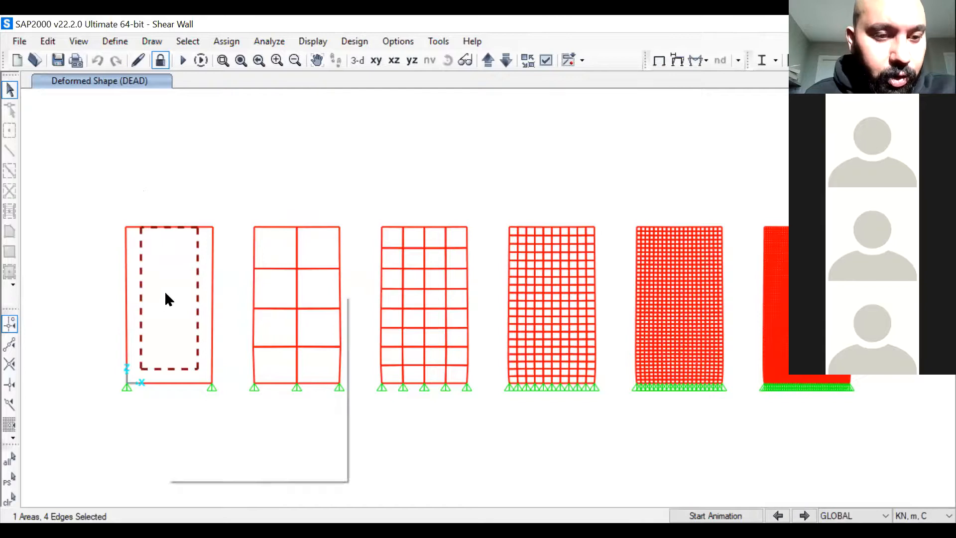
pyautogui.click(180, 262)
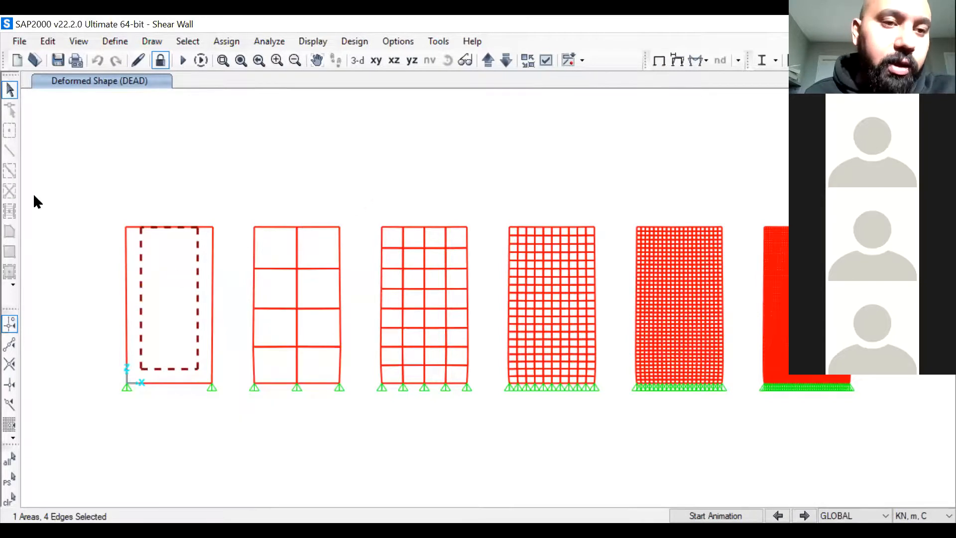
pyautogui.hotkey('ctrl', 'q')
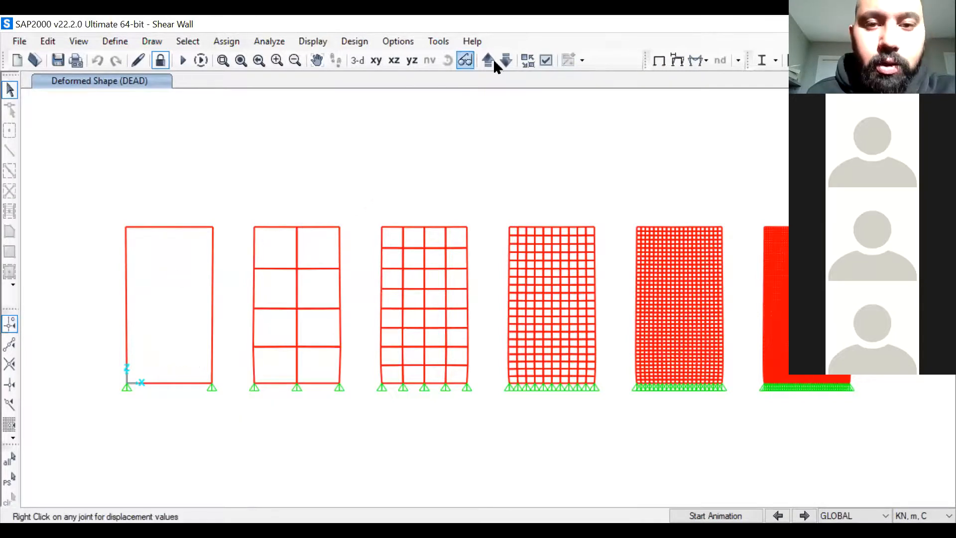
# Step: Display the deformed shape of the shear walls for the Lateral Load case and play its animation, stopping it after viewing
pyautogui.click(678, 62)
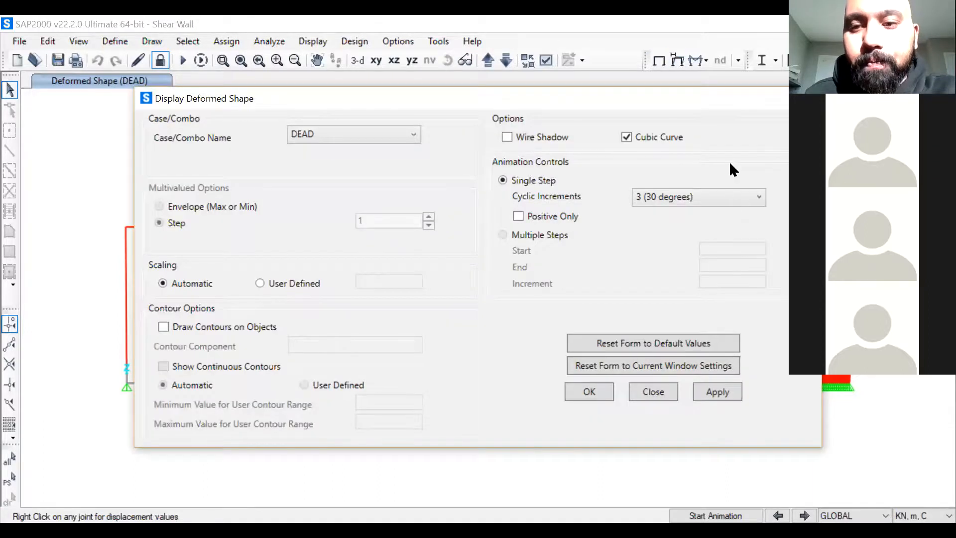
pyautogui.click(359, 128)
pyautogui.click(346, 163)
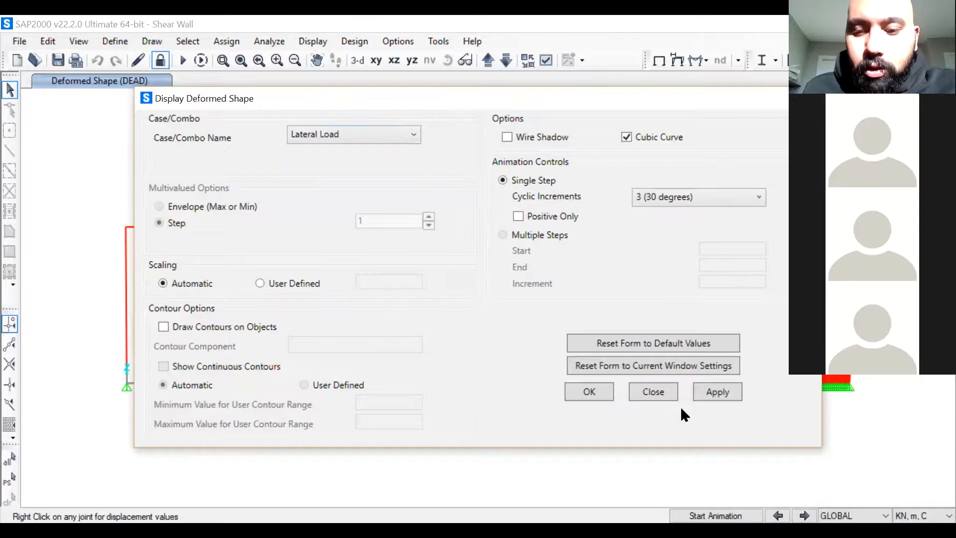
pyautogui.click(715, 393)
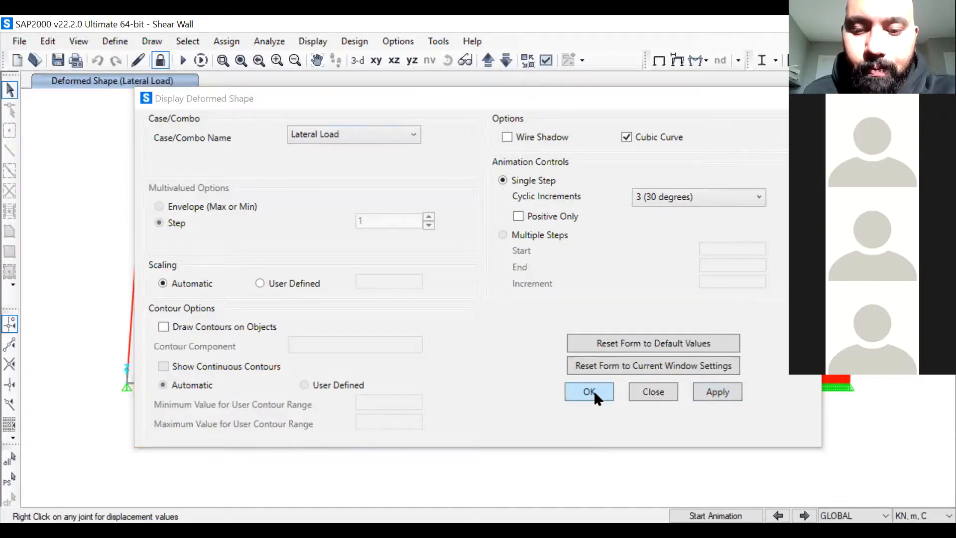
pyautogui.click(593, 391)
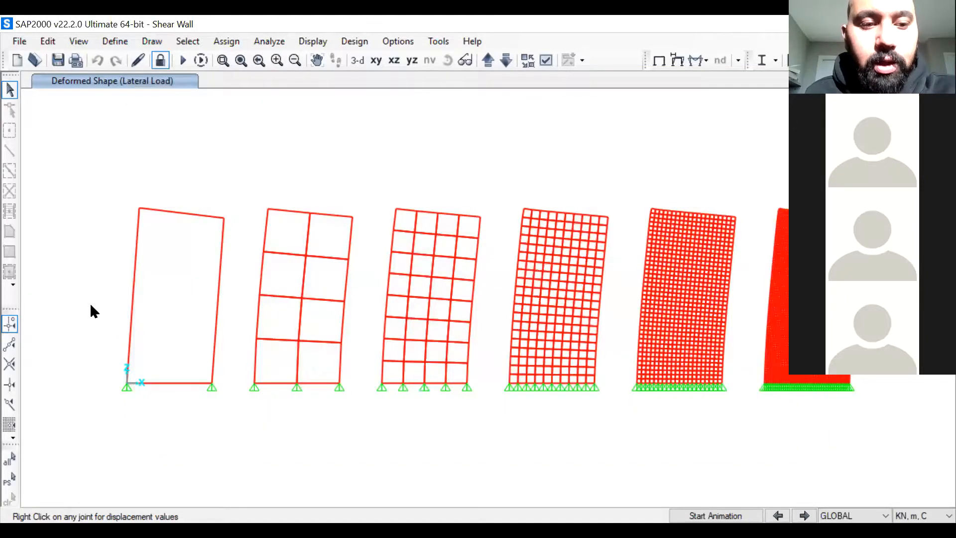
pyautogui.click(715, 515)
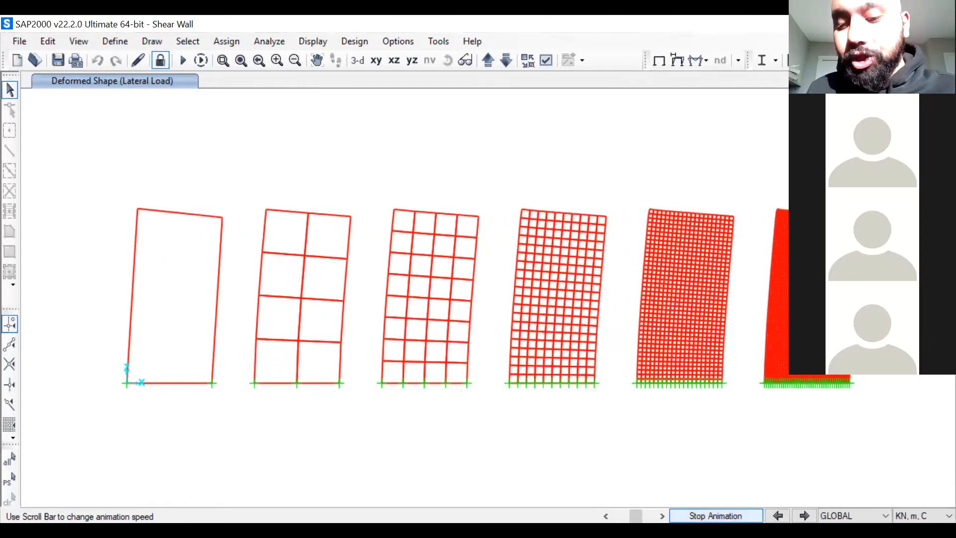
pyautogui.click(715, 515)
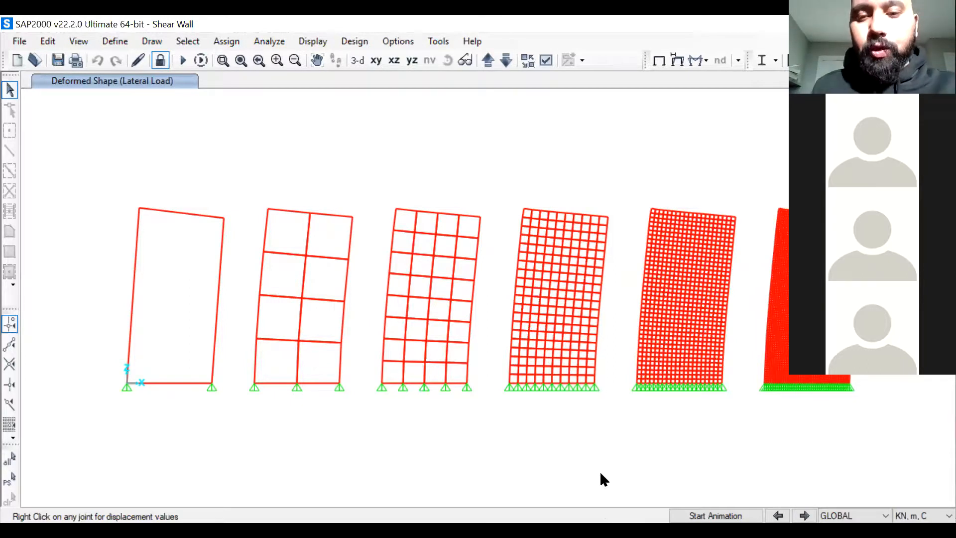
# Step: Check the joint displacements at the upper right corner of the single-element wall under the Lateral Load case
pyautogui.moveTo(682, 223)
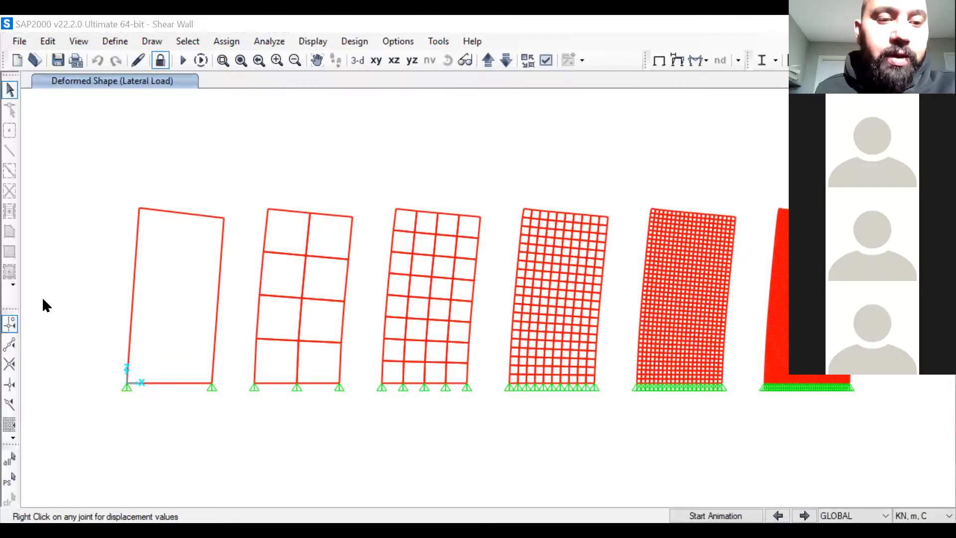
pyautogui.moveTo(223, 219)
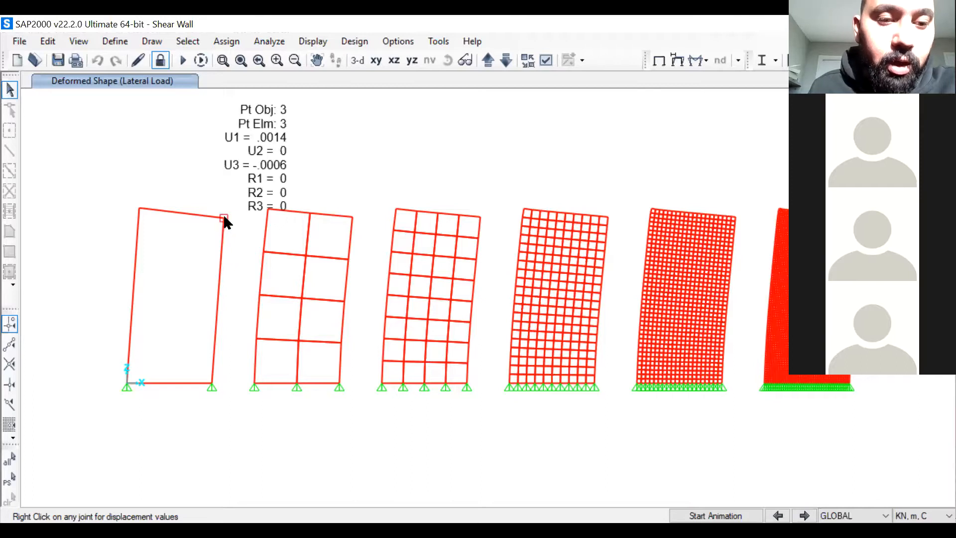
pyautogui.rightClick(224, 218)
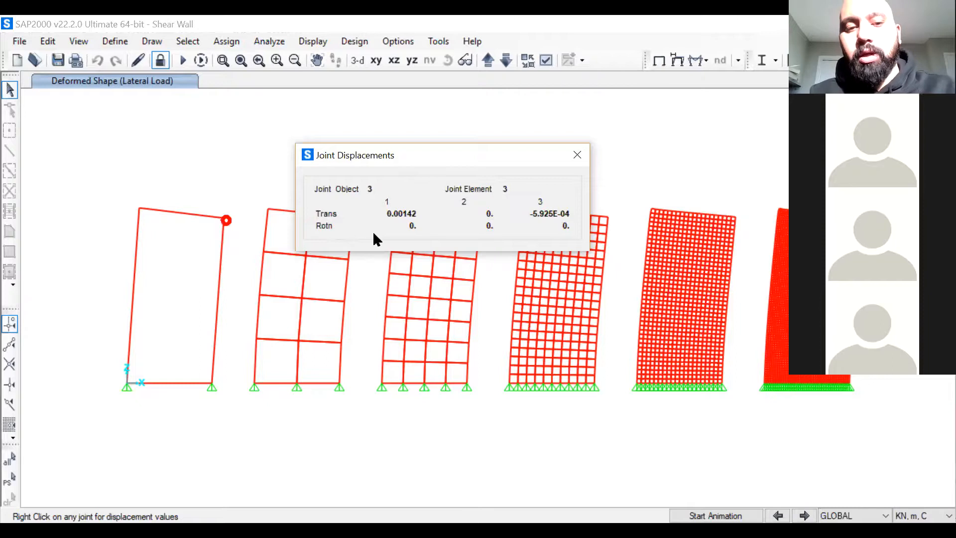
pyautogui.click(578, 155)
# Step: Check the joint displacements at the upper right corner of the fourth wall to compare its finer mesh with the single-element wall
pyautogui.moveTo(606, 218)
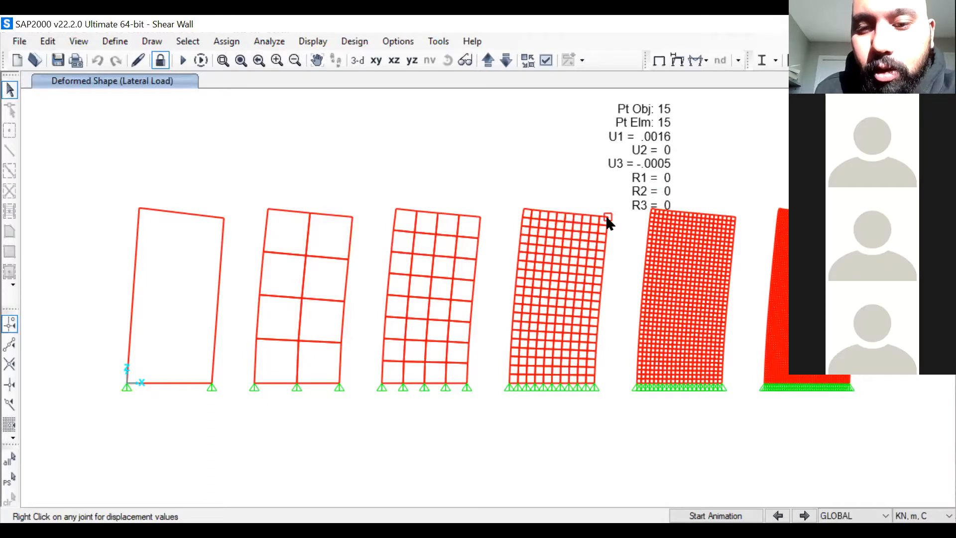
pyautogui.rightClick(608, 219)
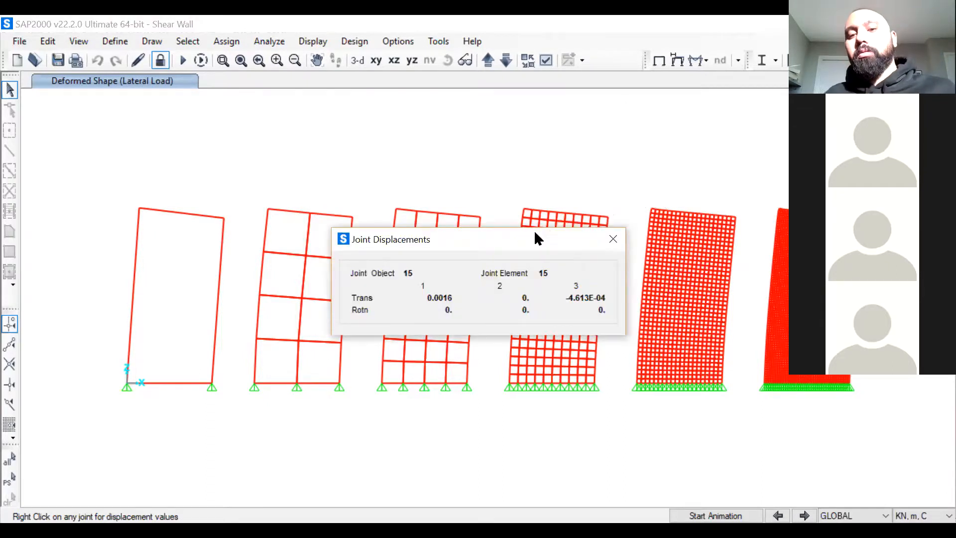
pyautogui.moveTo(536, 238); pyautogui.dragTo(499, 178)
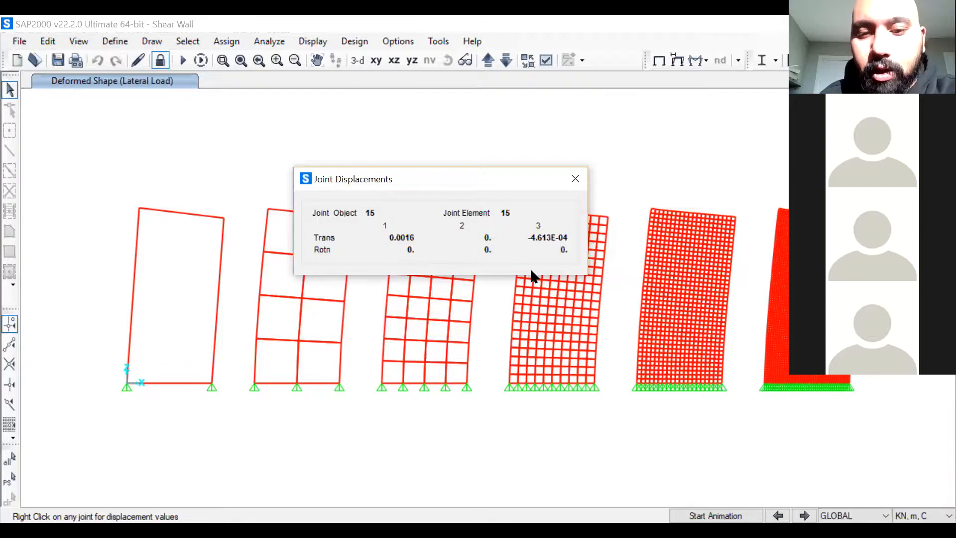
pyautogui.click(577, 178)
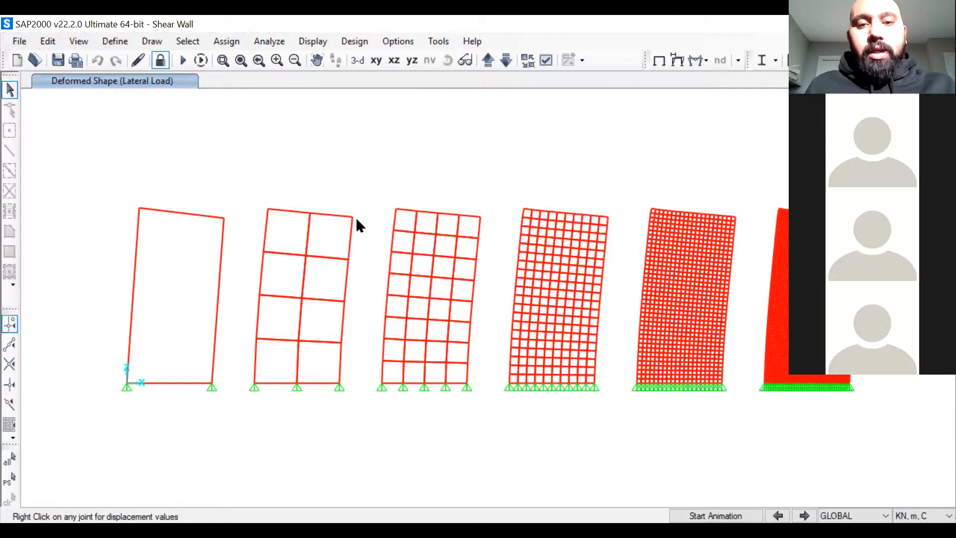